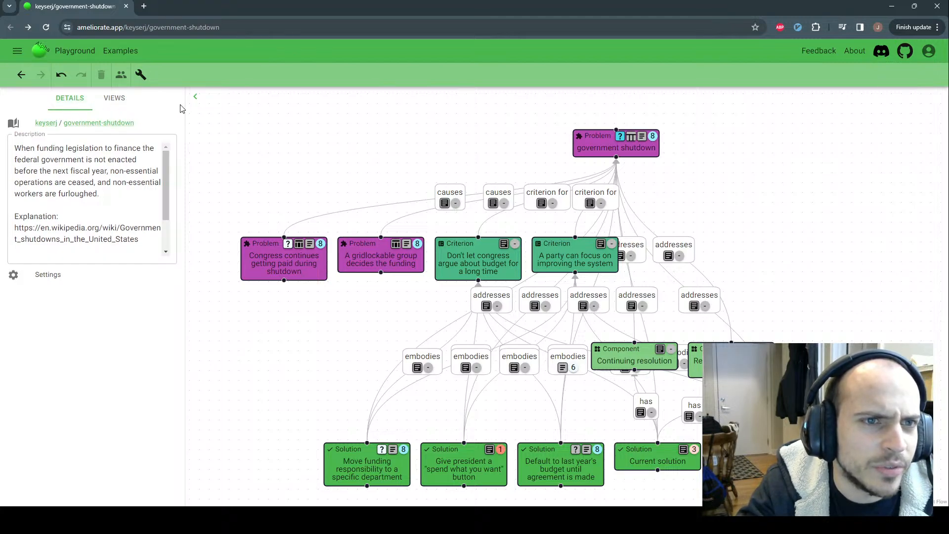
Browse the three claim trees and the criteria table, then return to the topic diagram
click(196, 98)
click(16, 102)
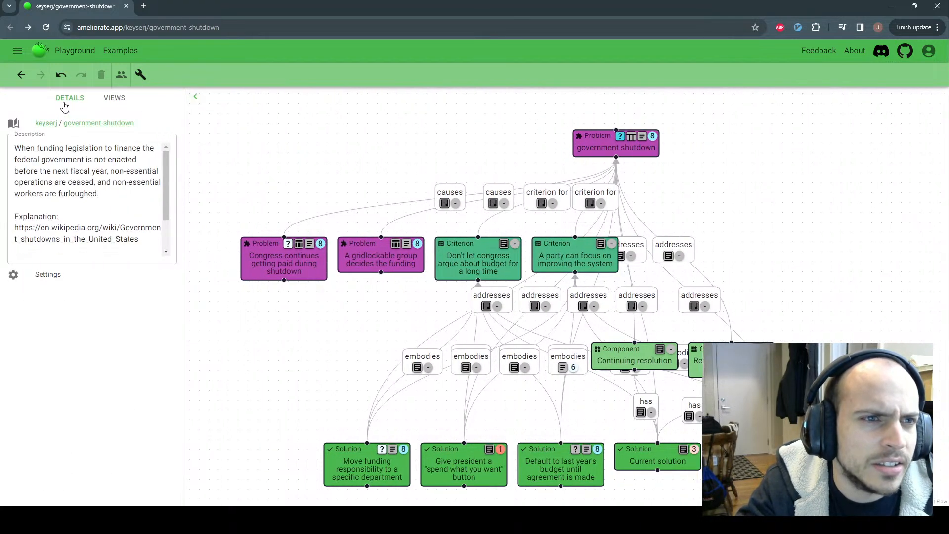
click(109, 98)
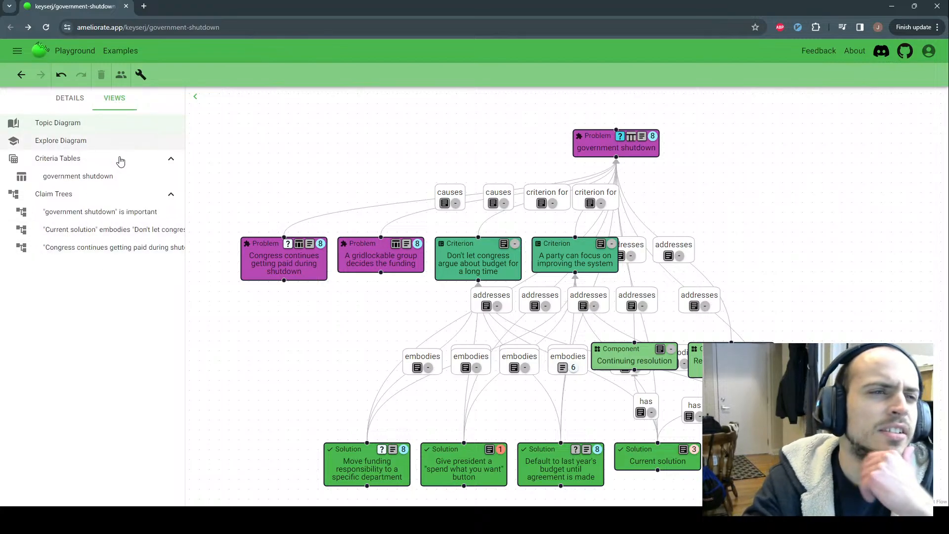
click(70, 214)
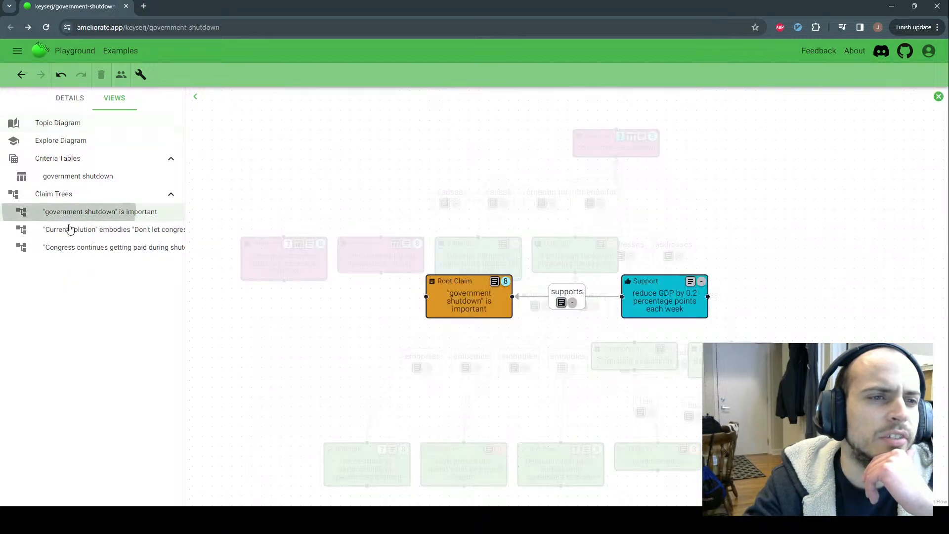
click(70, 229)
click(69, 246)
click(64, 177)
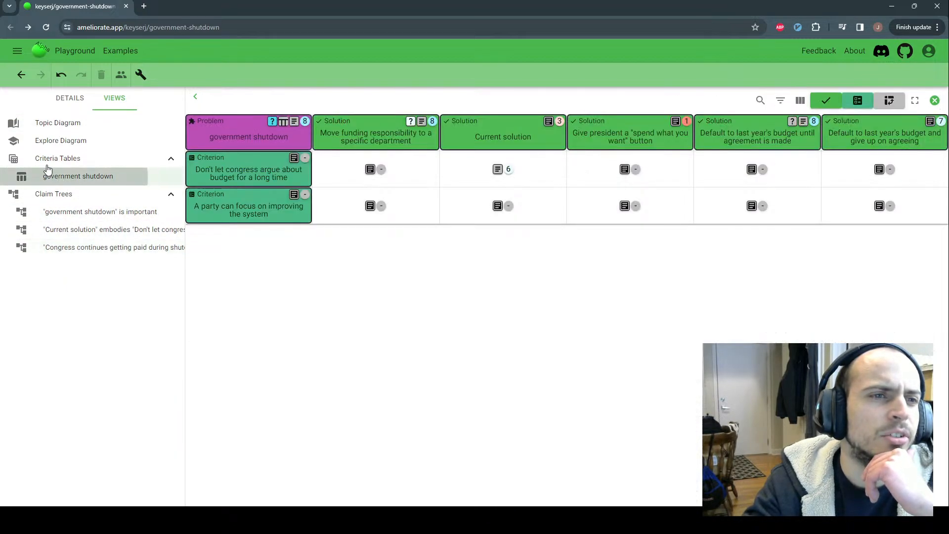
click(62, 124)
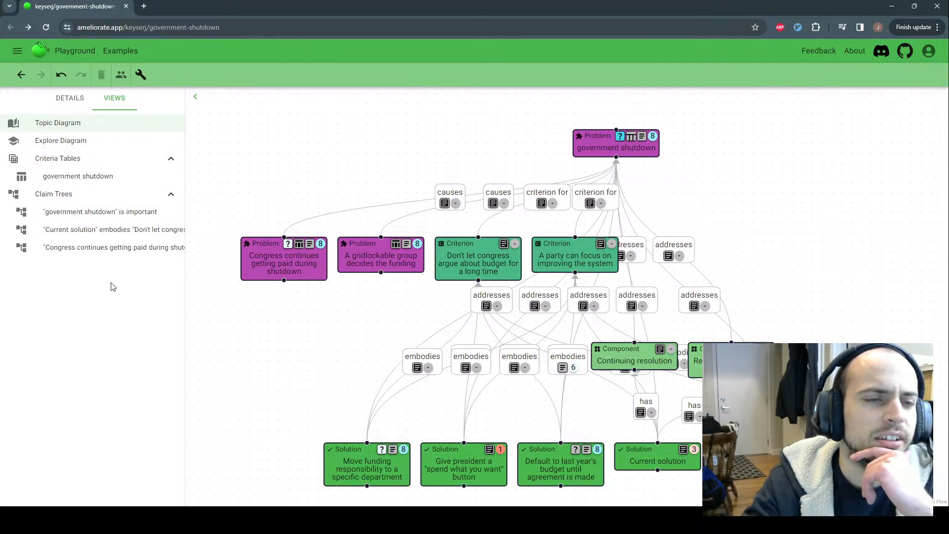
Show the topic details and open the description for editing without changing it
click(75, 103)
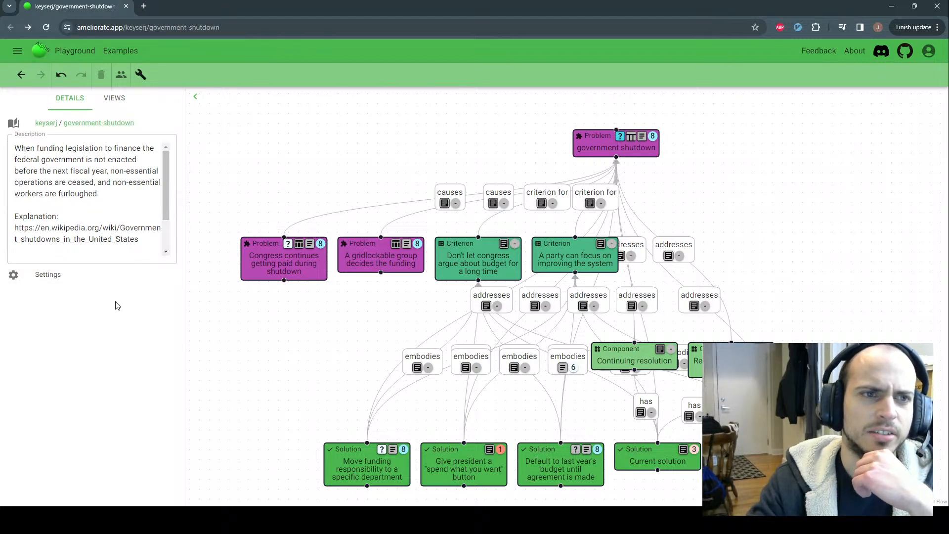
scroll(110, 228, down, 2)
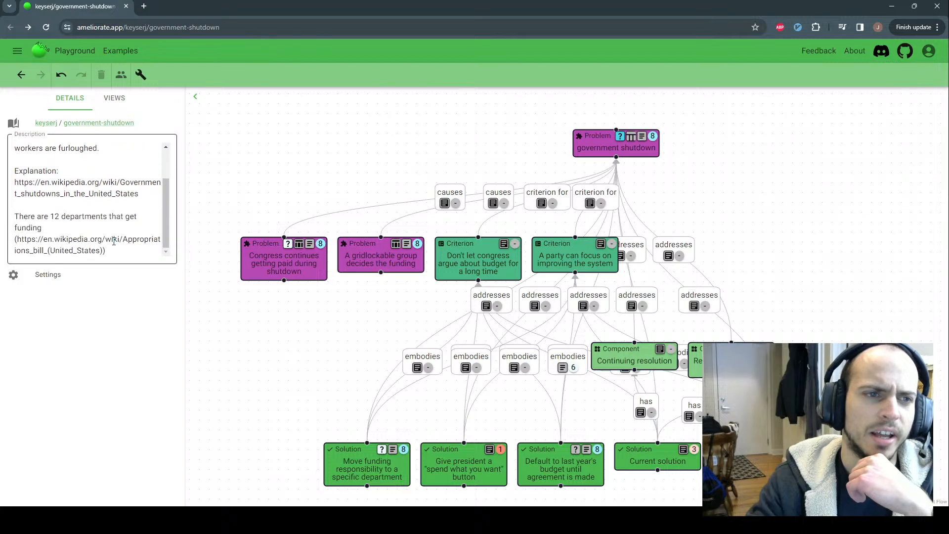
scroll(110, 228, up, 2)
click(27, 139)
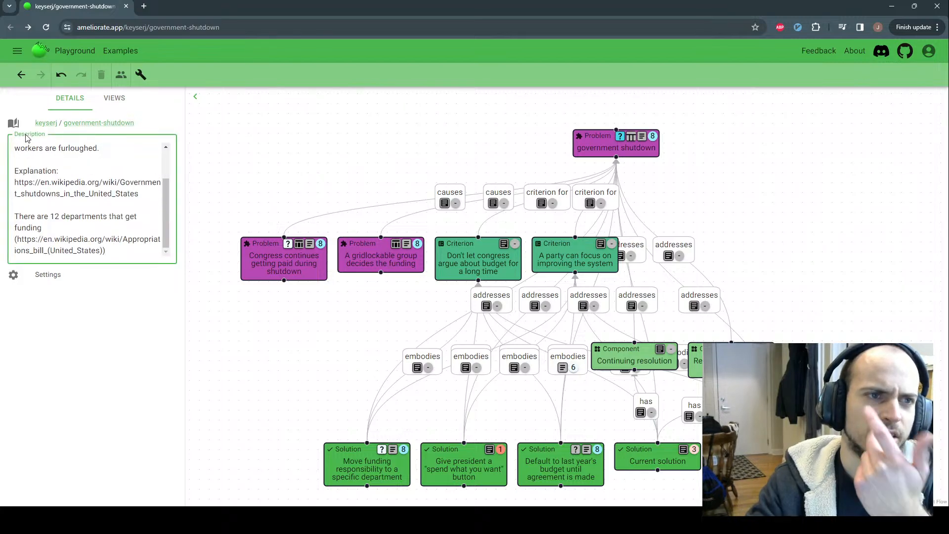
scroll(70, 200, up, 2)
click(114, 362)
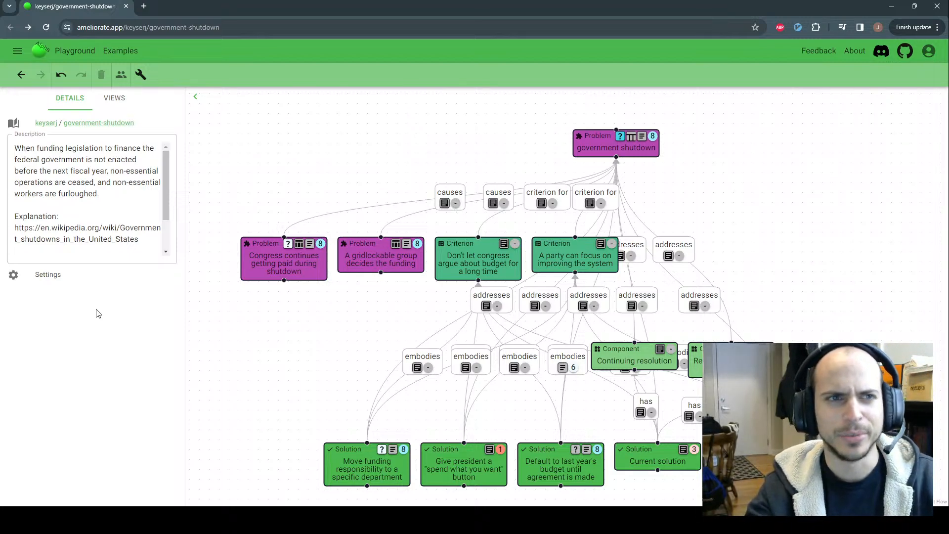
Select the browser's page address, then return focus to the page
key(ctrl+l)
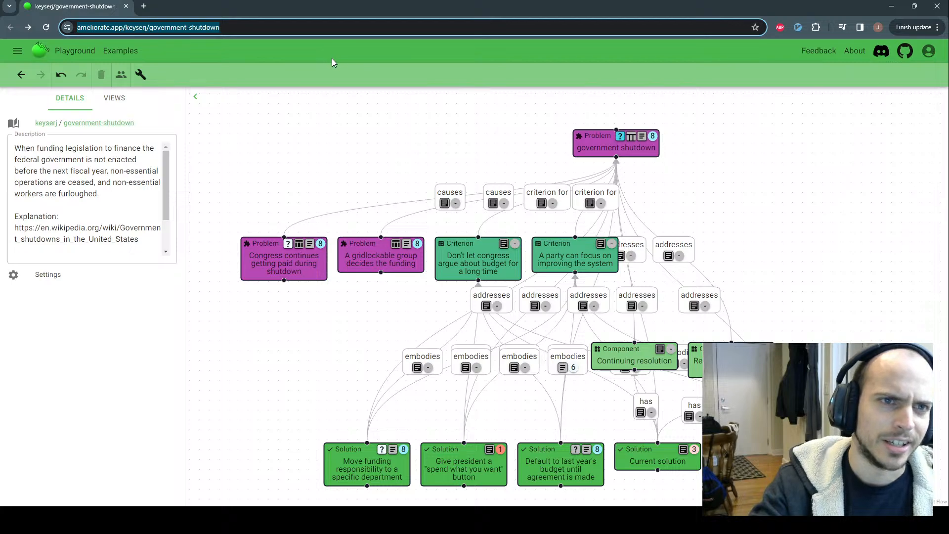
click(255, 64)
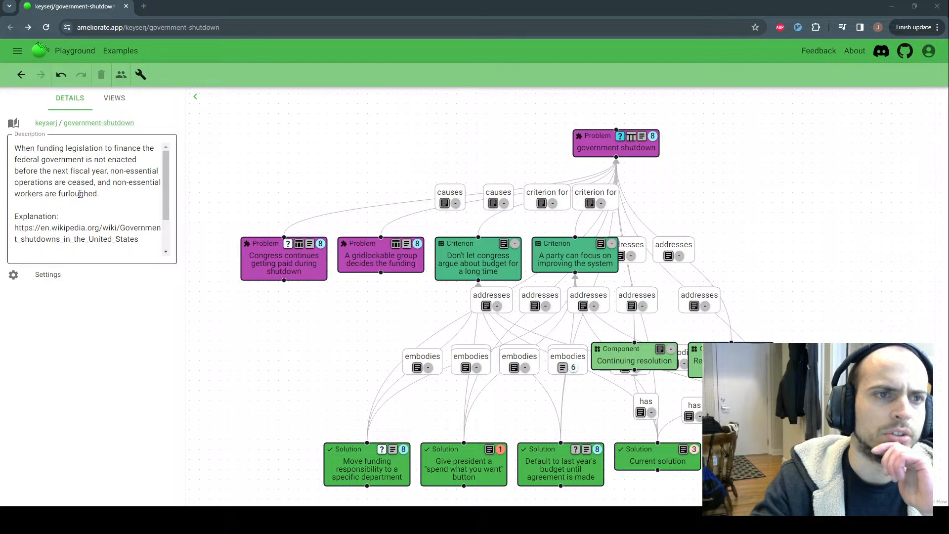
click(122, 342)
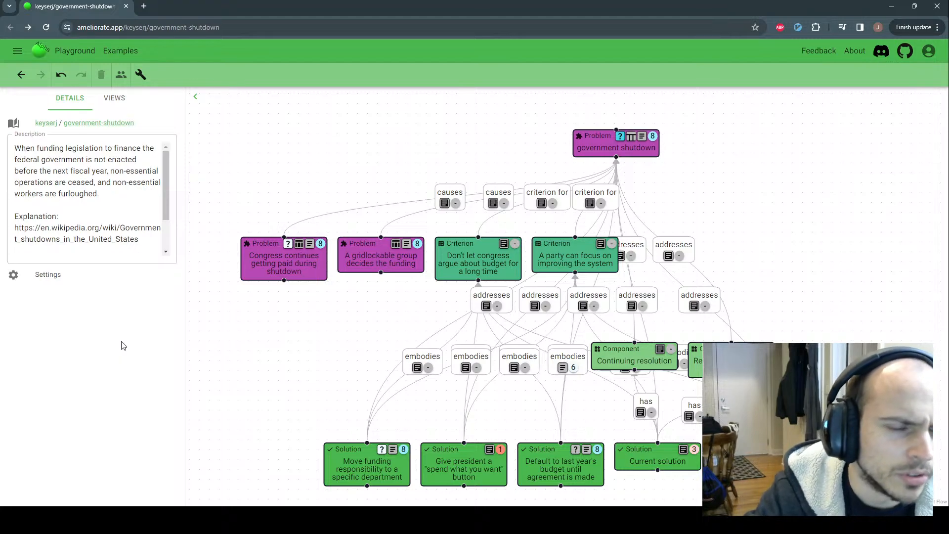
Review the description's 12-departments paragraph and appropriations bill link, leaving the text unchanged
scroll(15, 180, down, 3)
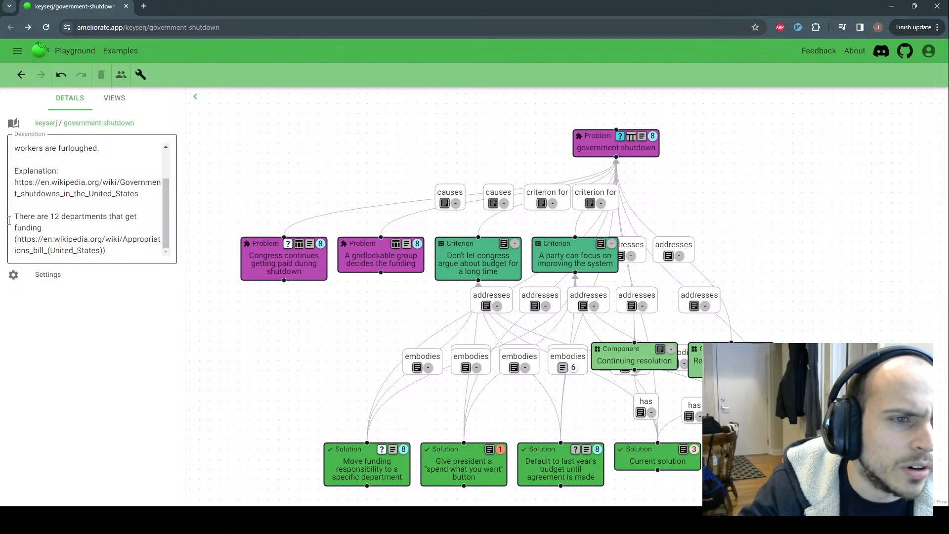
scroll(63, 222, up, 3)
scroll(61, 206, down, 3)
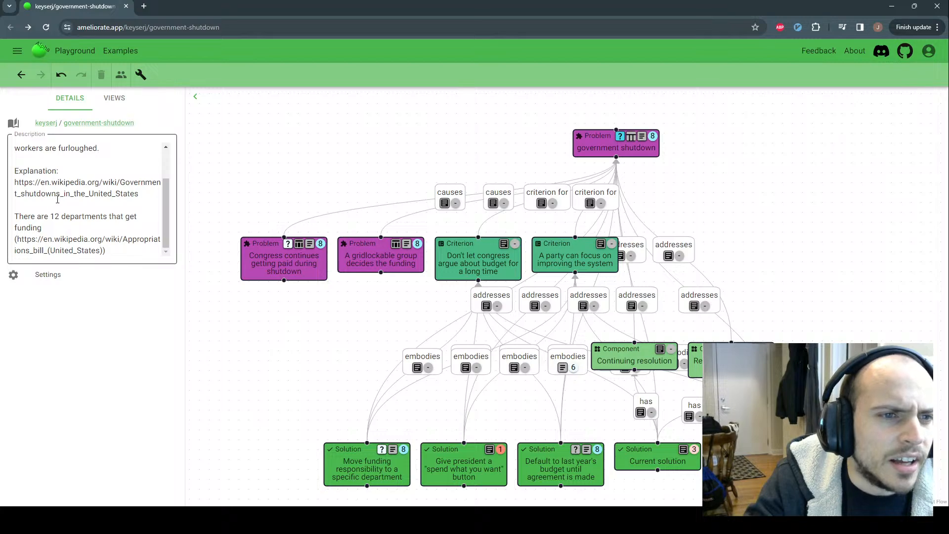
click(52, 204)
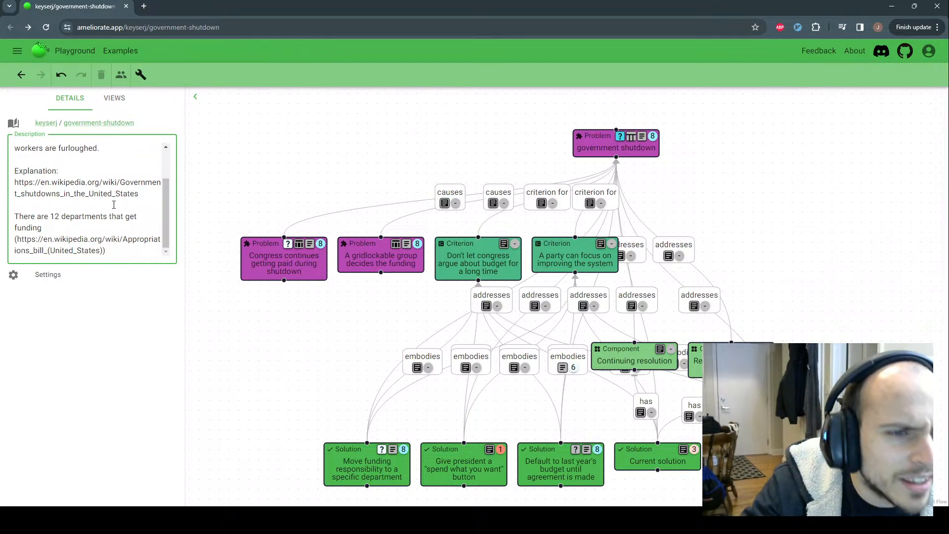
triple_click(16, 216)
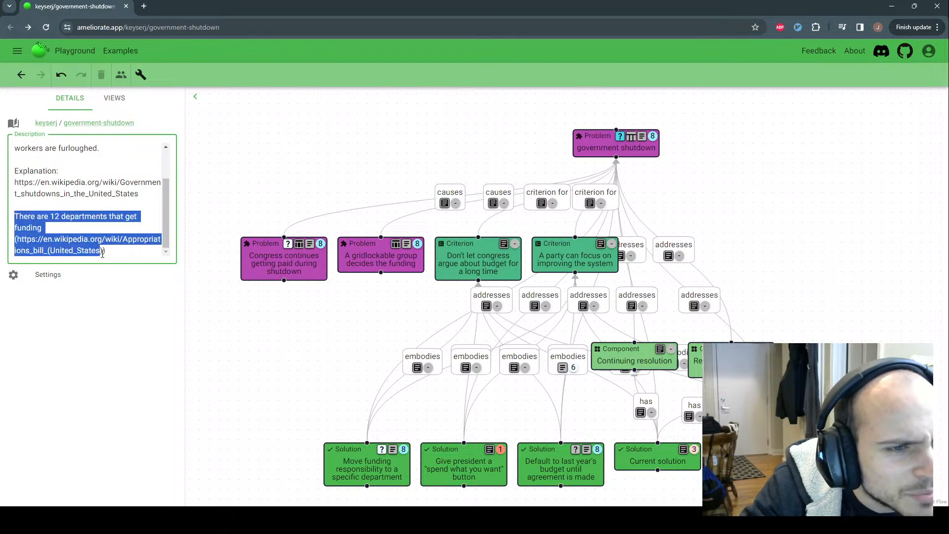
click(15, 216)
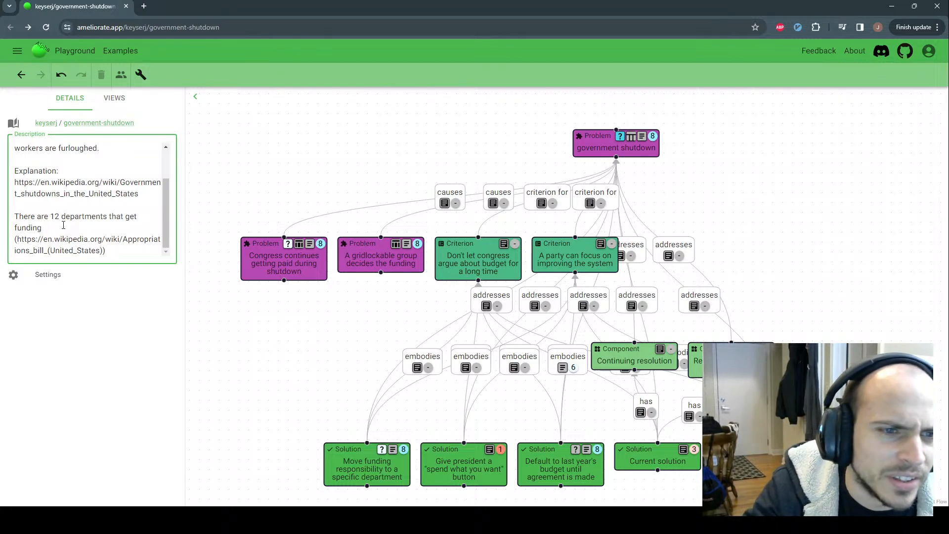
drag(122, 240, 44, 251)
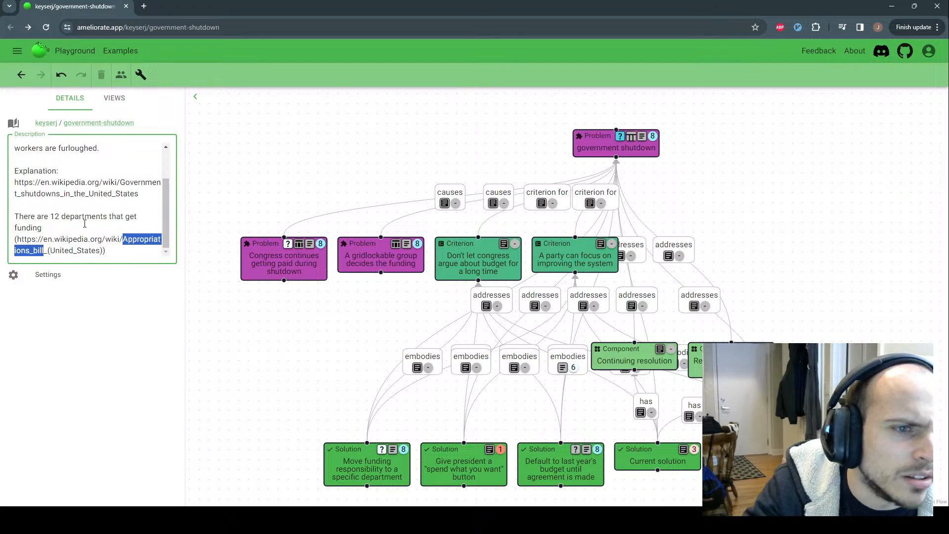
click(49, 205)
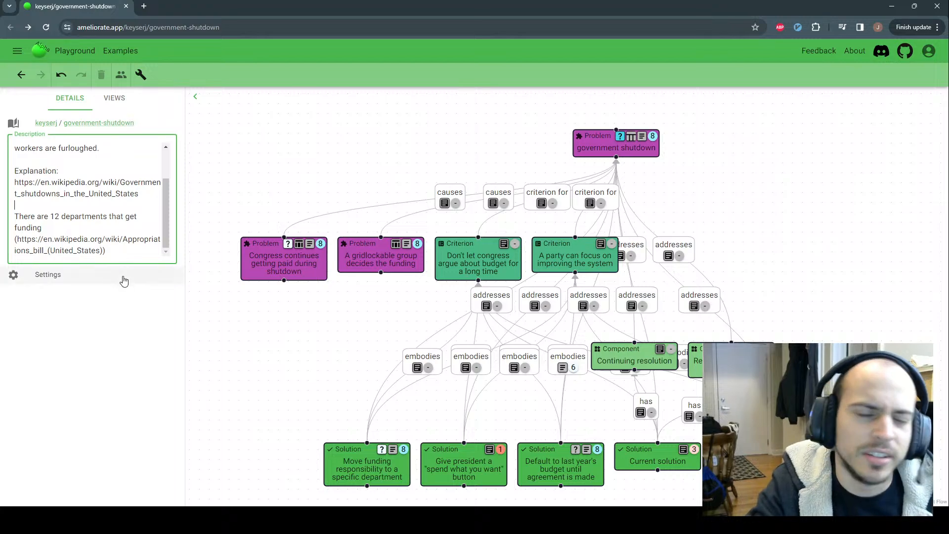
mouse_move(265, 261)
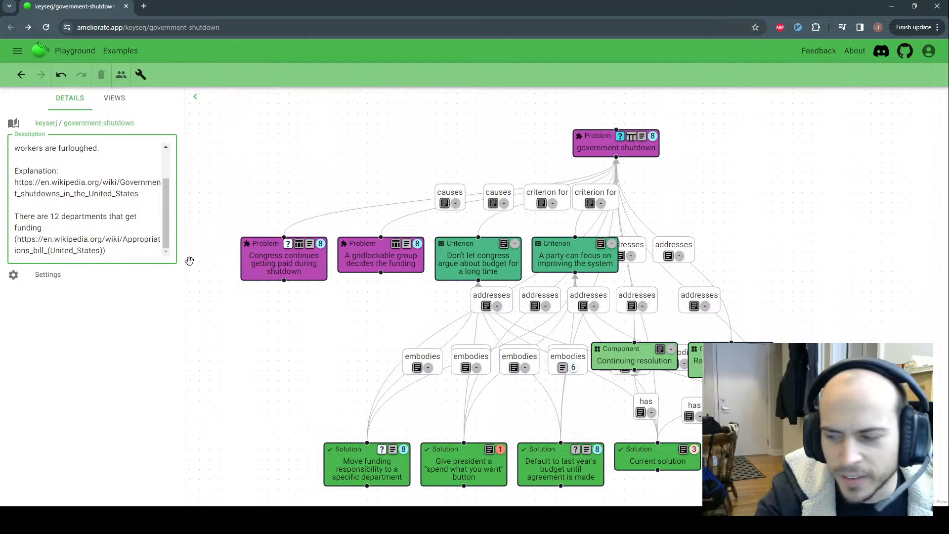
click(103, 323)
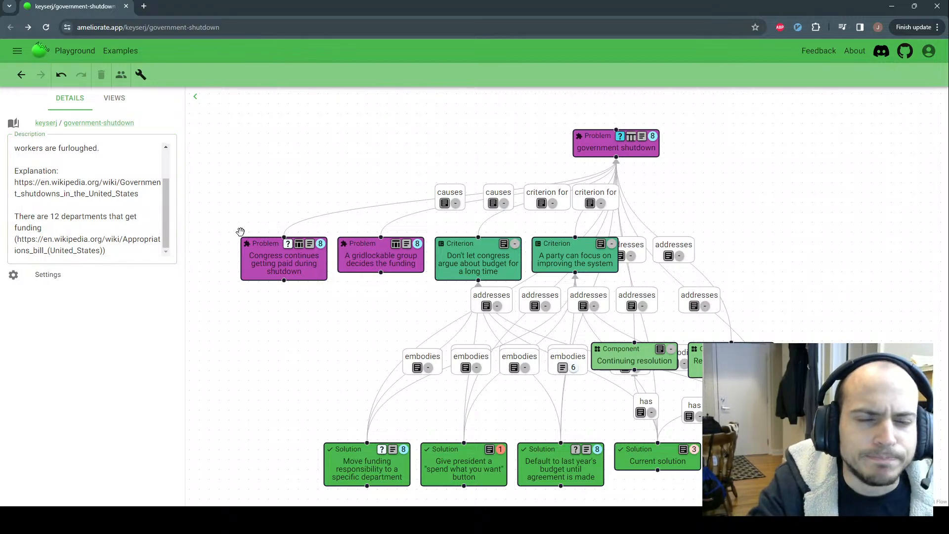
Compare the Congress-getting-paid problem's details with its causes link to government shutdown
scroll(132, 213, up, 2)
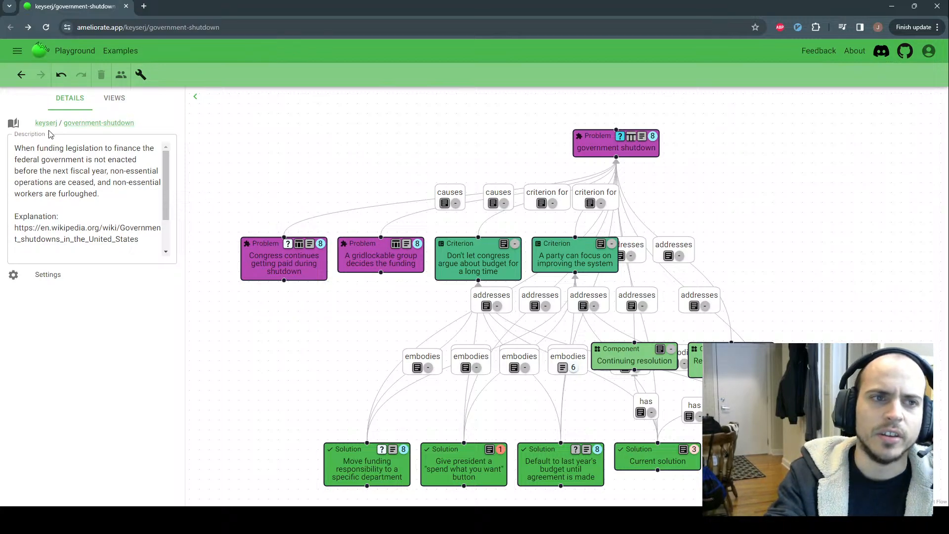
scroll(236, 263, up, 1)
scroll(257, 211, down, 1)
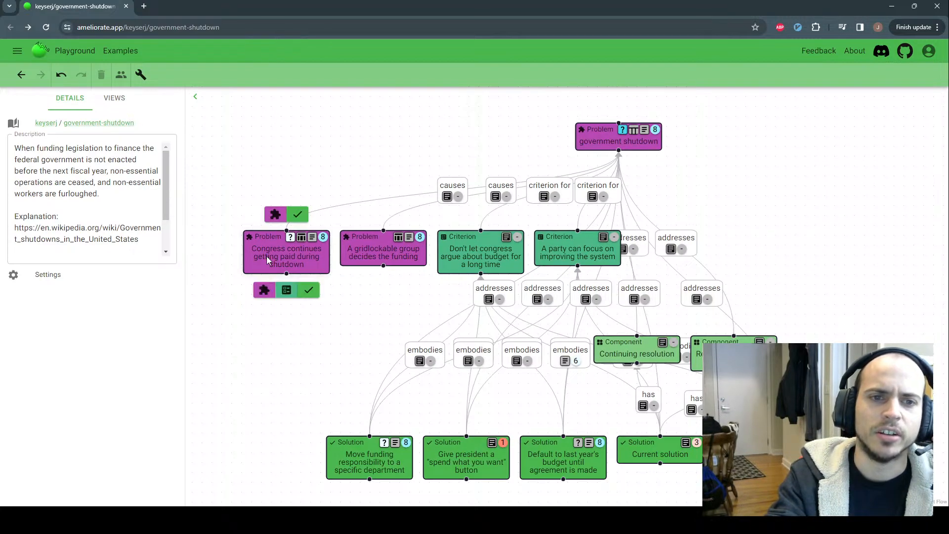
click(266, 256)
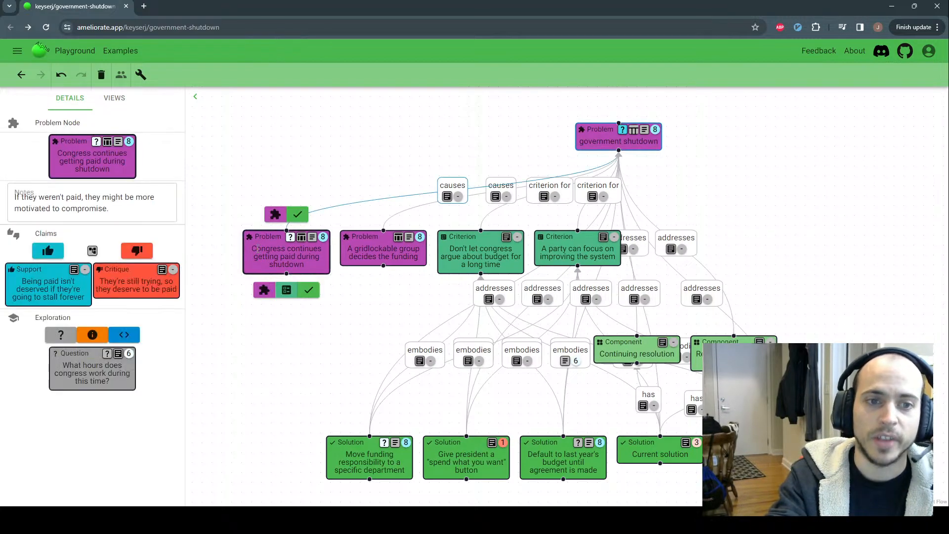
click(447, 189)
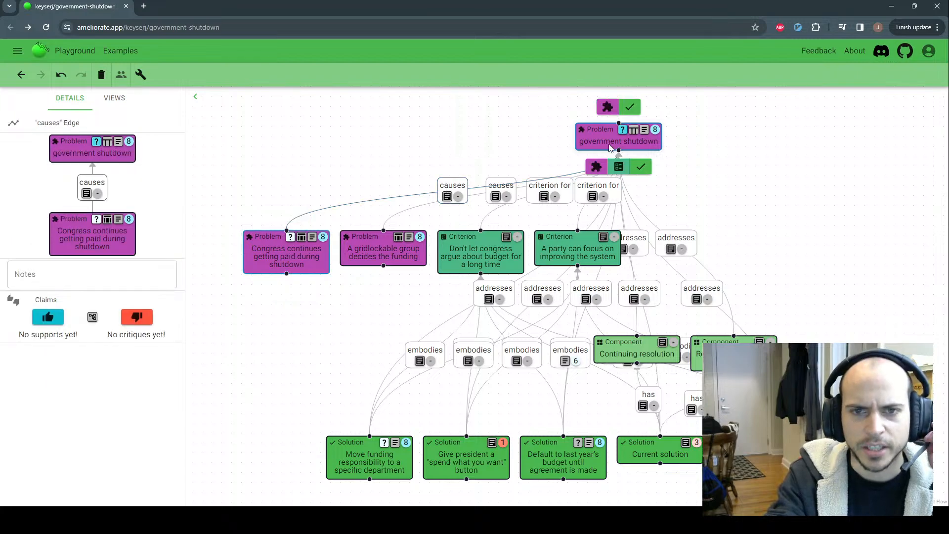
click(249, 239)
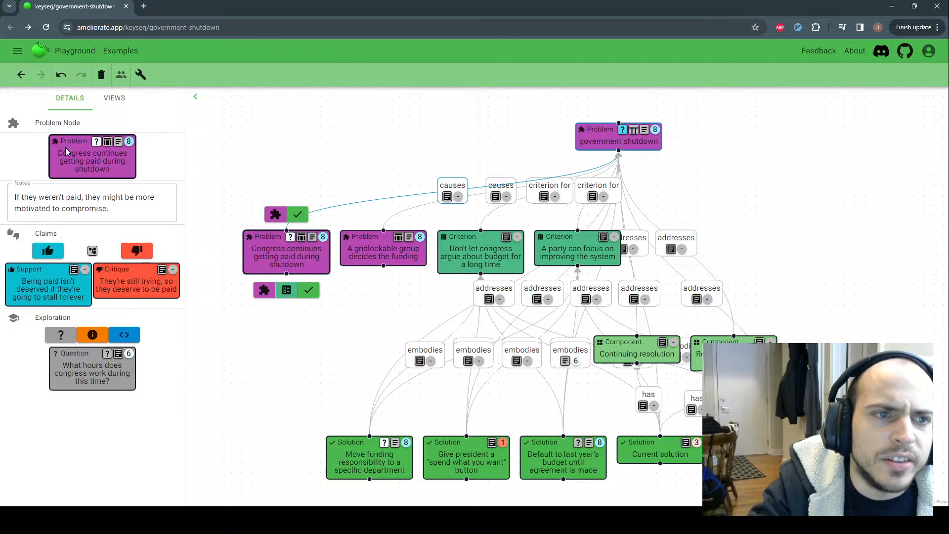
click(450, 185)
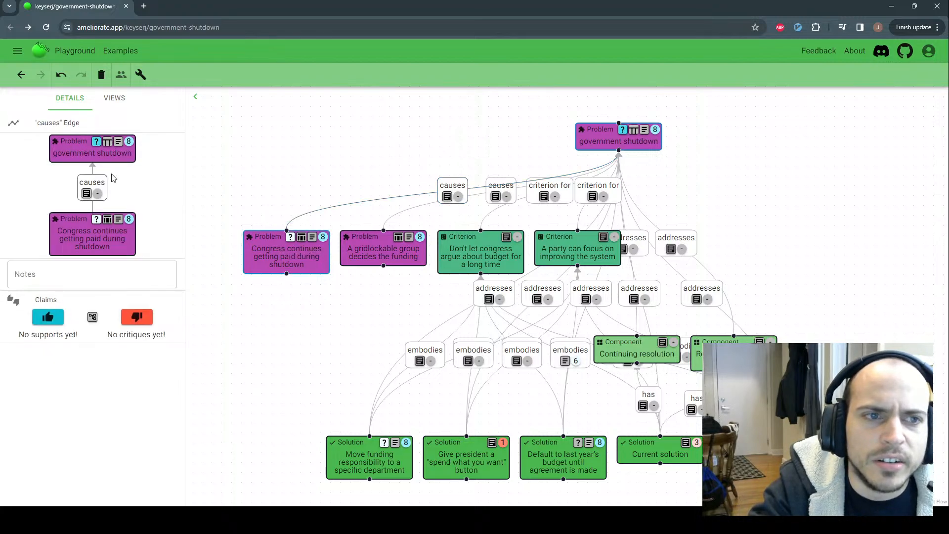
click(259, 243)
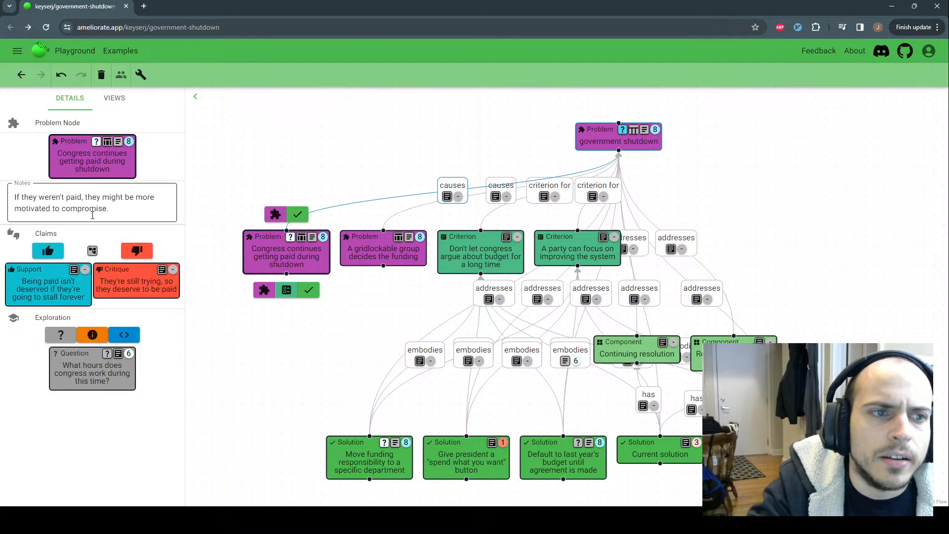
Look over the pay problem's label and notes without making changes
click(10, 200)
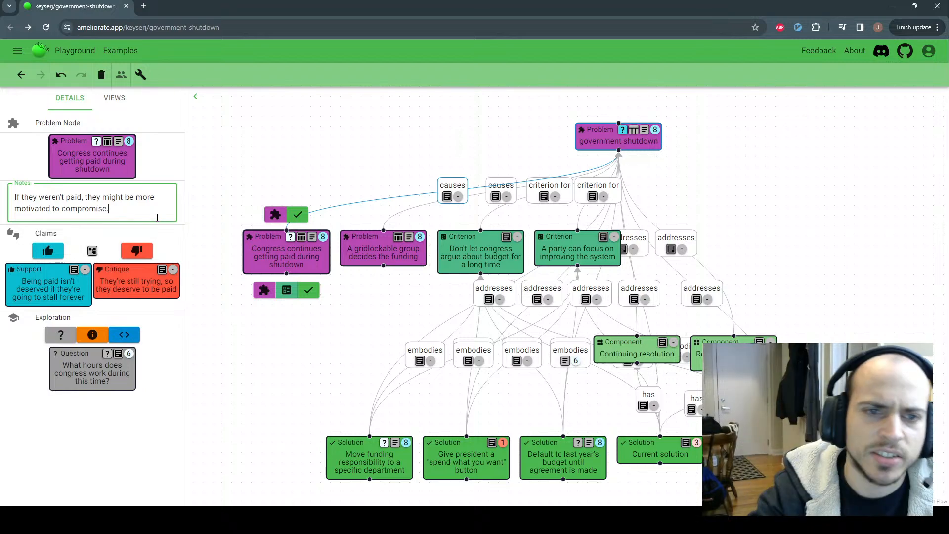
click(266, 242)
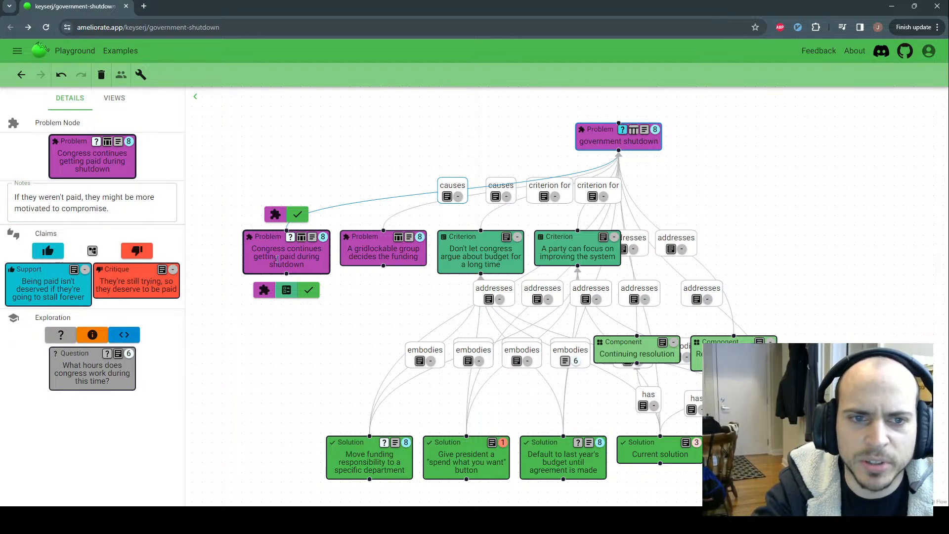
drag(253, 249, 301, 265)
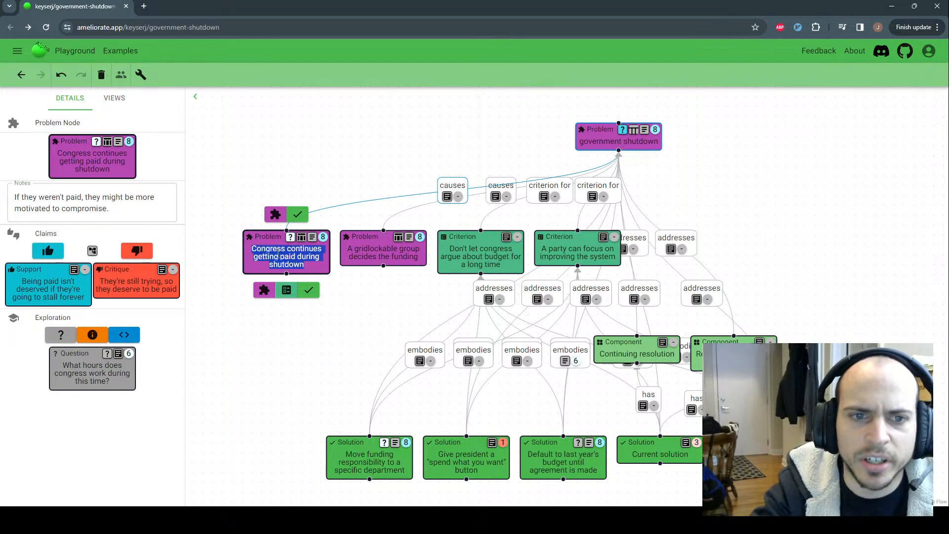
click(272, 249)
click(156, 208)
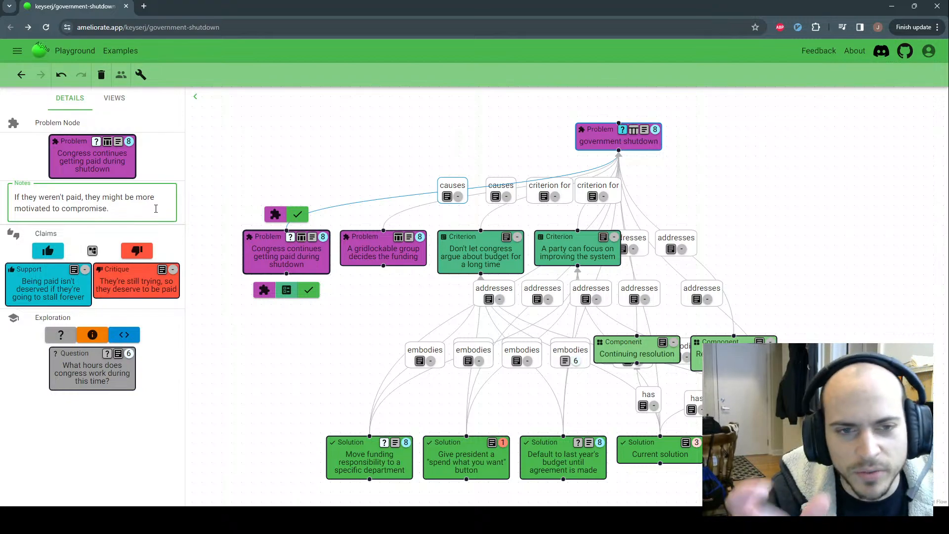
click(159, 168)
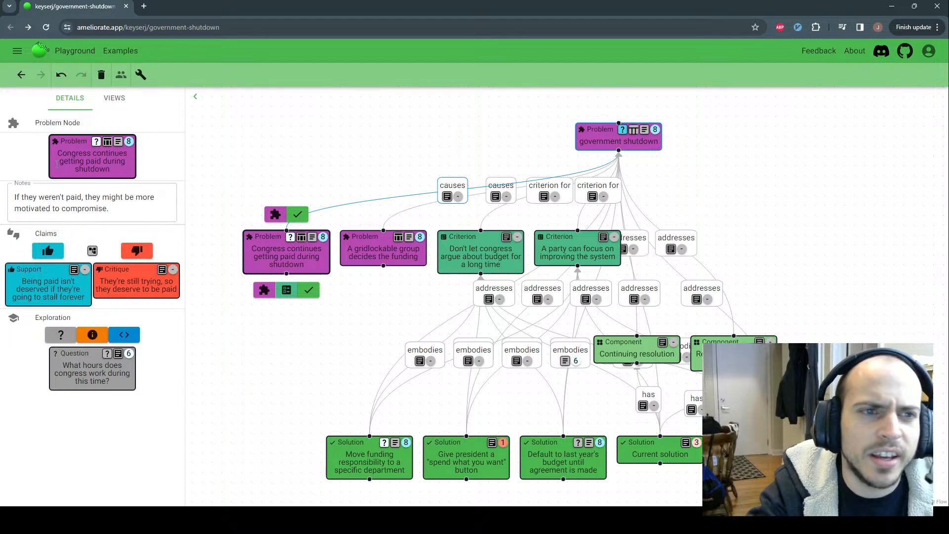
drag(720, 157, 723, 153)
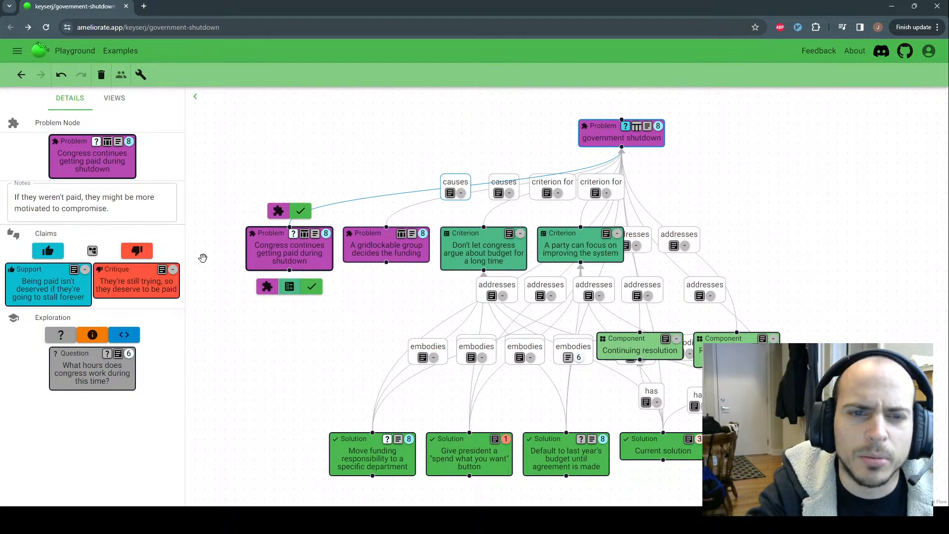
mouse_move(457, 197)
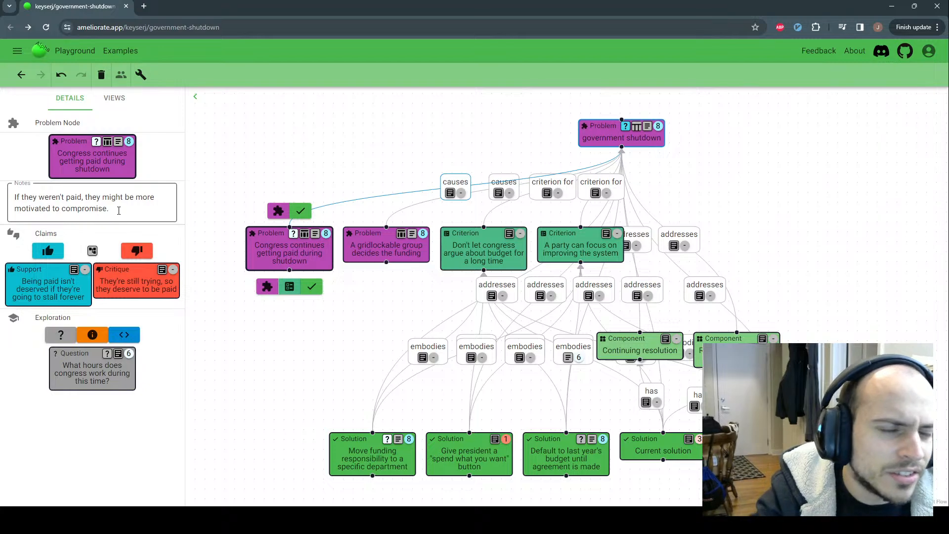
click(118, 210)
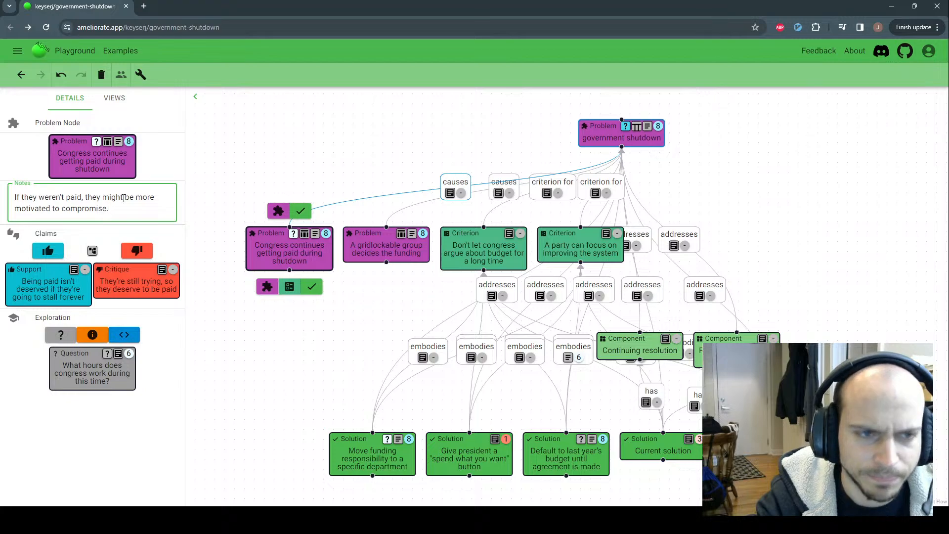
click(184, 201)
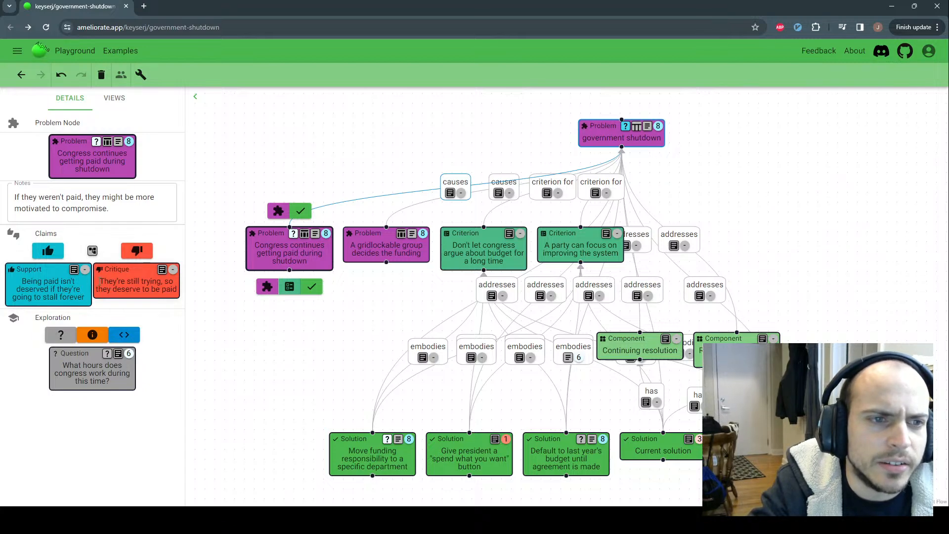
In the pay claim tree, delete the blank support and add a fresh one under 'Being paid isn't deserved'
click(92, 251)
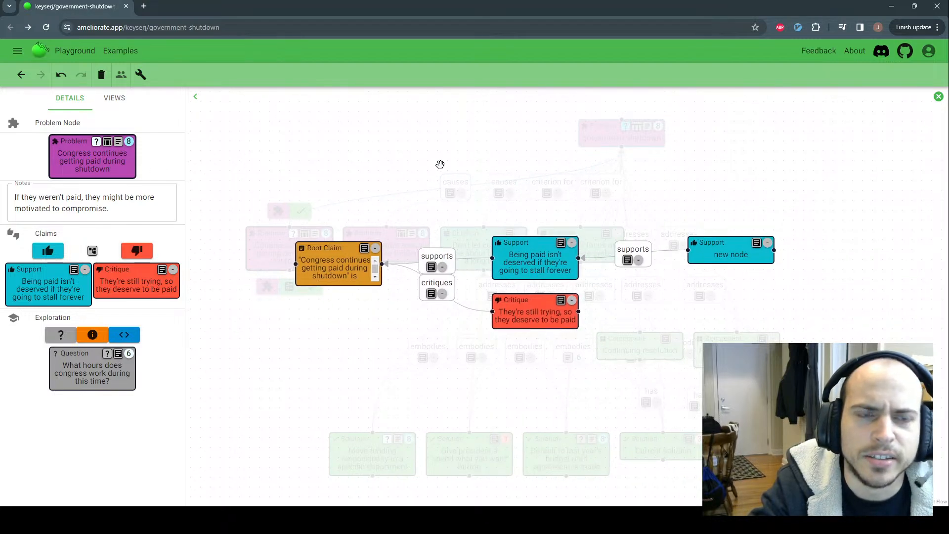
right_click(726, 253)
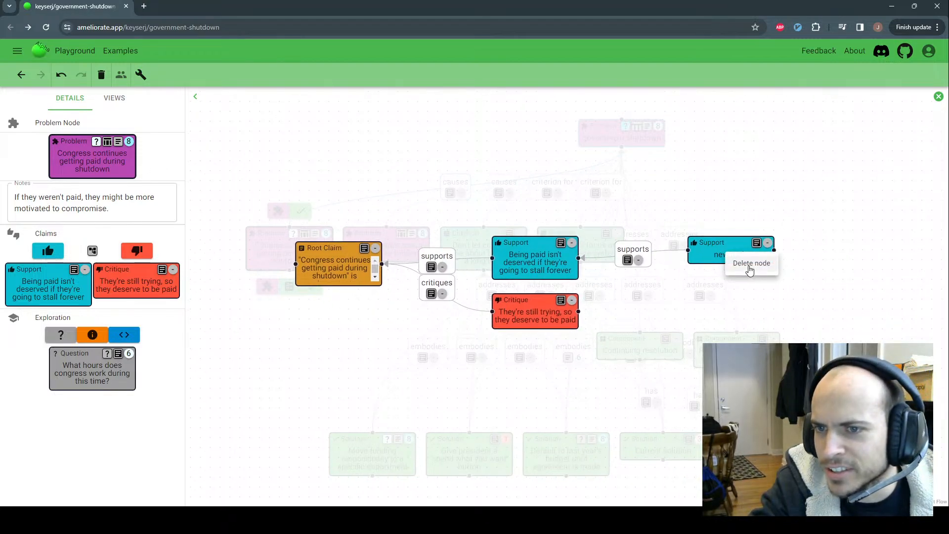
click(748, 266)
drag(690, 277, 680, 279)
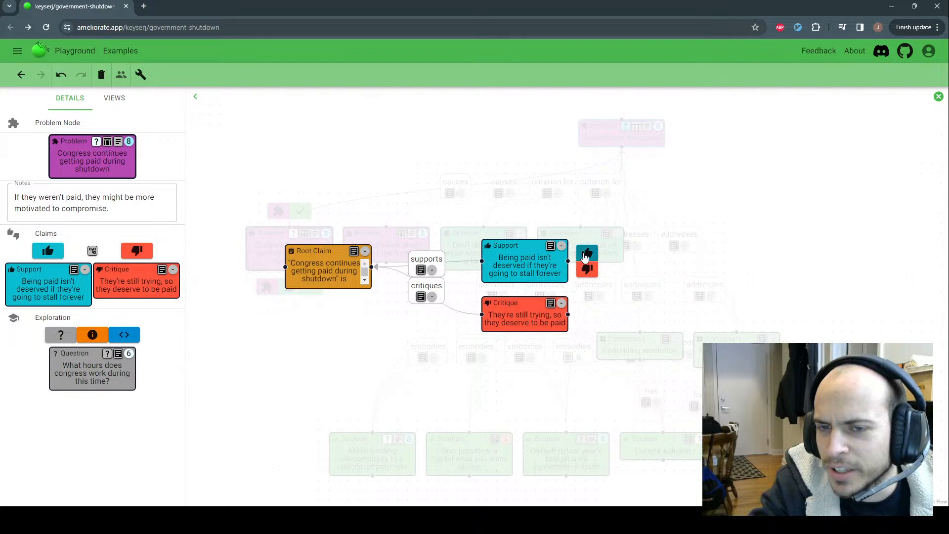
click(586, 255)
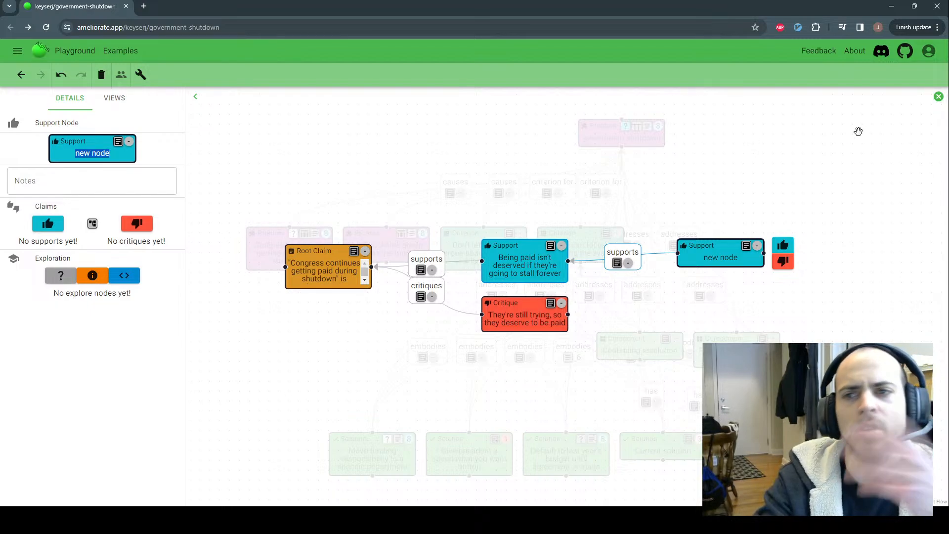
click(938, 97)
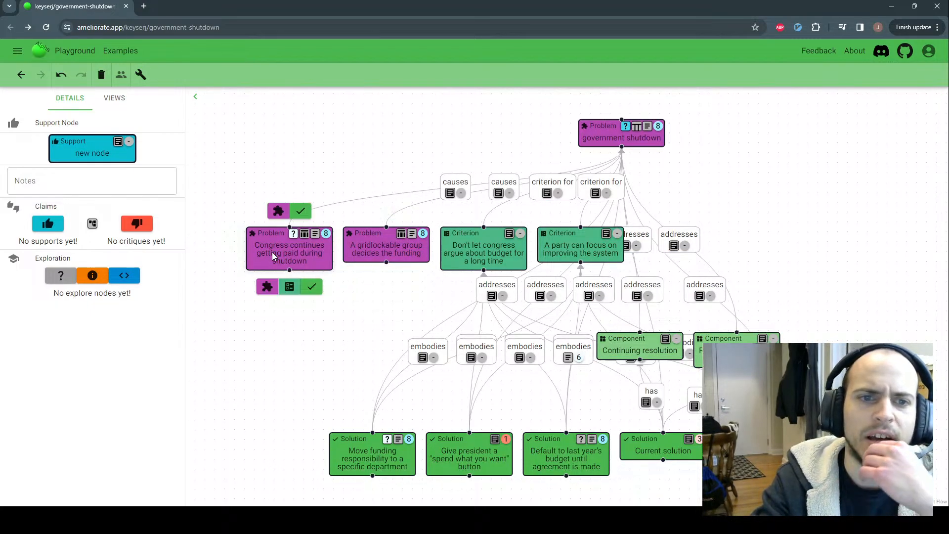
click(272, 252)
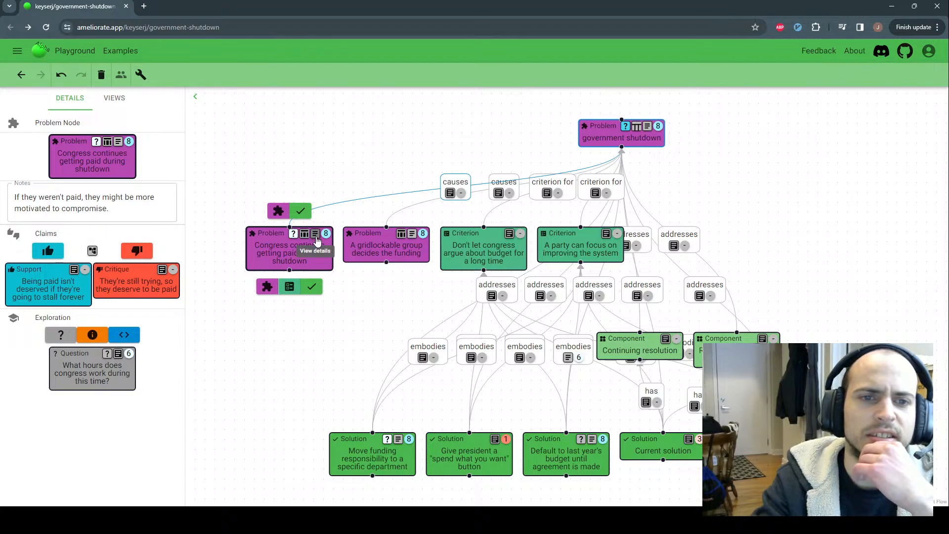
drag(276, 163, 310, 183)
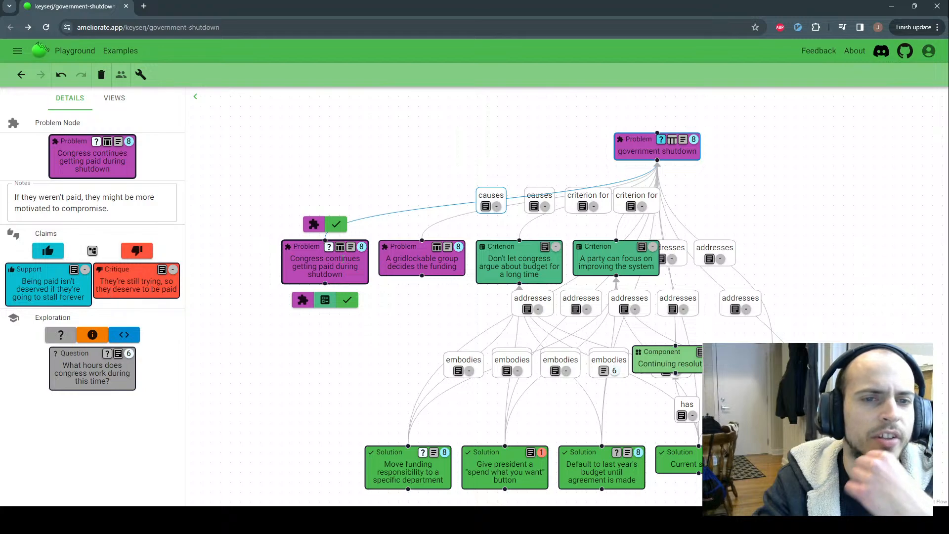
click(406, 267)
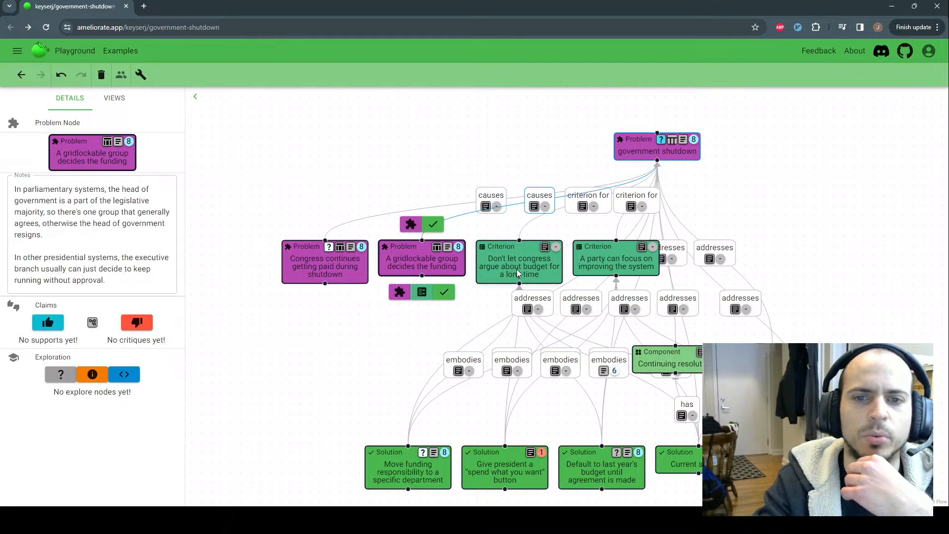
click(519, 274)
click(618, 272)
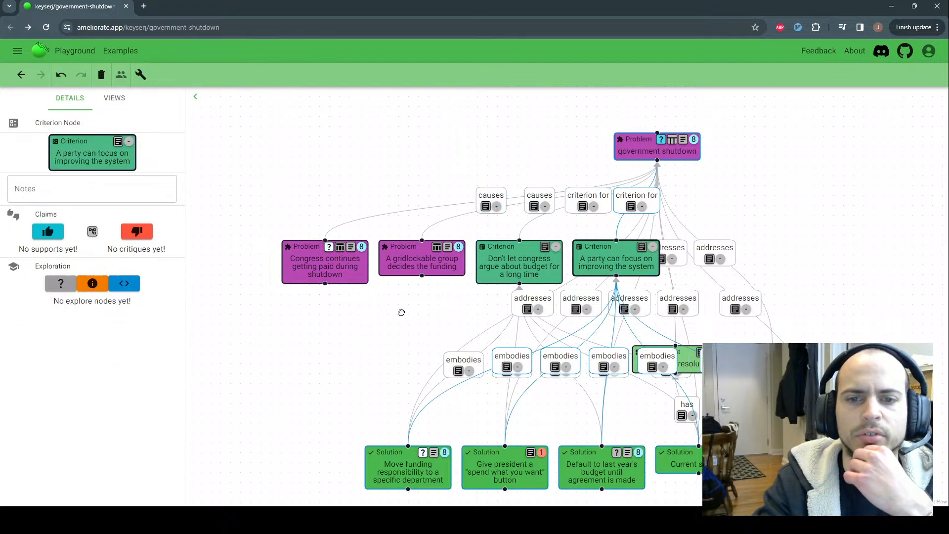
click(346, 272)
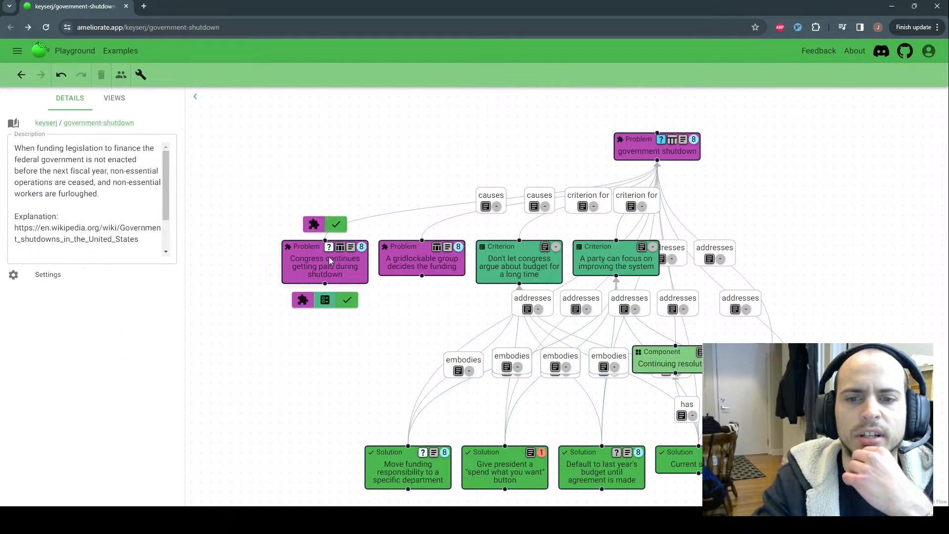
click(576, 379)
click(584, 481)
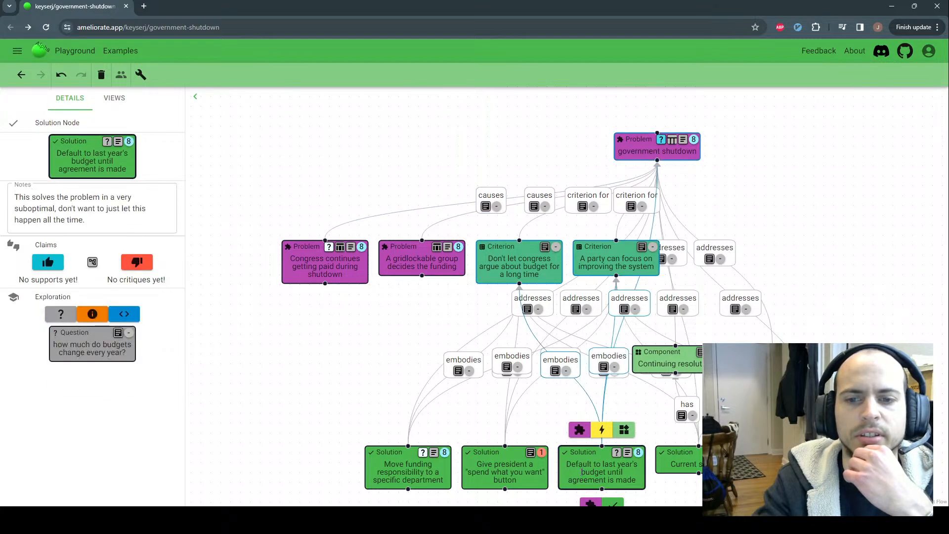
click(595, 380)
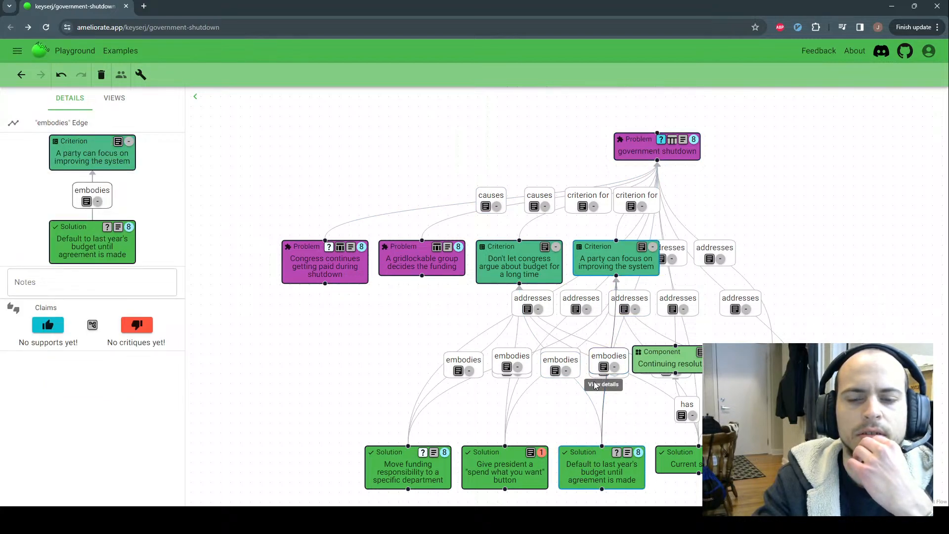
click(498, 376)
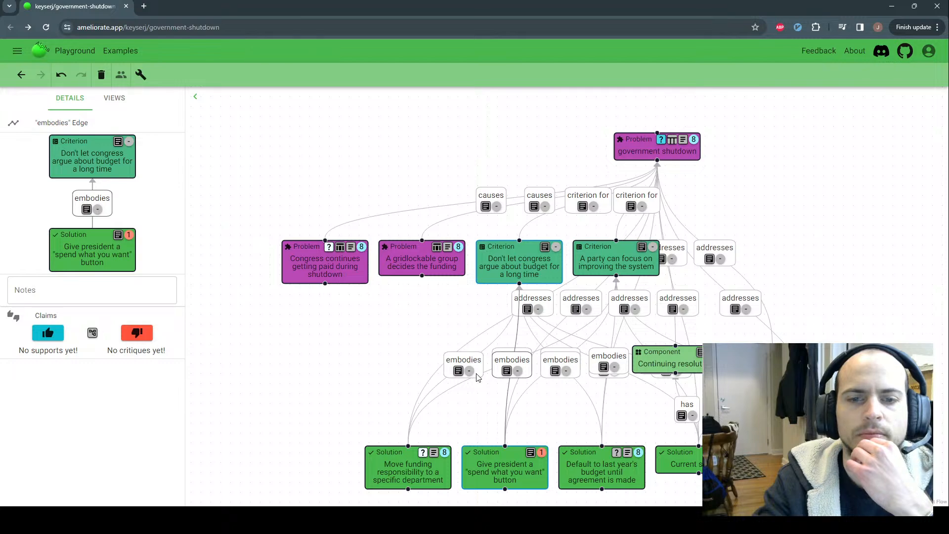
click(476, 373)
click(678, 368)
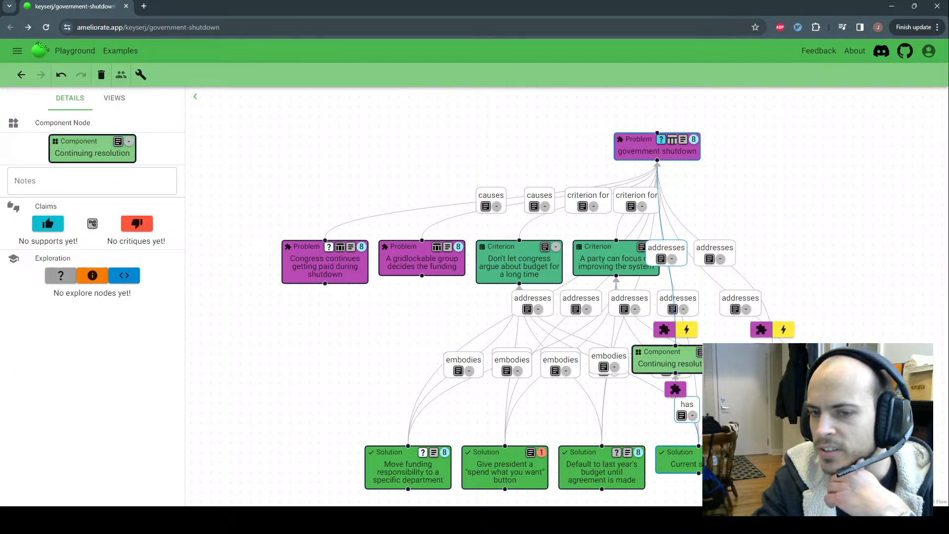
click(589, 478)
click(437, 478)
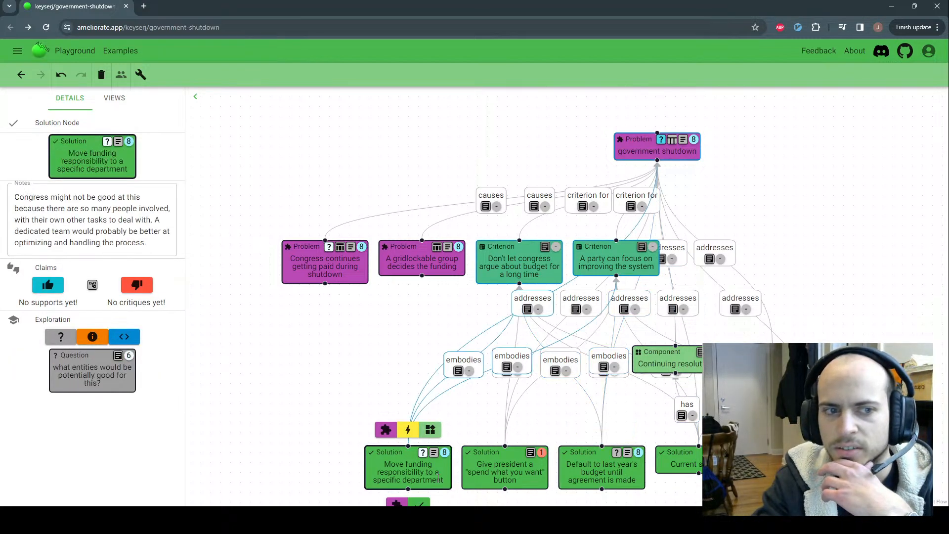
click(595, 376)
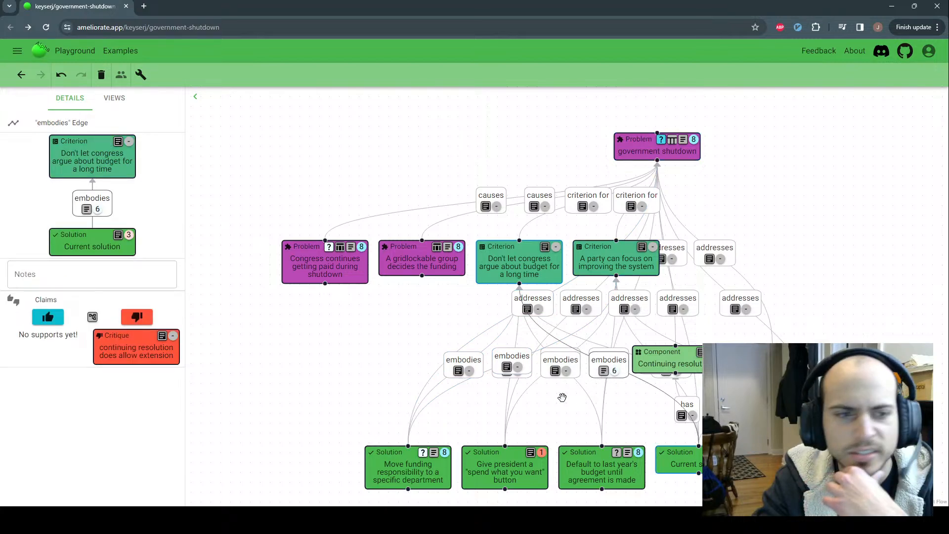
mouse_move(307, 267)
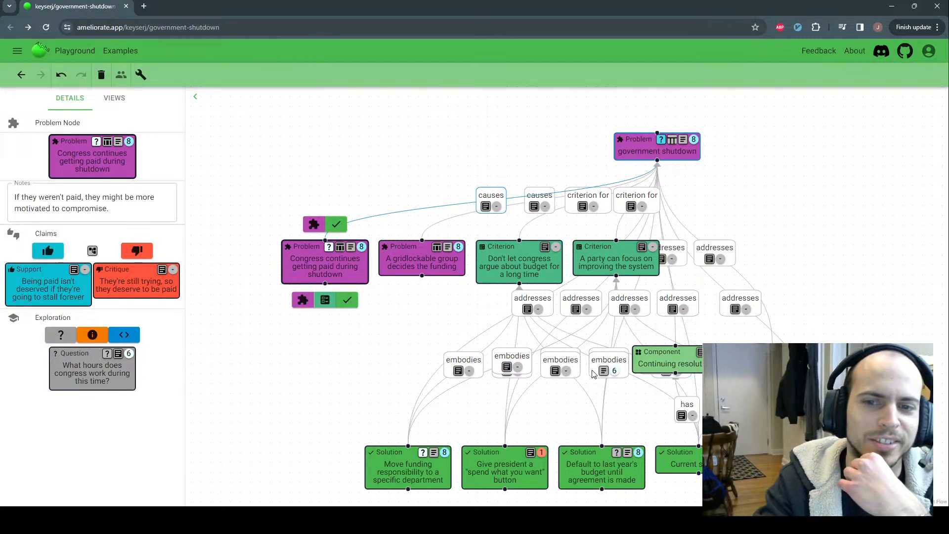
click(324, 273)
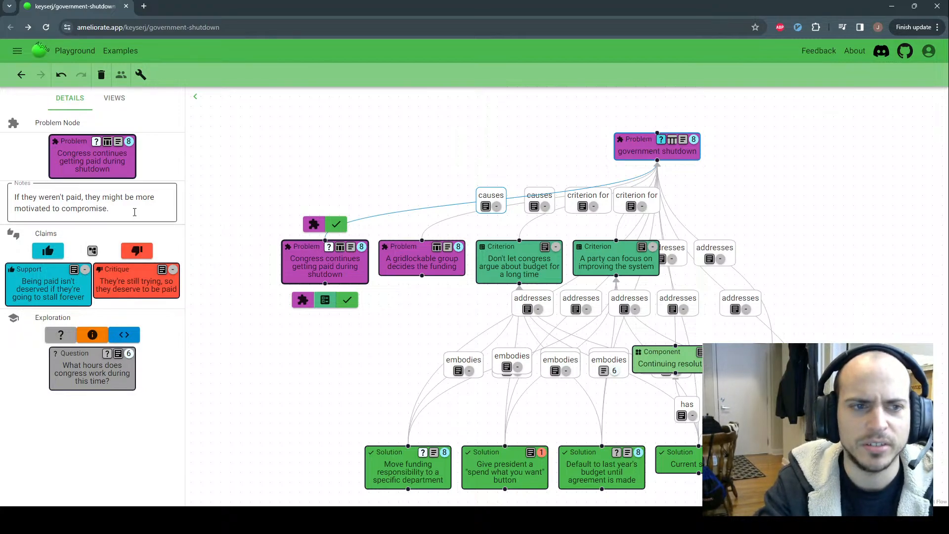
Delete the 'new node' support from the Congress pay claim tree and close the tree
click(92, 252)
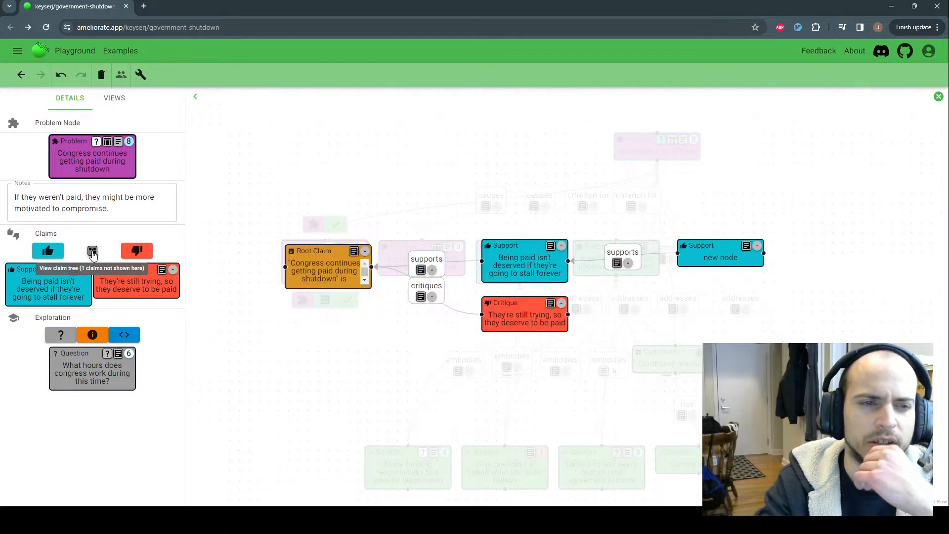
mouse_move(720, 262)
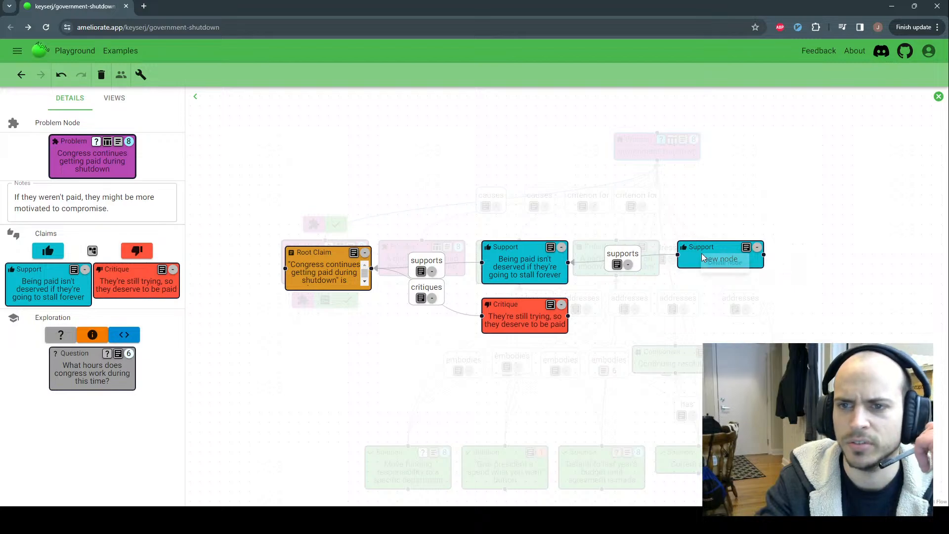
click(727, 267)
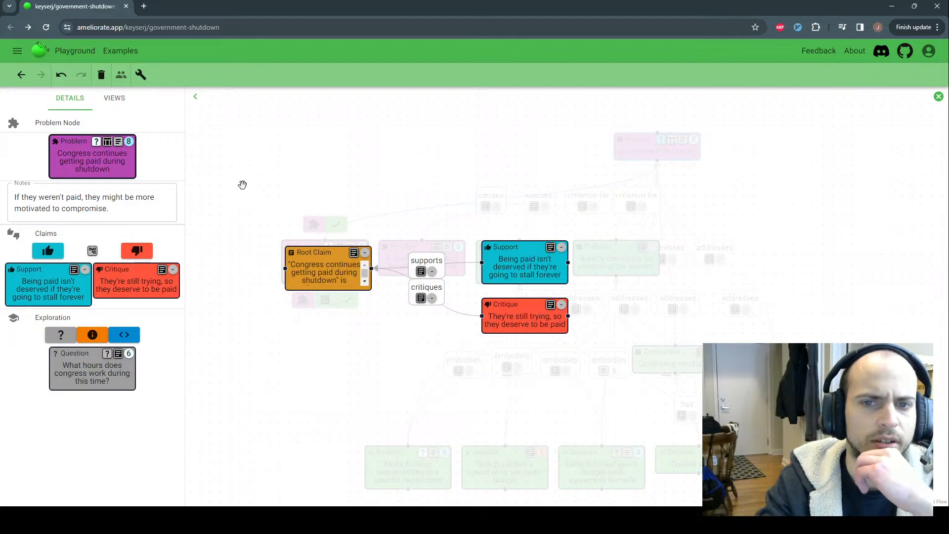
click(937, 98)
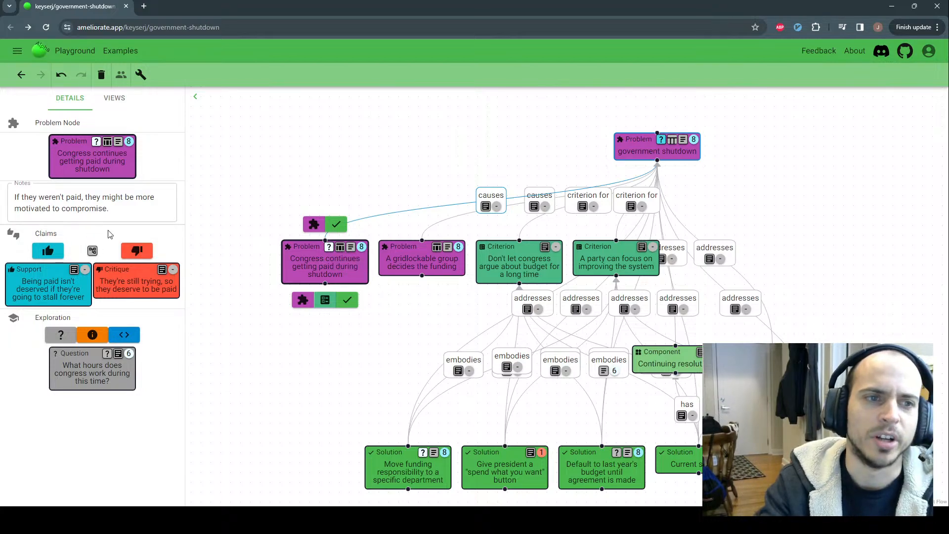
Inspect both causes links and the criterion-for link, then open the Congress pay problem's details
click(195, 97)
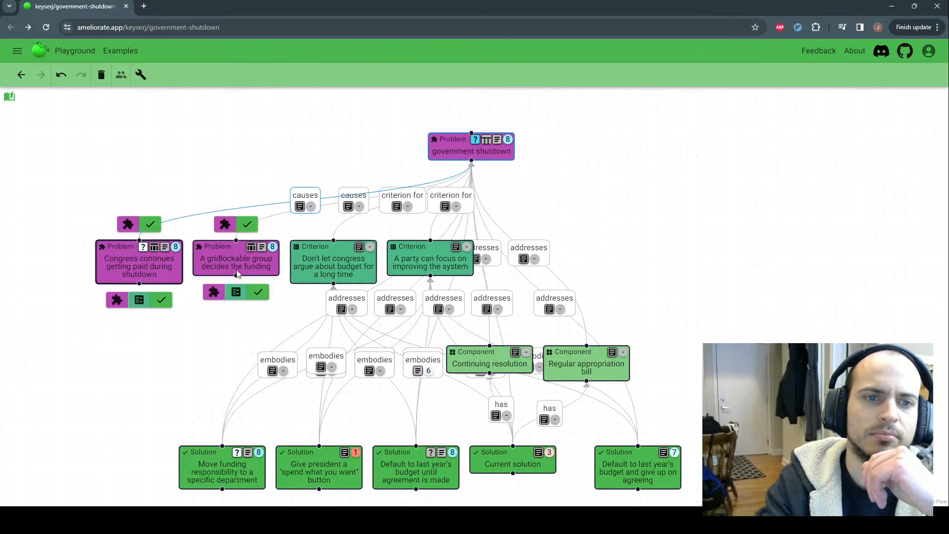
click(167, 250)
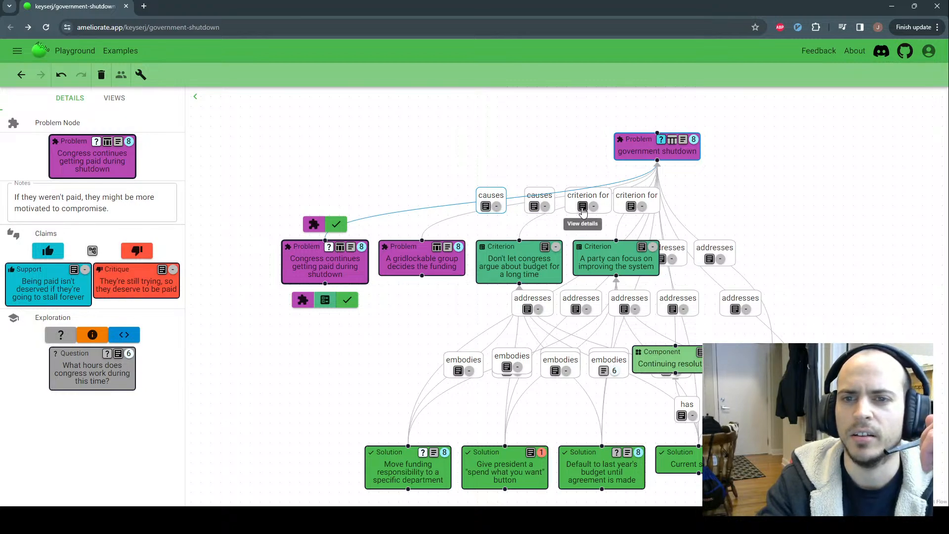
click(486, 206)
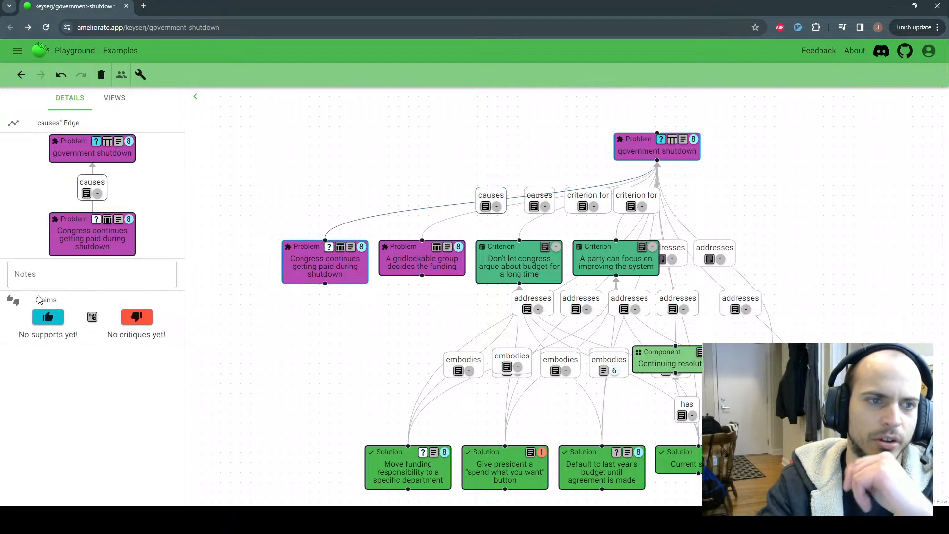
click(538, 196)
click(593, 200)
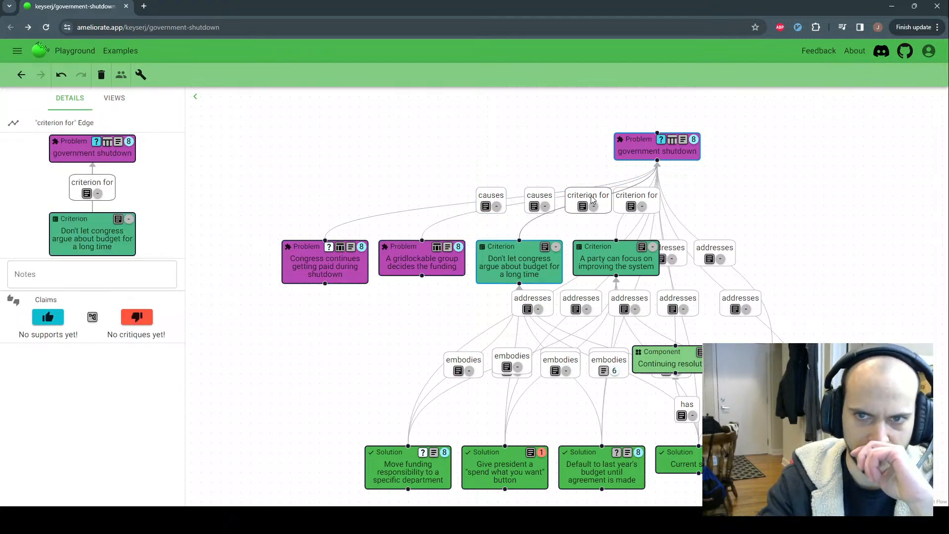
click(308, 263)
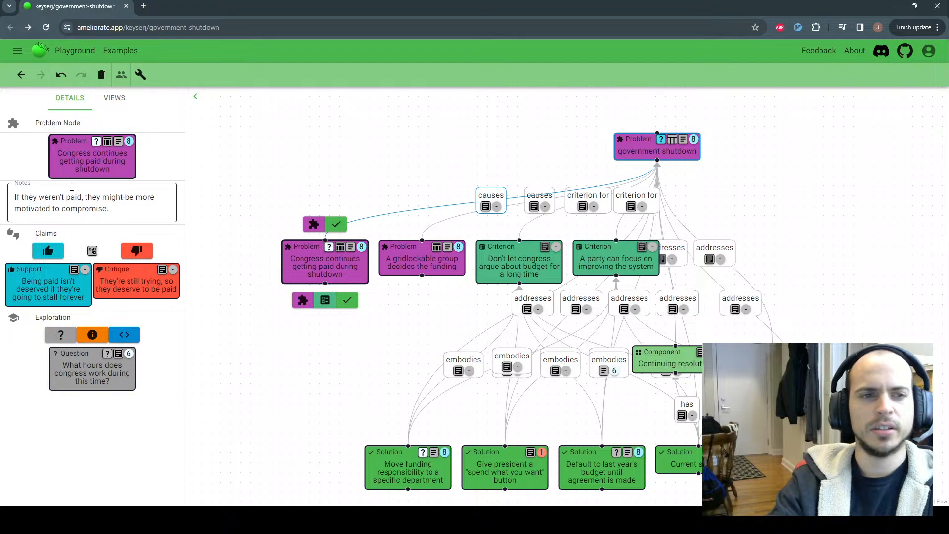
triple_click(108, 208)
click(151, 197)
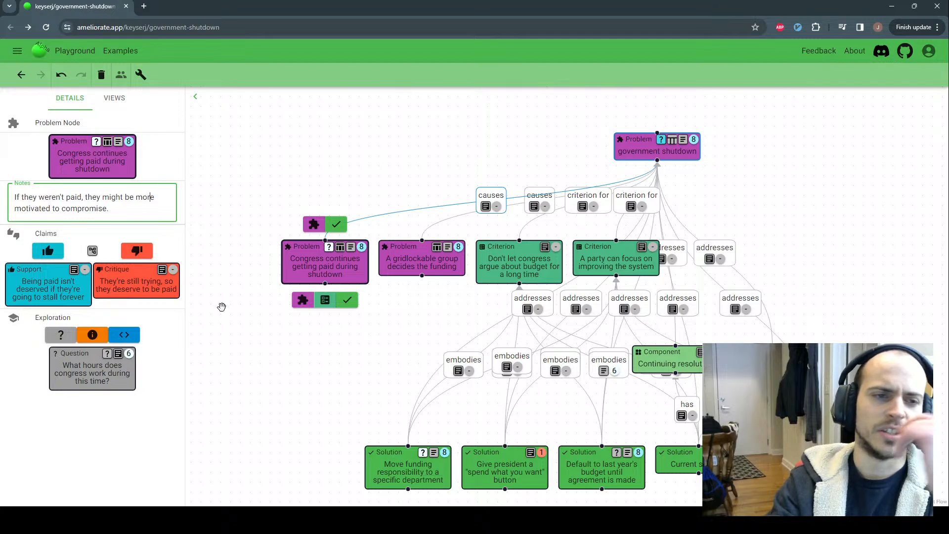
mouse_move(134, 364)
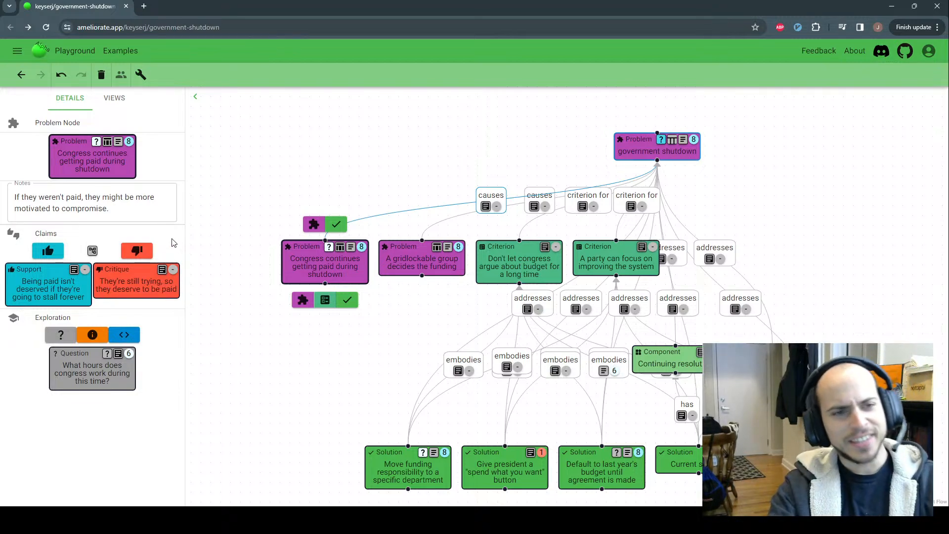
drag(74, 319, 30, 321)
click(79, 320)
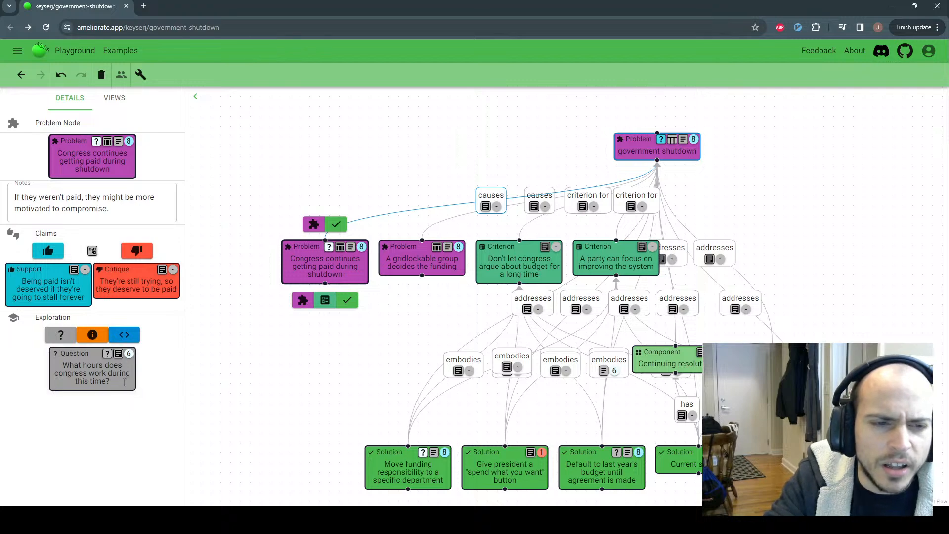
click(564, 131)
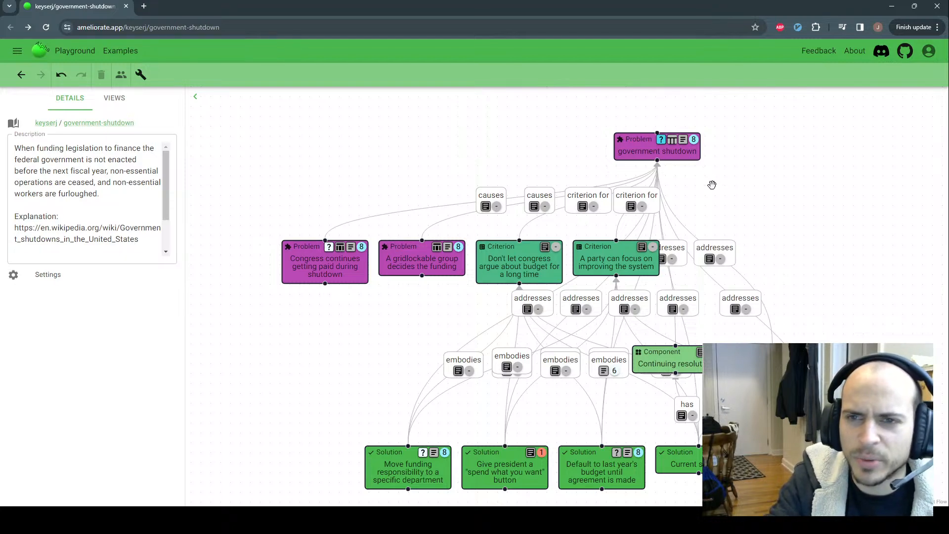
mouse_move(670, 162)
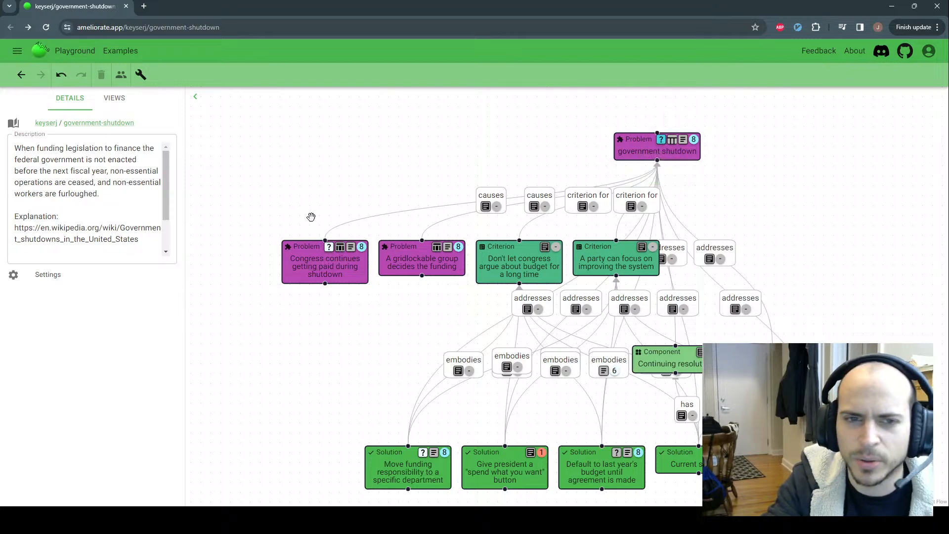
click(305, 257)
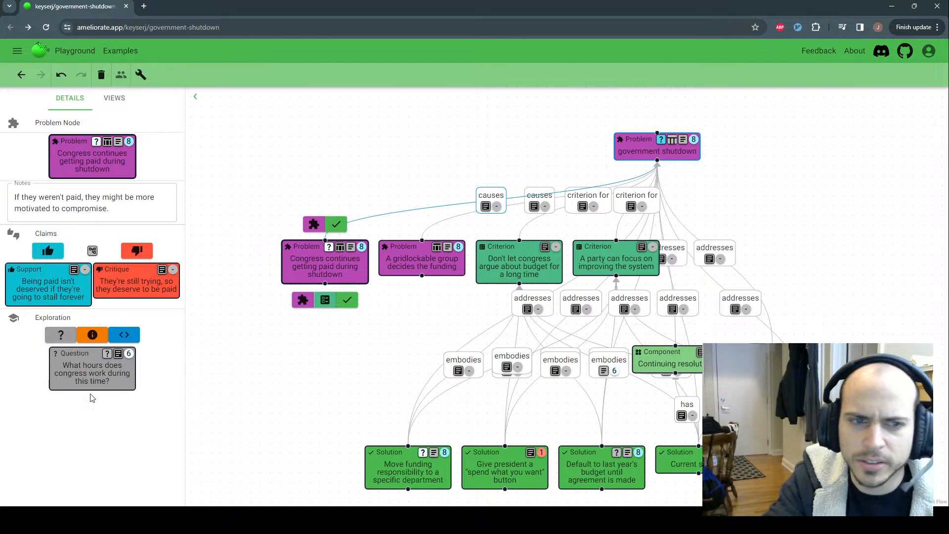
Add and delete a test question, then open 'What hours does congress work during this time?'
click(59, 336)
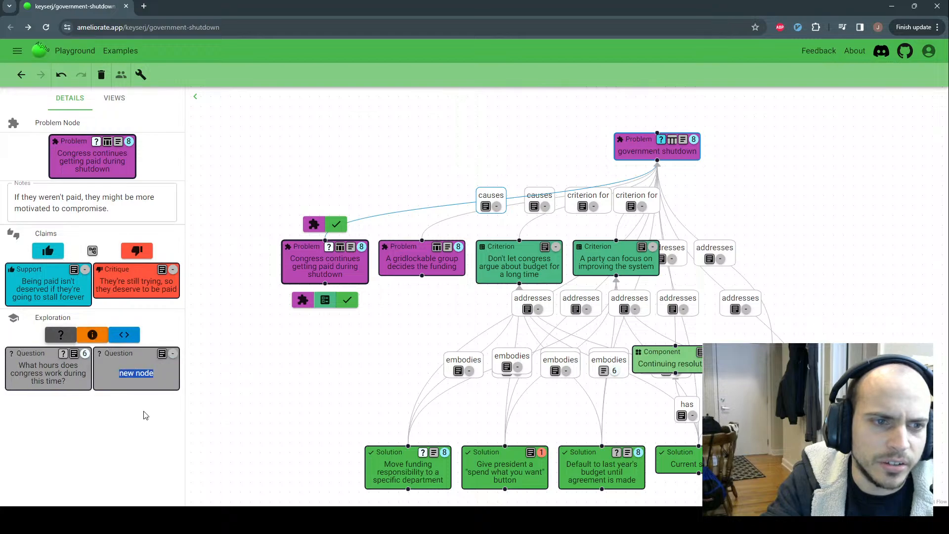
right_click(136, 370)
click(159, 386)
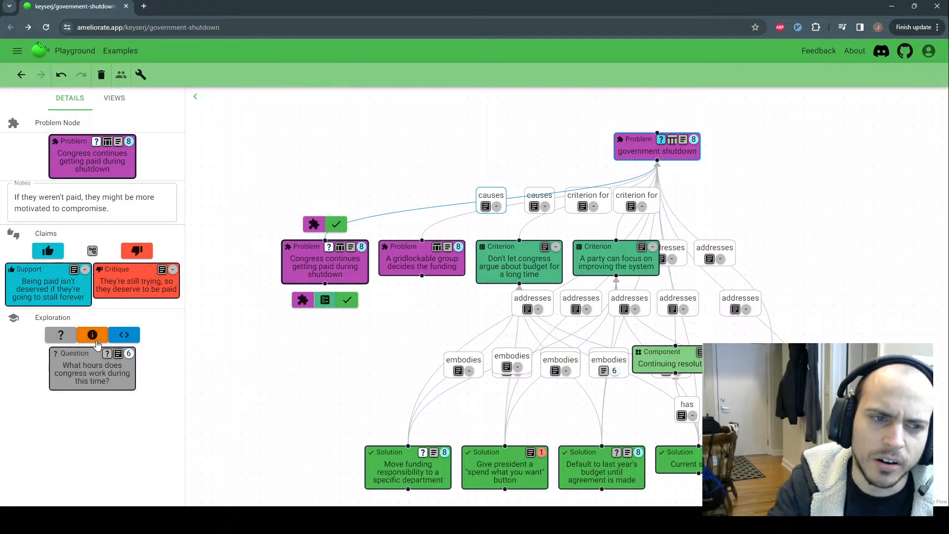
click(118, 356)
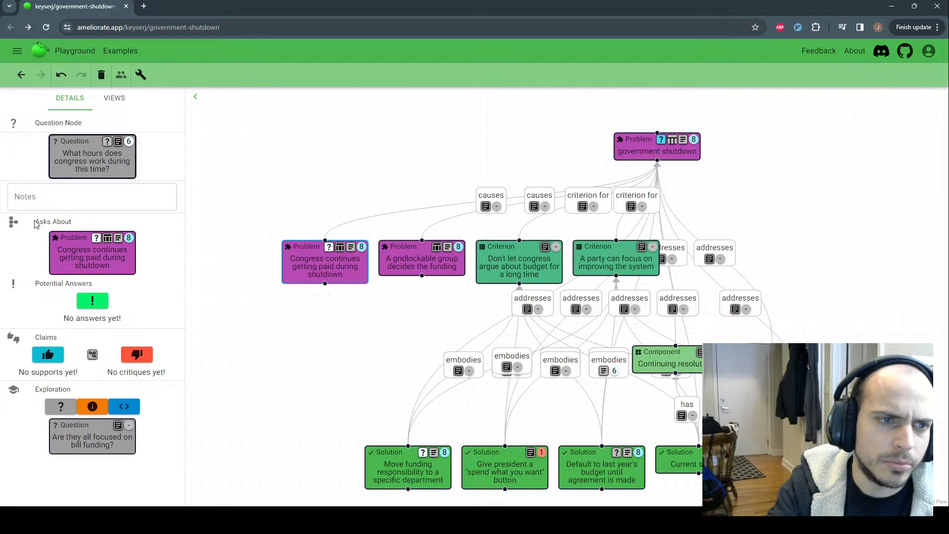
Clear a stray text highlight and go back to the Congress pay problem's details
drag(35, 225, 78, 227)
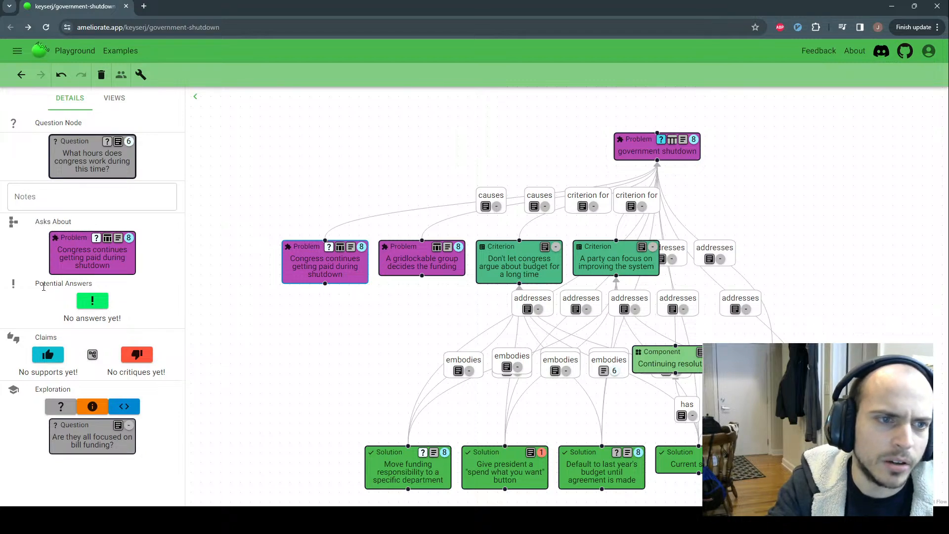
drag(40, 285, 95, 286)
click(100, 284)
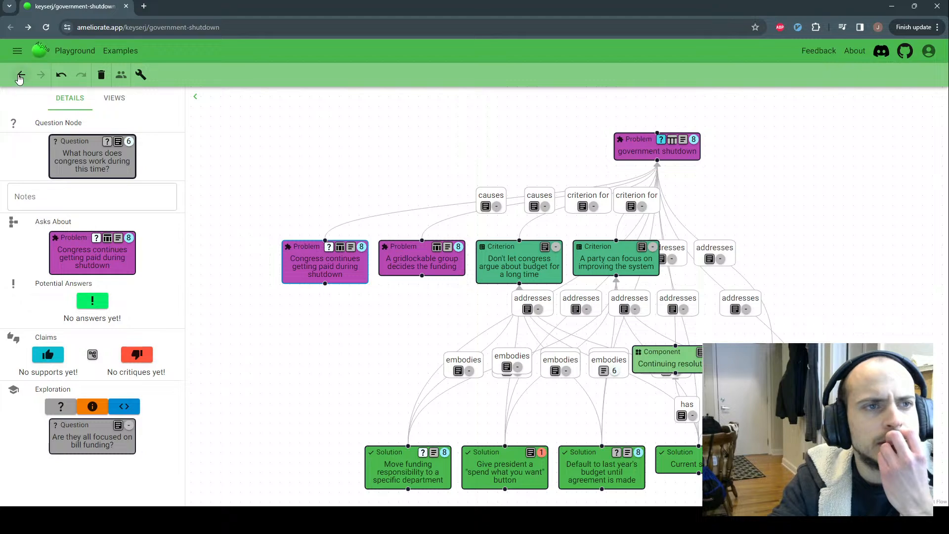
click(20, 75)
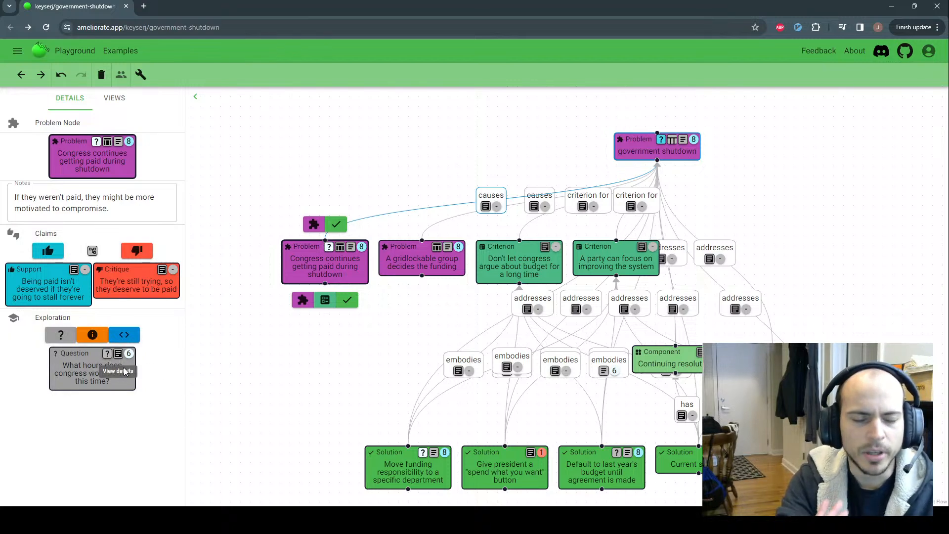
mouse_move(130, 354)
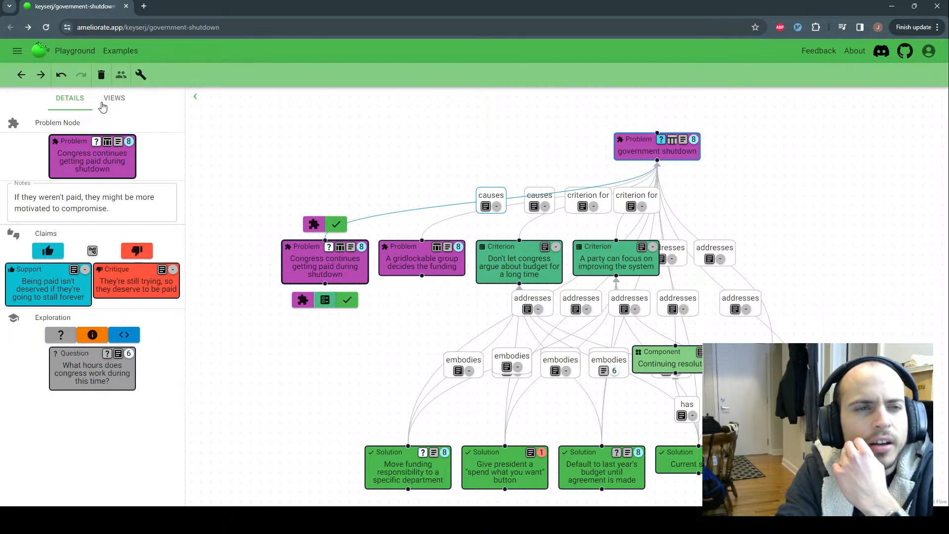
Show the views list of topic and explore diagrams, the criteria table and three claim trees
click(107, 102)
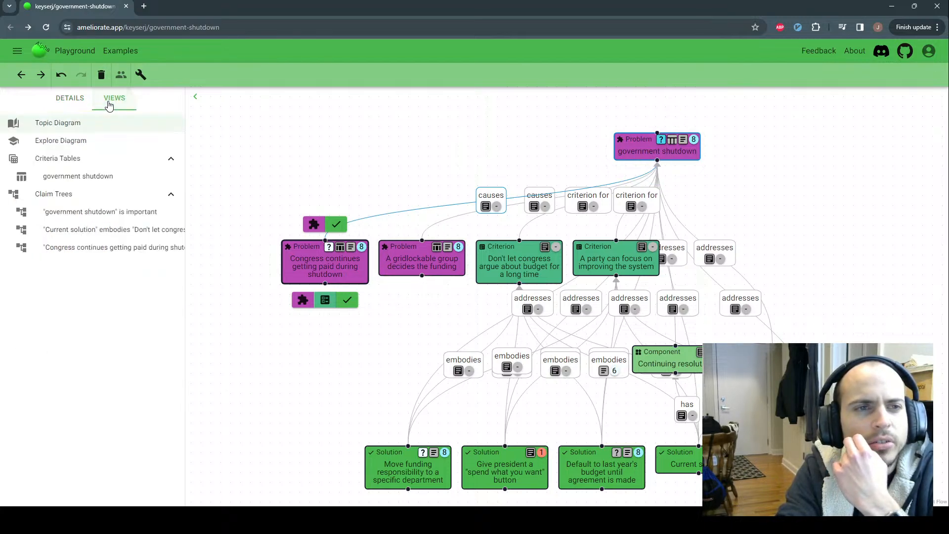
click(83, 146)
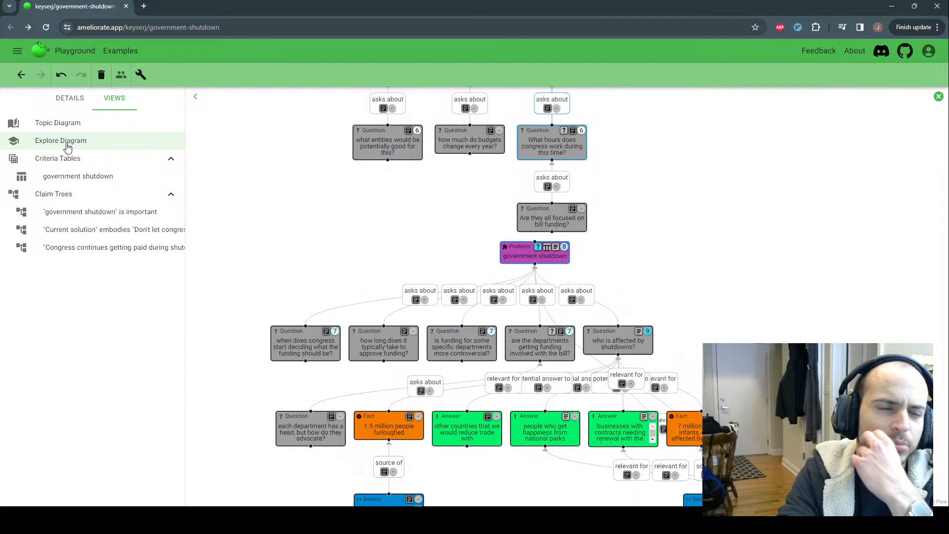
scroll(301, 200, down, 1)
scroll(301, 200, up, 1)
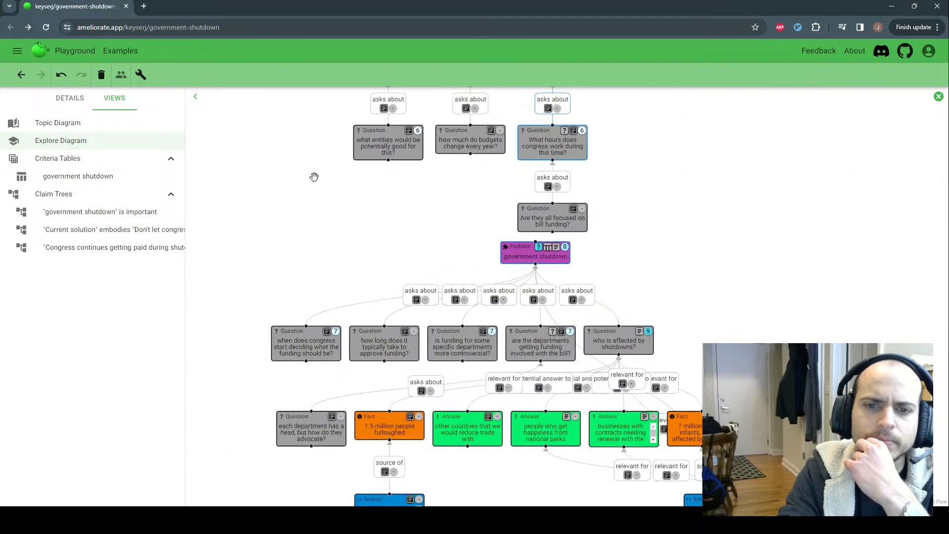
drag(313, 177, 318, 288)
drag(330, 320, 321, 295)
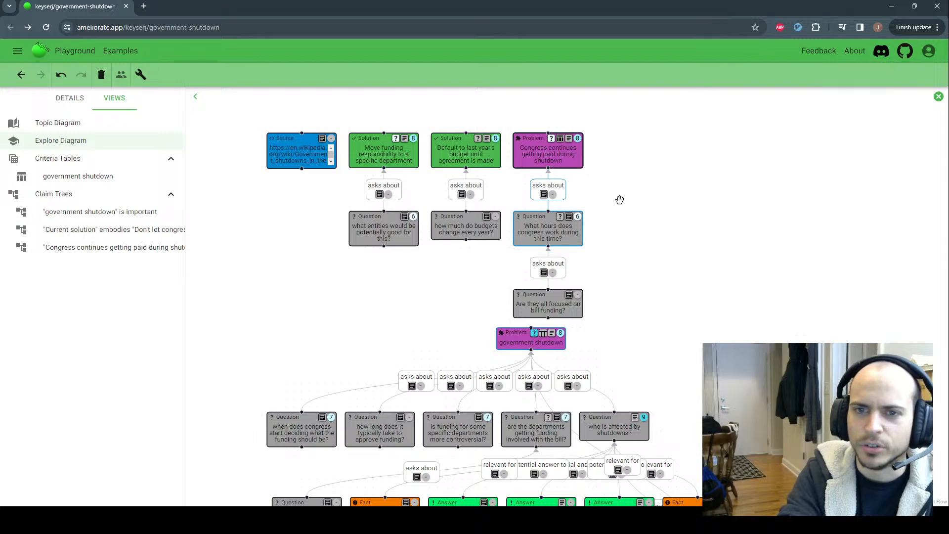
scroll(617, 200, down, 5)
scroll(657, 163, down, 1)
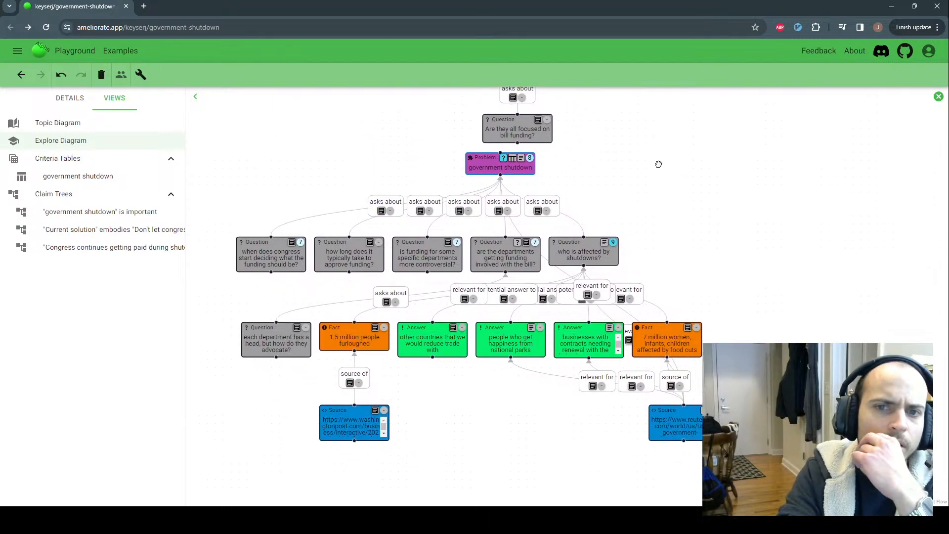
scroll(667, 236, down, 1)
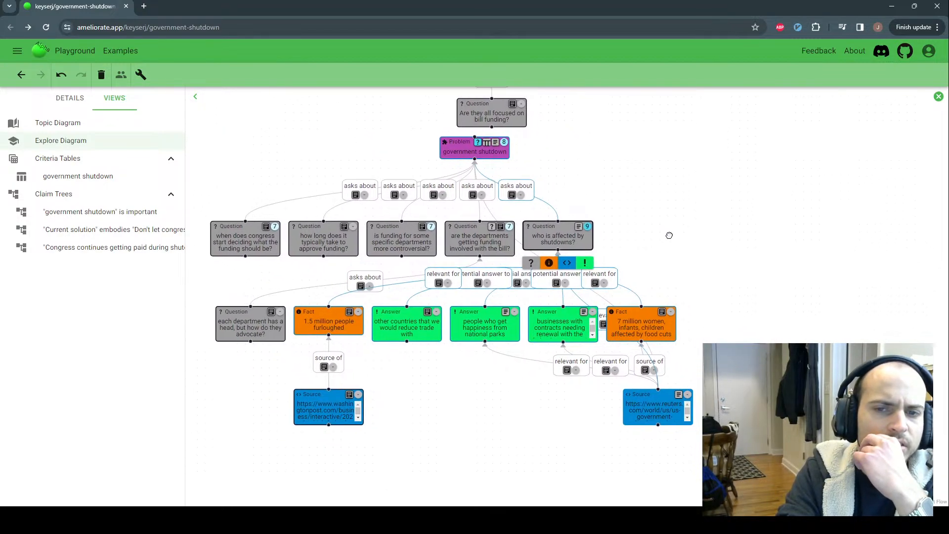
click(585, 244)
drag(610, 246, 609, 246)
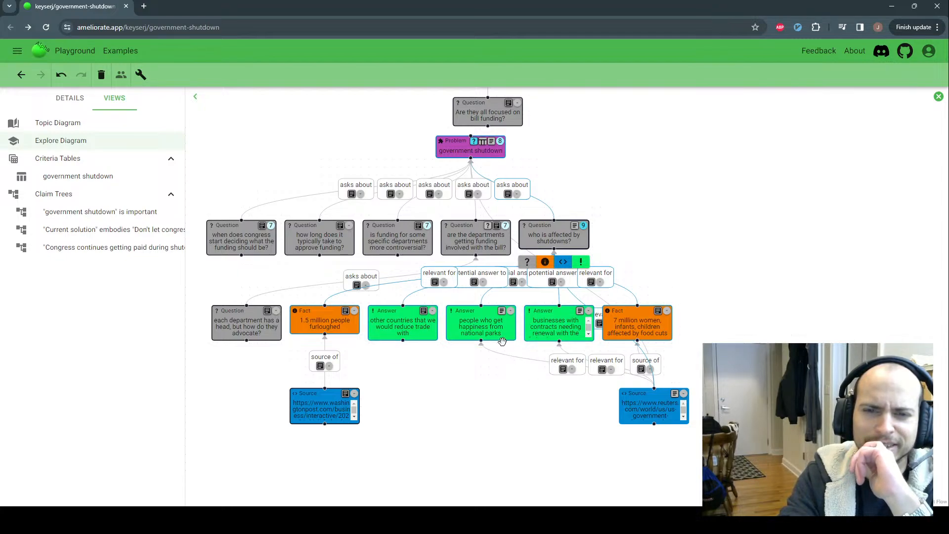
click(497, 330)
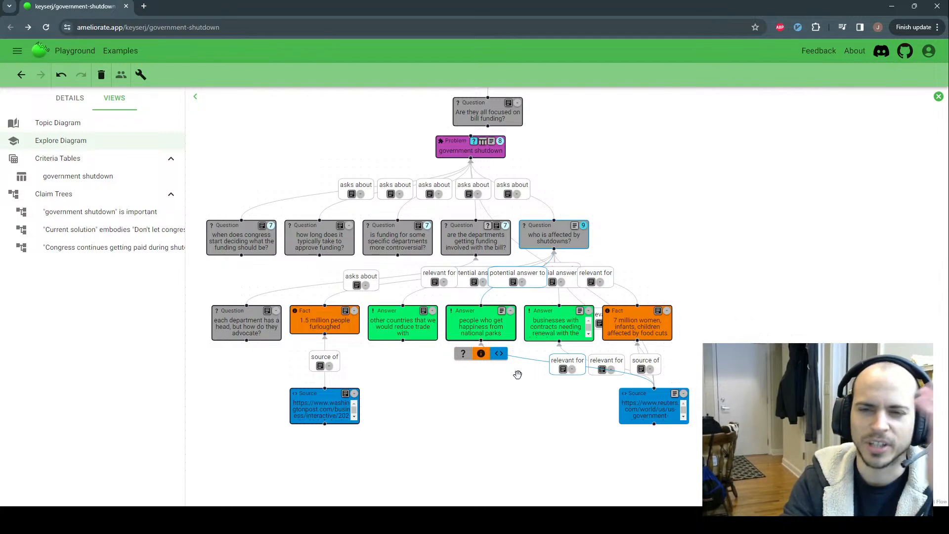
mouse_move(423, 335)
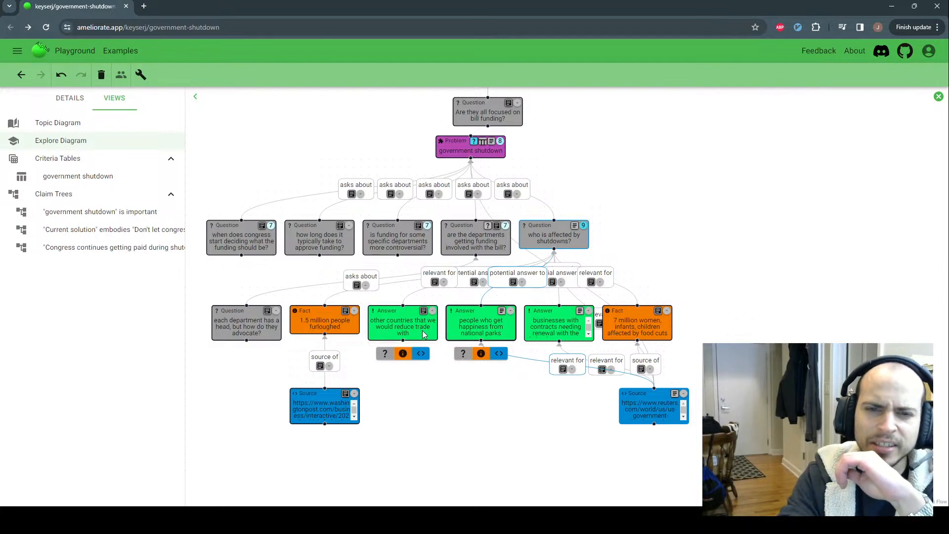
click(391, 321)
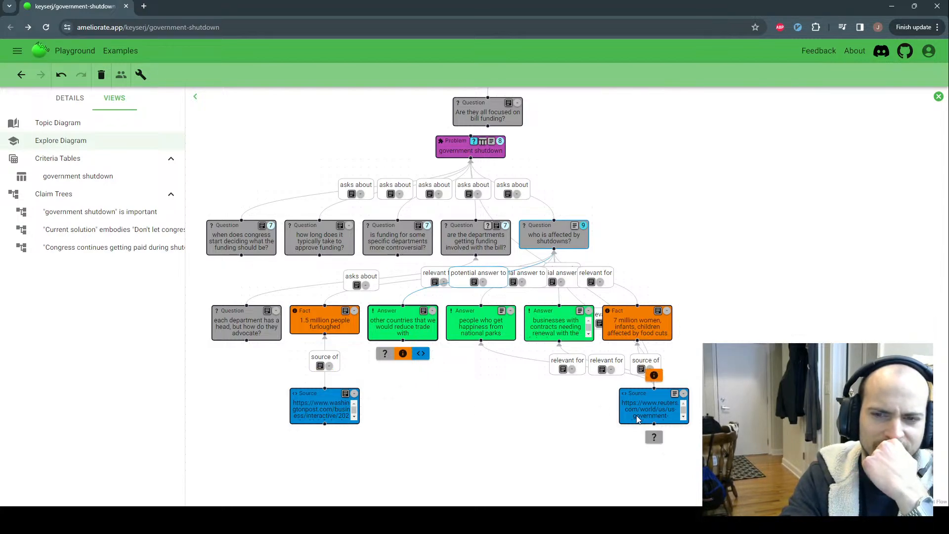
mouse_move(333, 422)
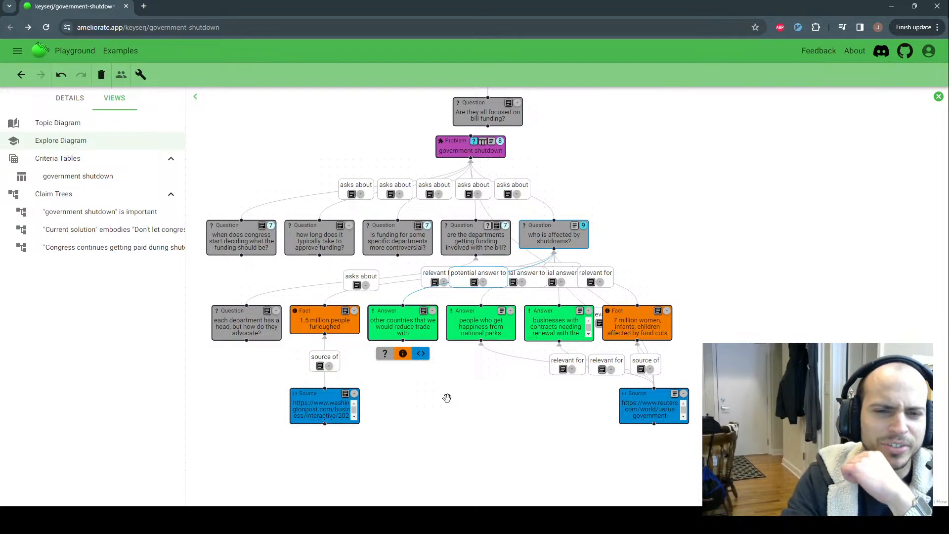
click(447, 398)
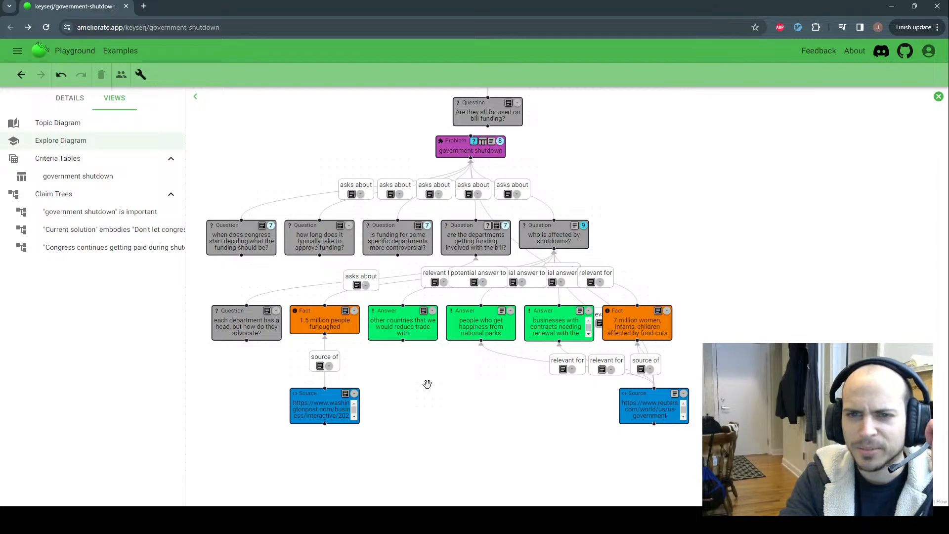
drag(427, 385, 452, 385)
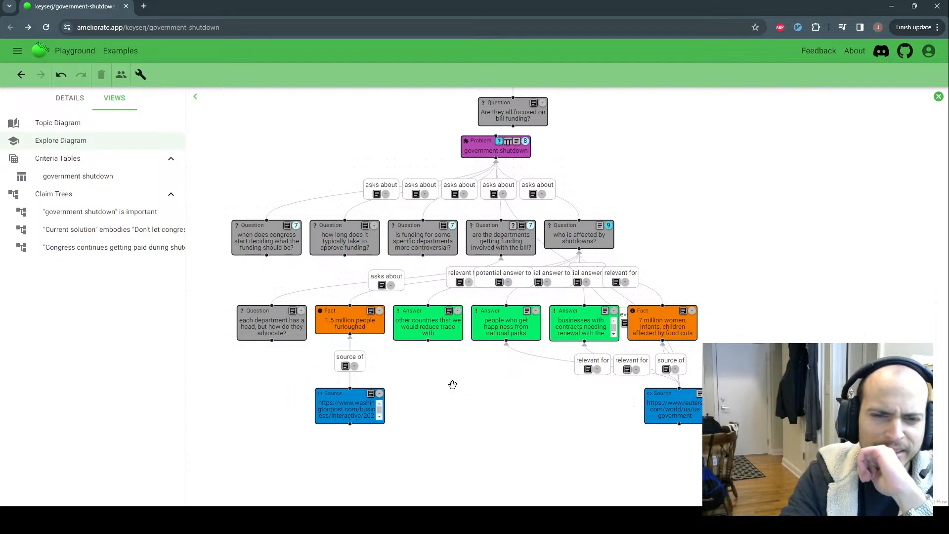
click(345, 320)
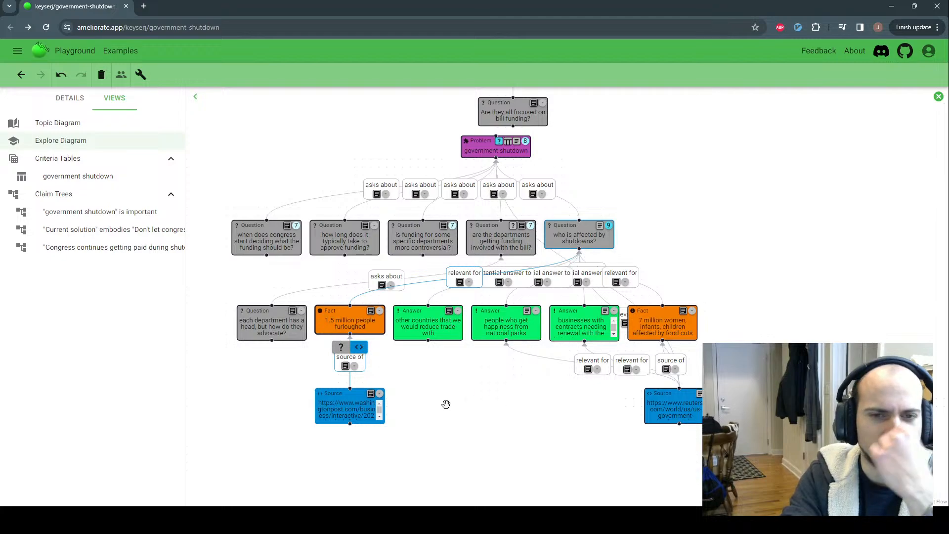
double_click(357, 404)
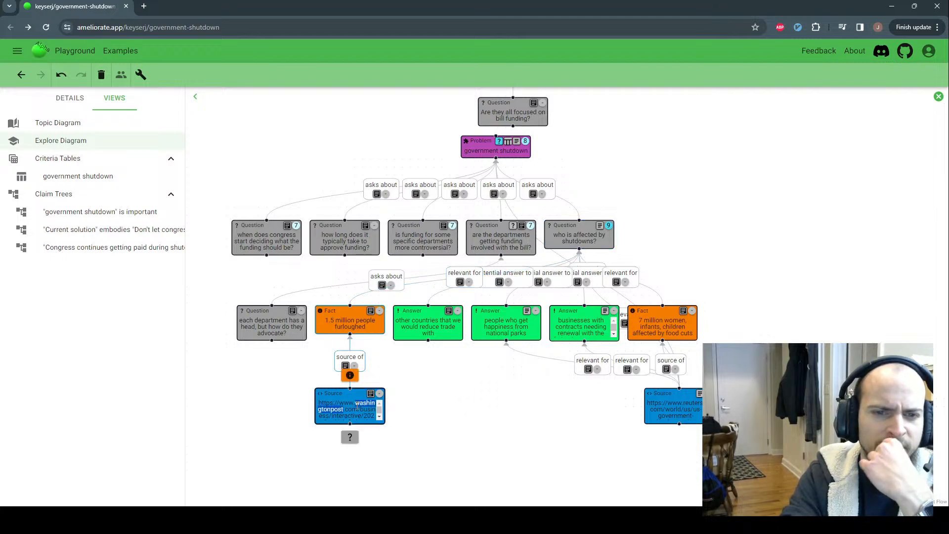
click(380, 417)
click(379, 417)
click(379, 403)
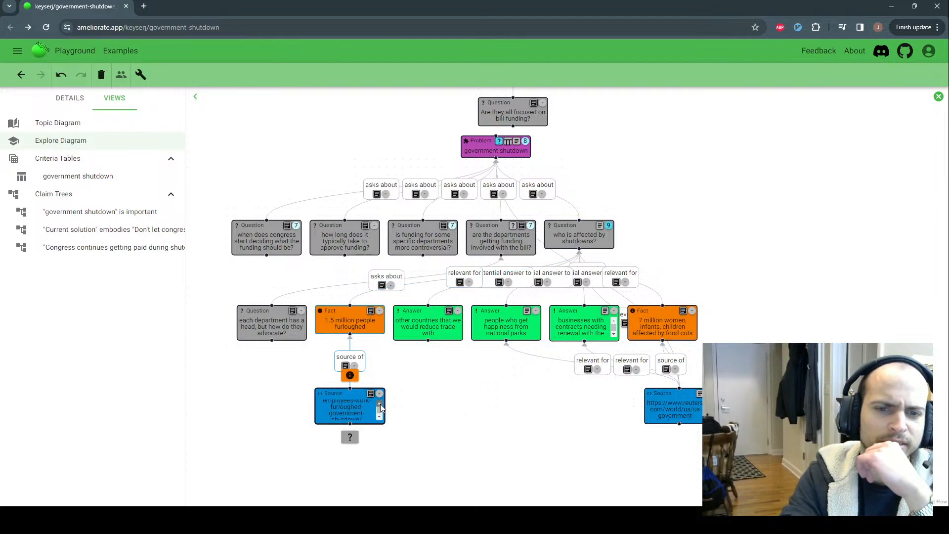
click(379, 404)
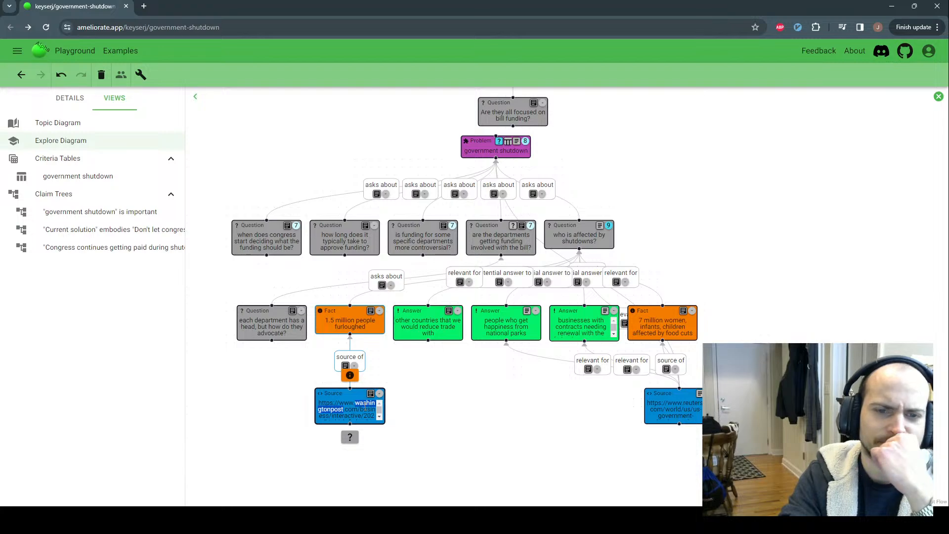
click(380, 417)
click(380, 417)
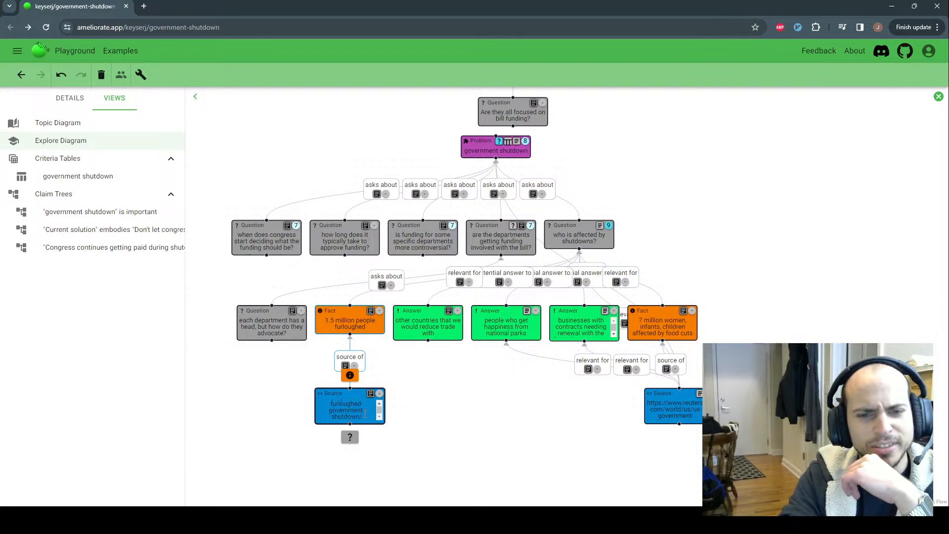
click(381, 405)
click(381, 405)
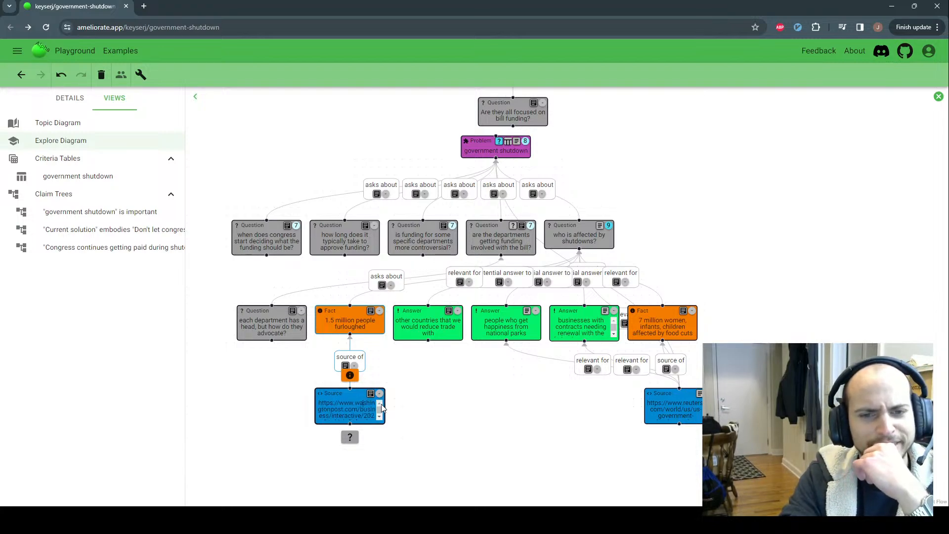
key(ctrl+shift+Home)
key(ctrl+shift+End)
key(ctrl+shift+Home)
click(319, 402)
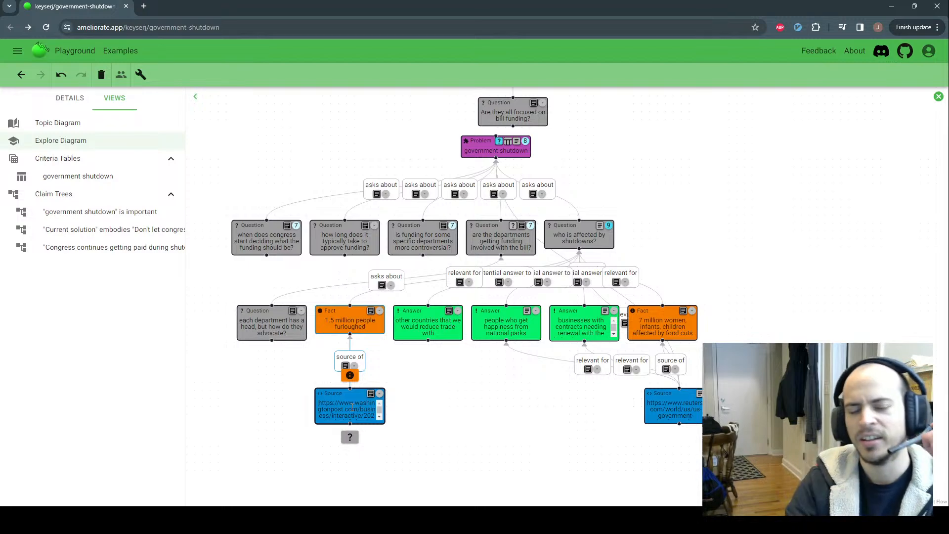
click(399, 410)
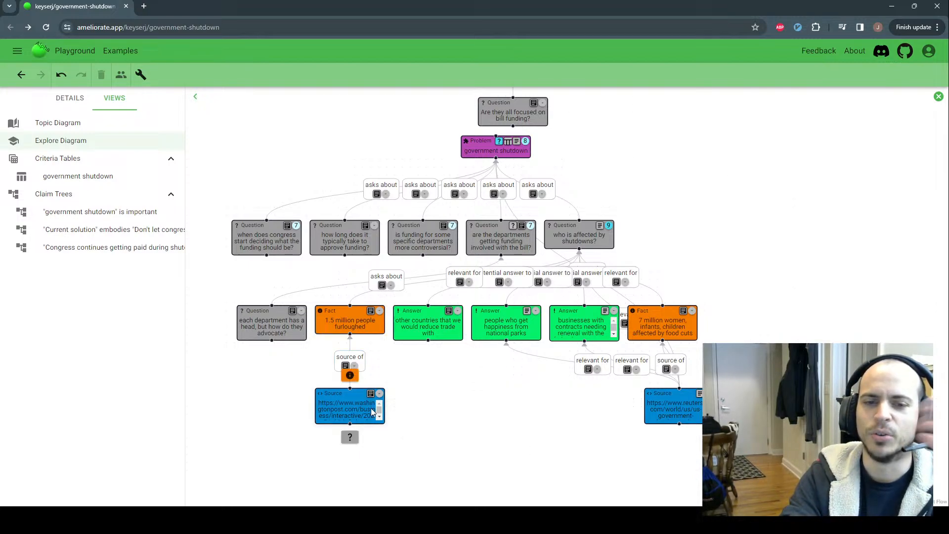
click(346, 402)
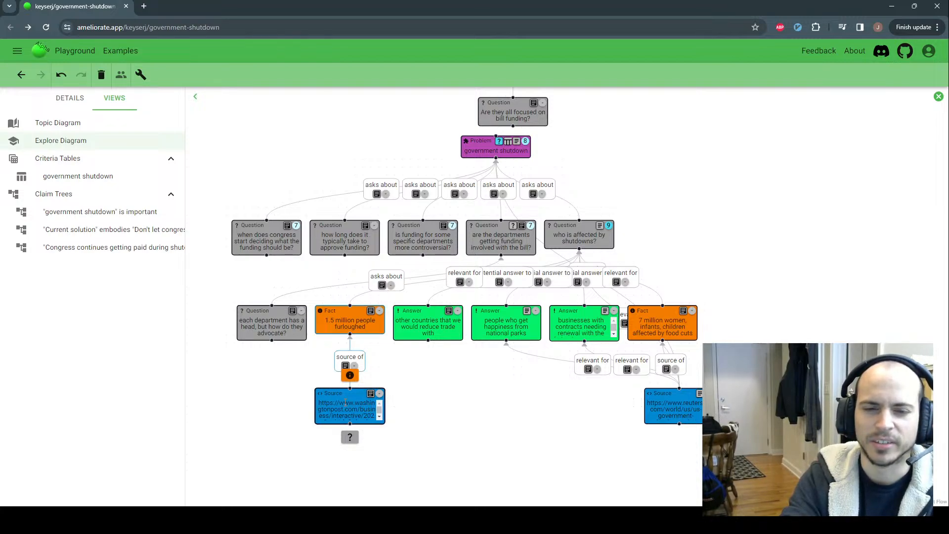
click(411, 412)
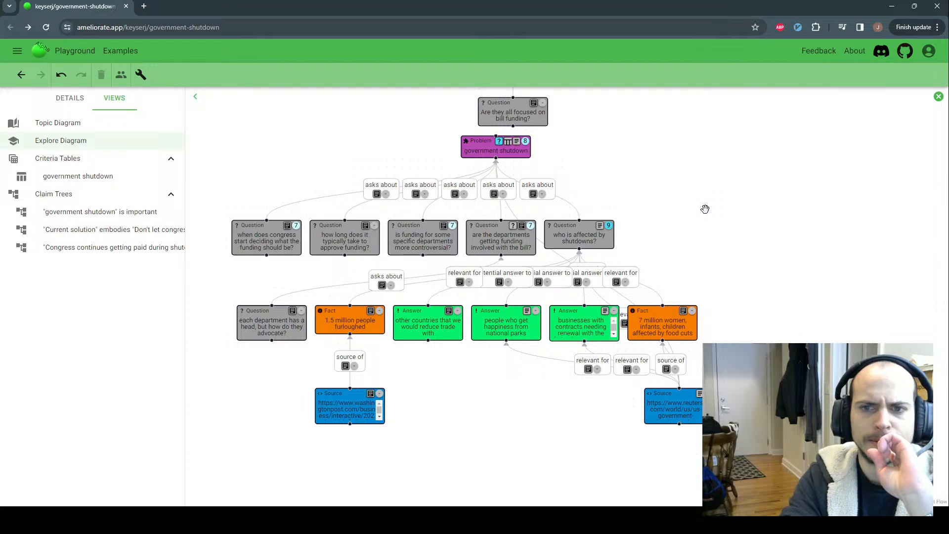
mouse_move(706, 214)
mouse_down()
mouse_move(729, 406)
mouse_move(695, 252)
mouse_move(704, 225)
mouse_up()
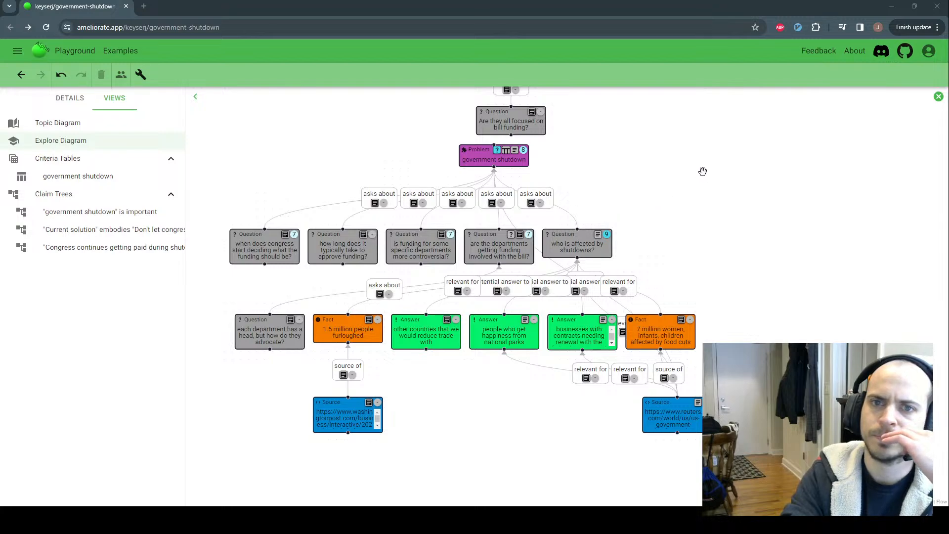
drag(703, 172, 715, 187)
Close the explore diagram, nudge the topic diagram left, and show the topic's description
click(938, 97)
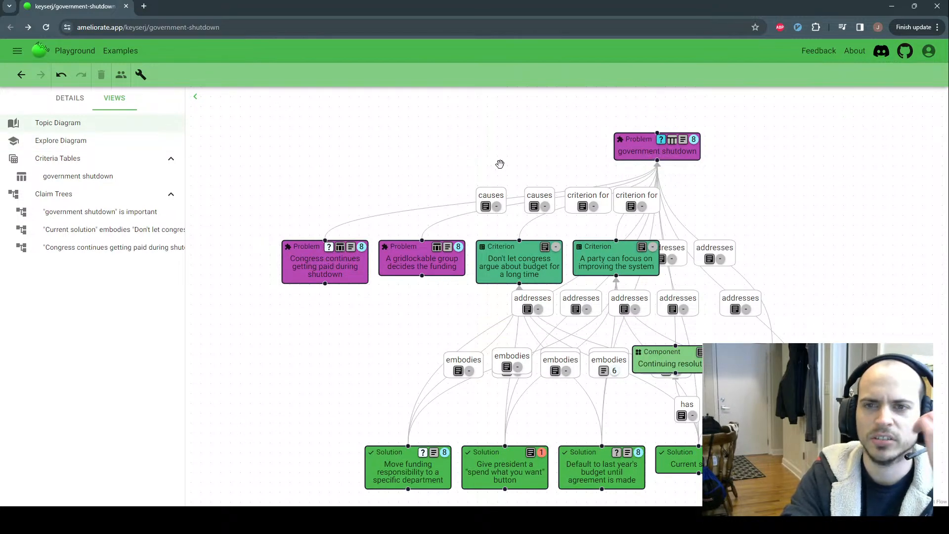
mouse_move(670, 154)
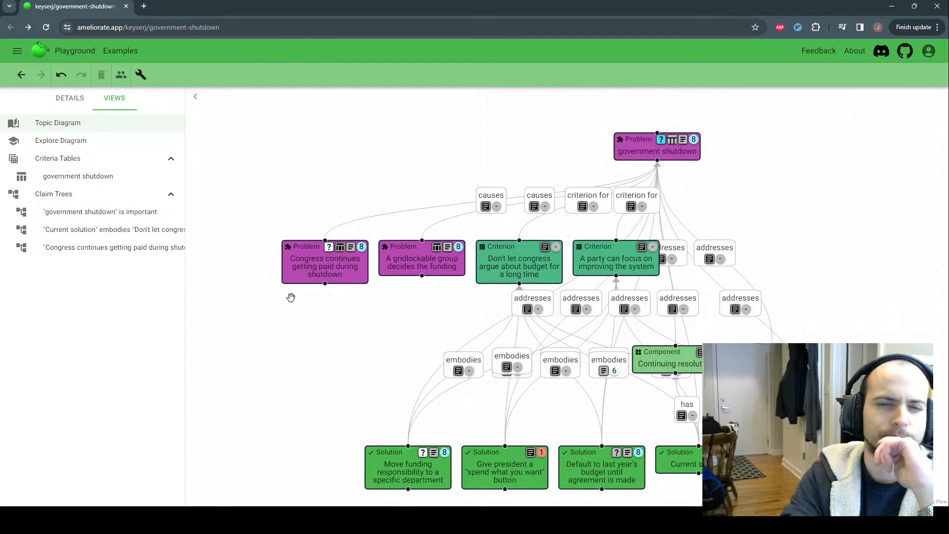
click(318, 268)
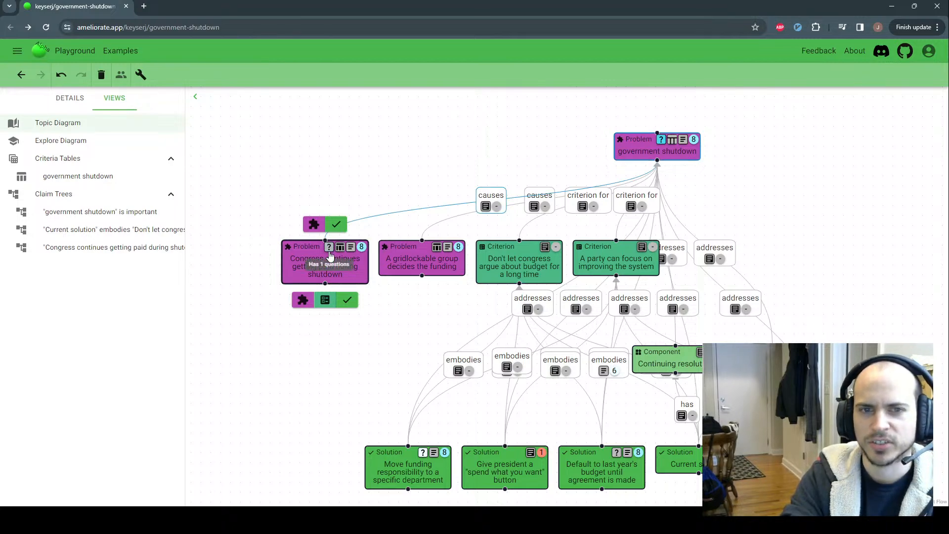
click(375, 302)
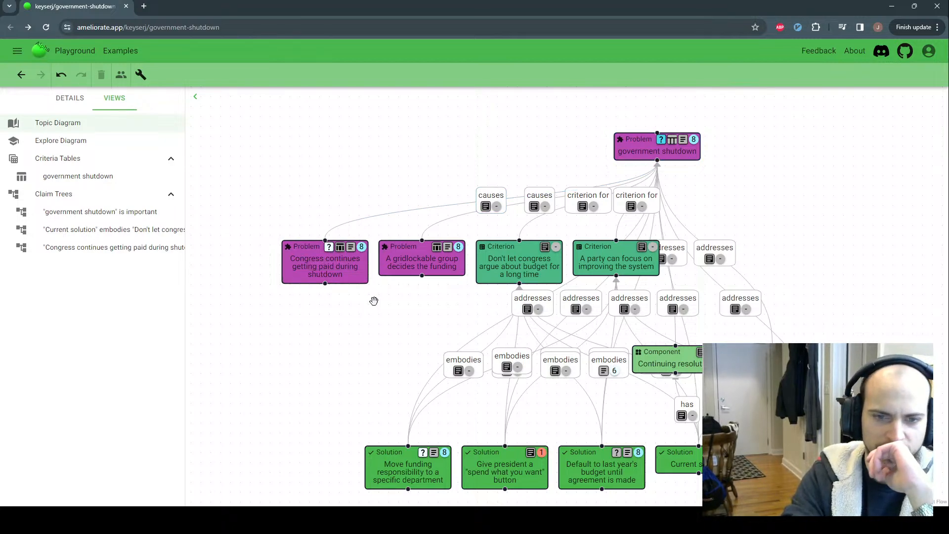
drag(388, 303, 368, 301)
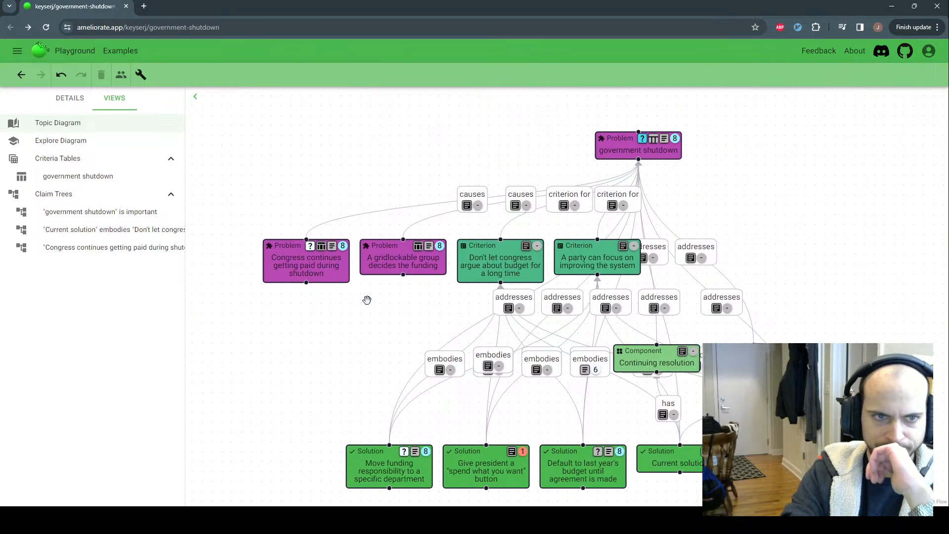
click(66, 101)
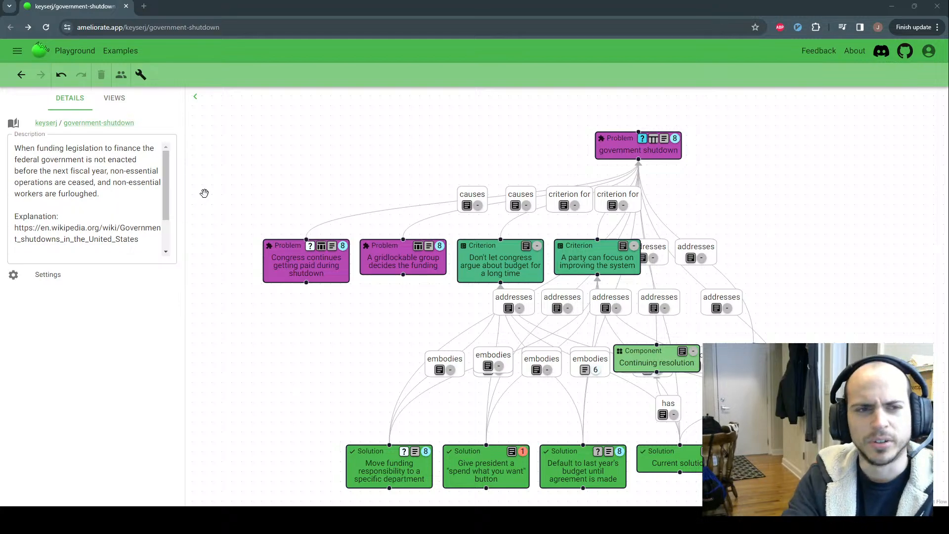
click(114, 99)
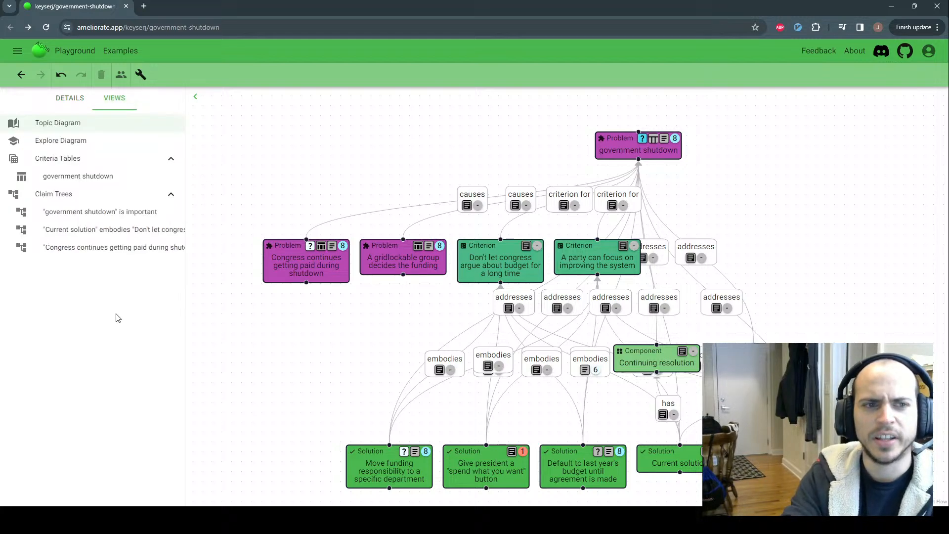
click(74, 101)
click(115, 99)
click(277, 262)
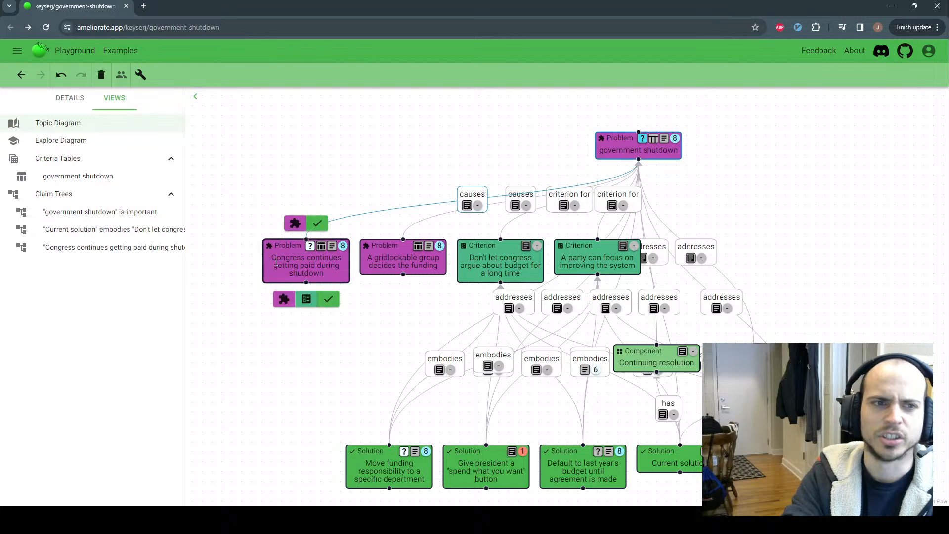
click(63, 99)
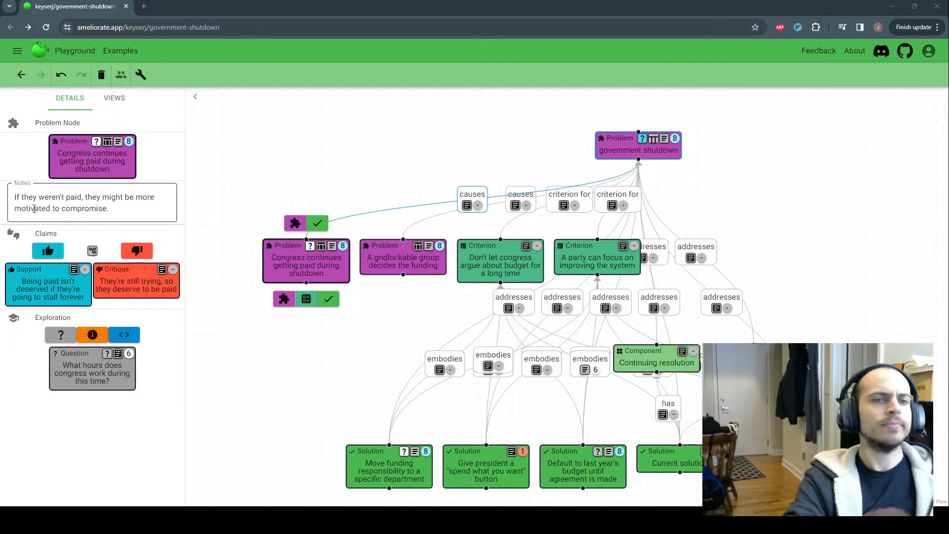
click(210, 196)
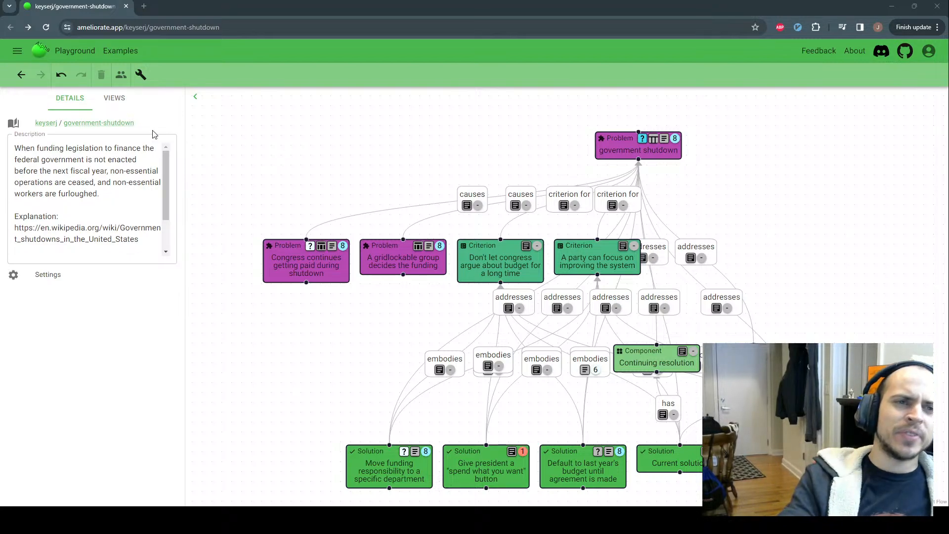
Switch between the views list and topic details, then select and deselect the Congress problem
click(107, 101)
click(59, 99)
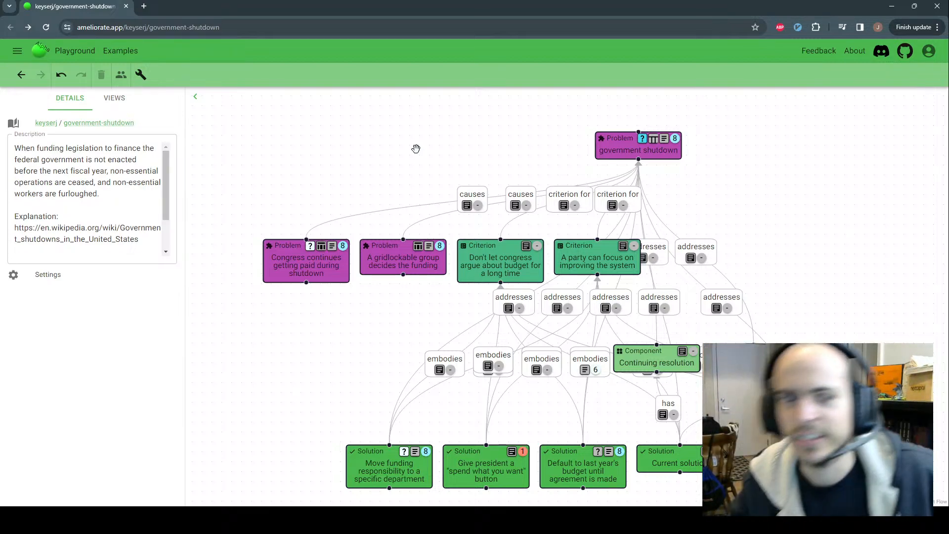
click(112, 97)
click(64, 101)
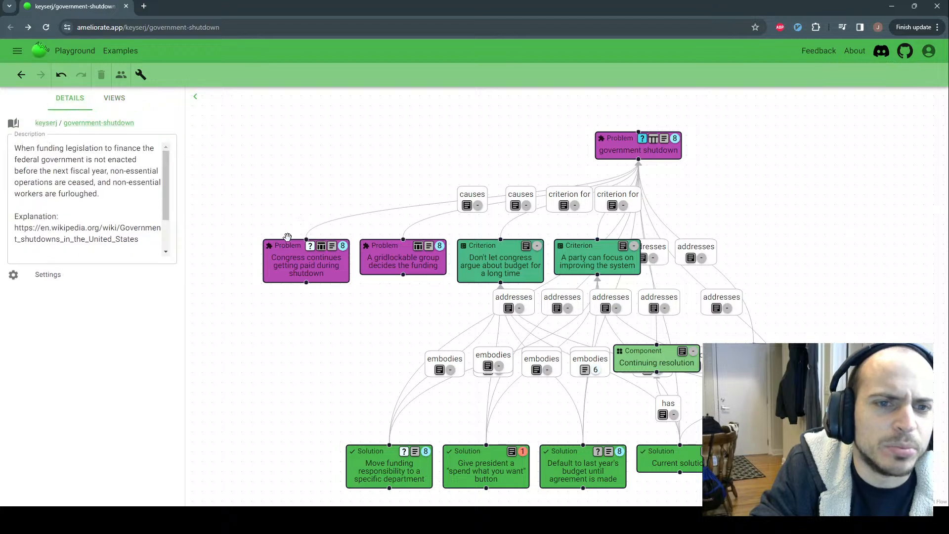
click(287, 247)
click(259, 170)
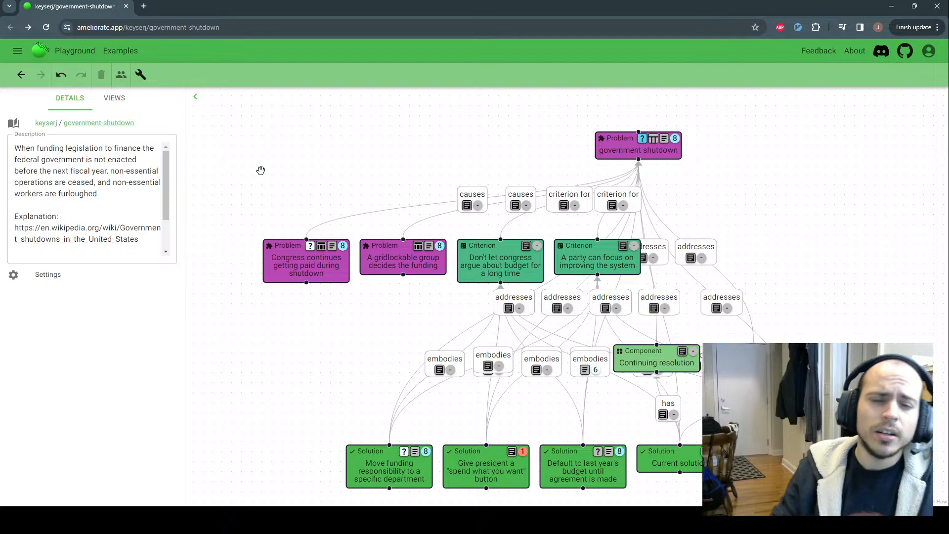
Turn on unrestricted node editing from the More Actions drawer
click(139, 75)
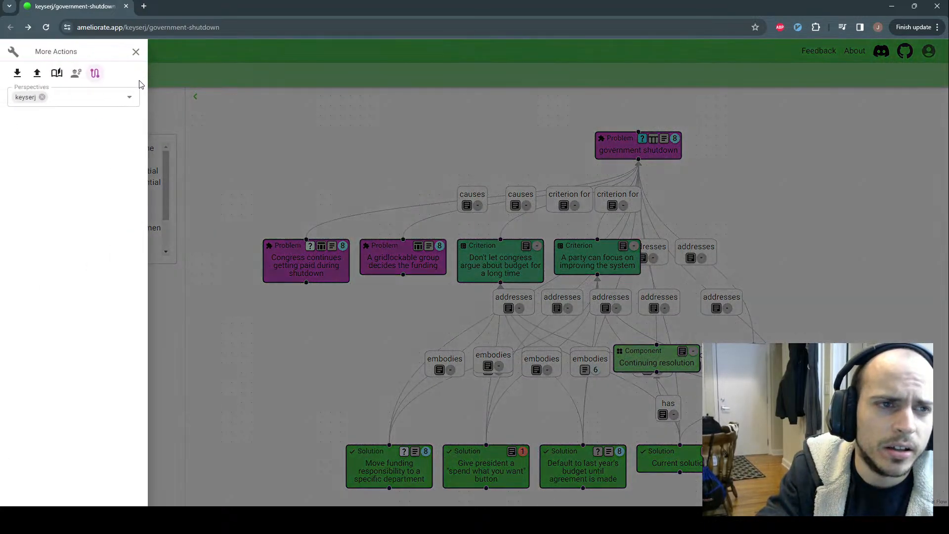
click(78, 76)
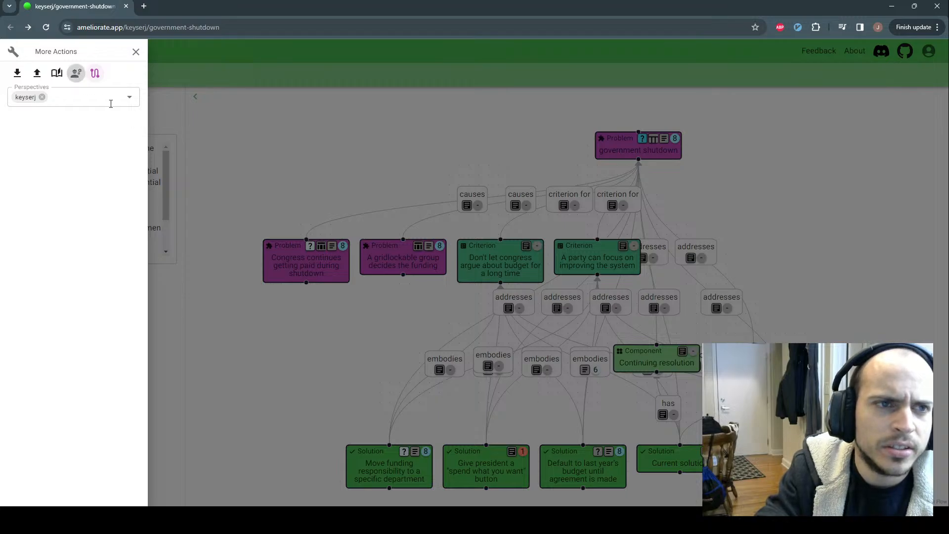
click(212, 86)
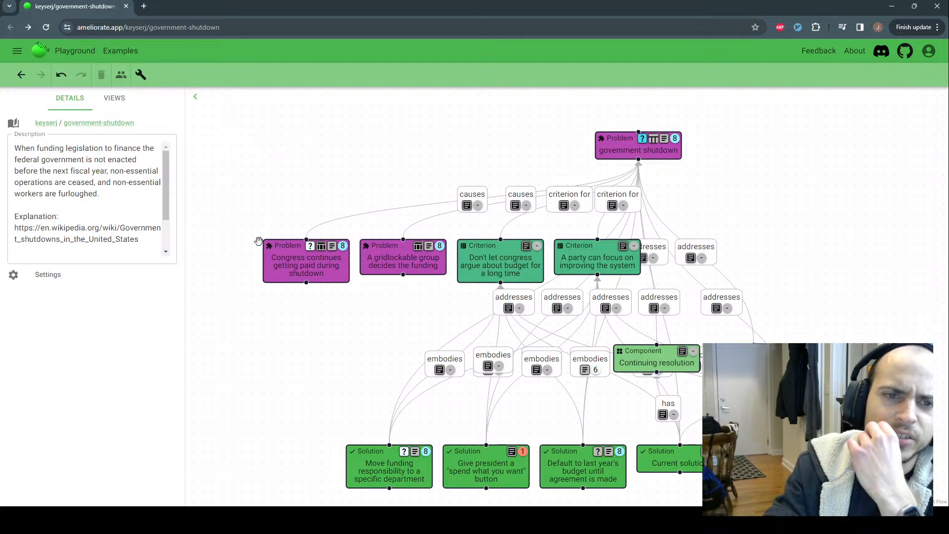
Select the 'Congress continues getting paid during shutdown' problem and move the diagram higher
mouse_move(290, 259)
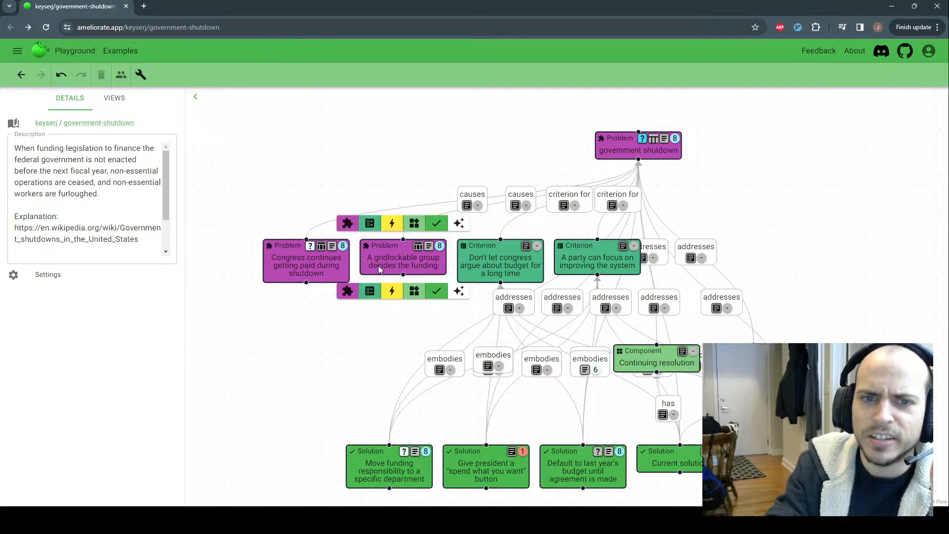
mouse_move(370, 265)
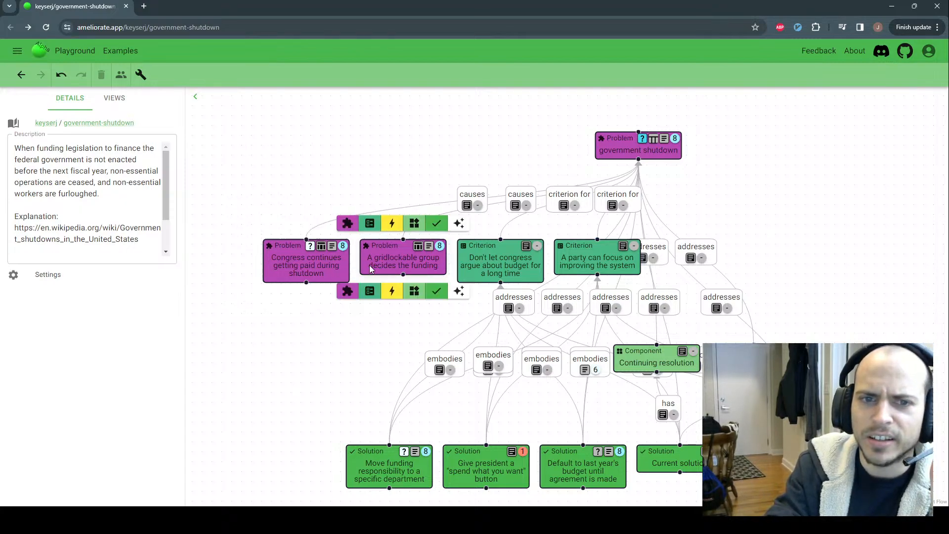
click(330, 265)
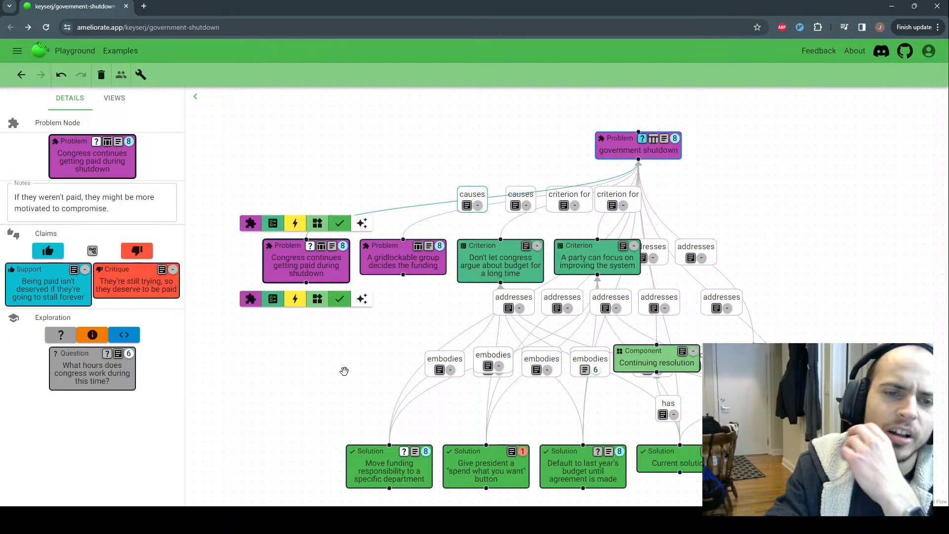
mouse_move(484, 264)
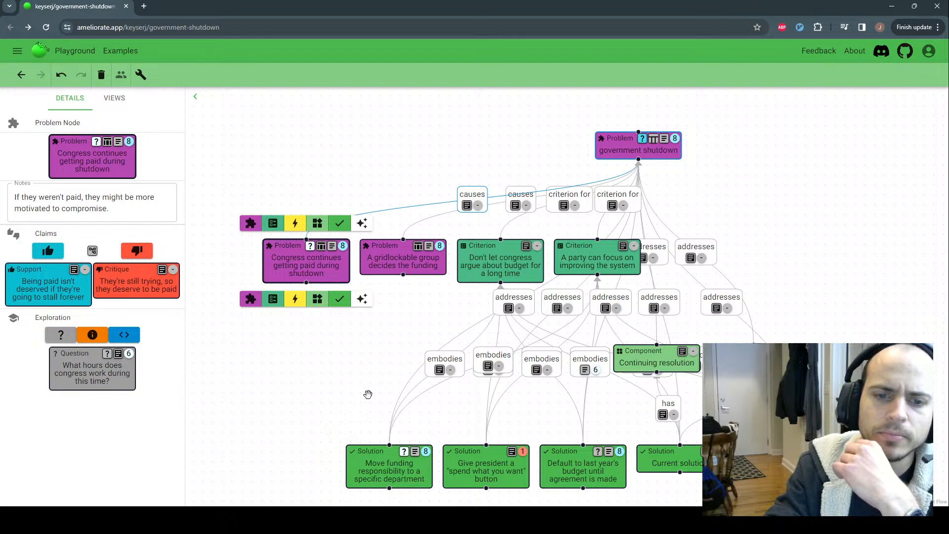
drag(366, 394, 365, 356)
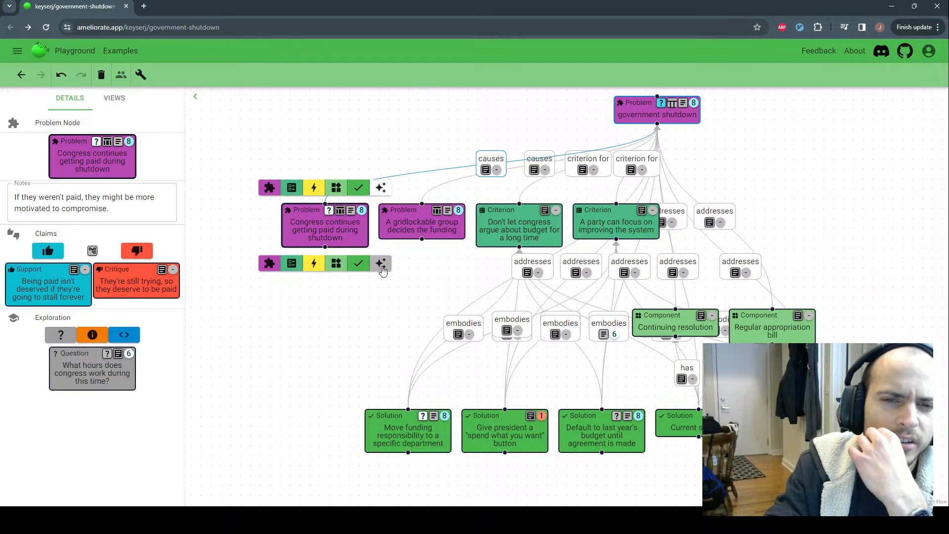
Add a Custom node related to the Congress problem and label its link 'test text'
click(380, 269)
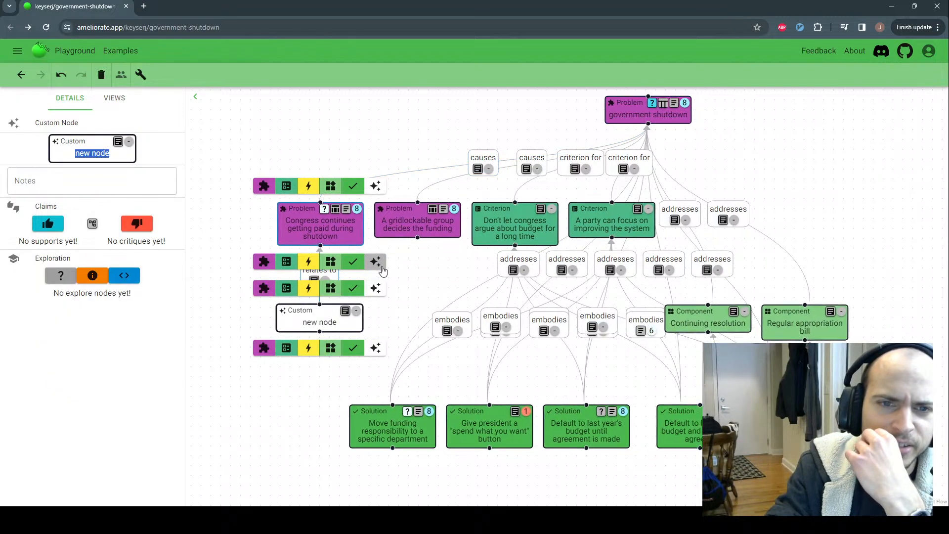
click(367, 316)
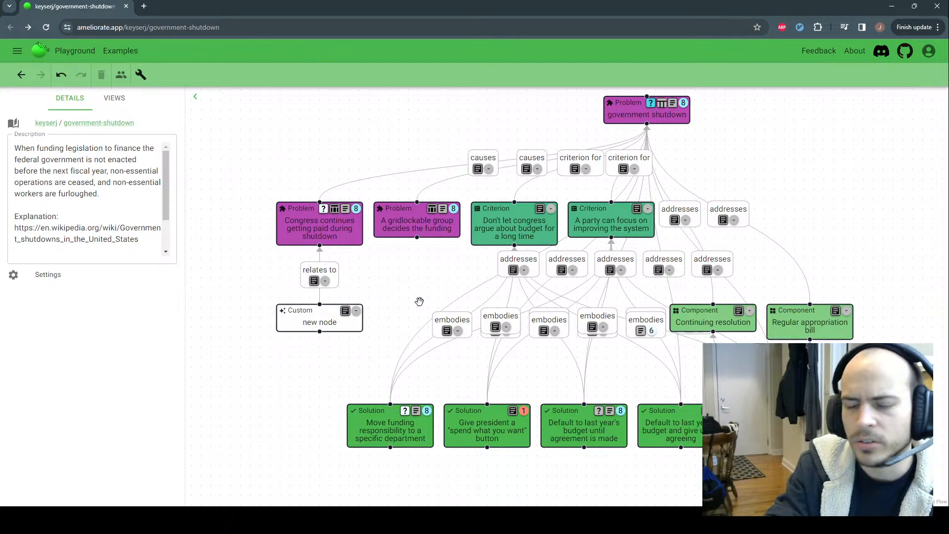
double_click(312, 271)
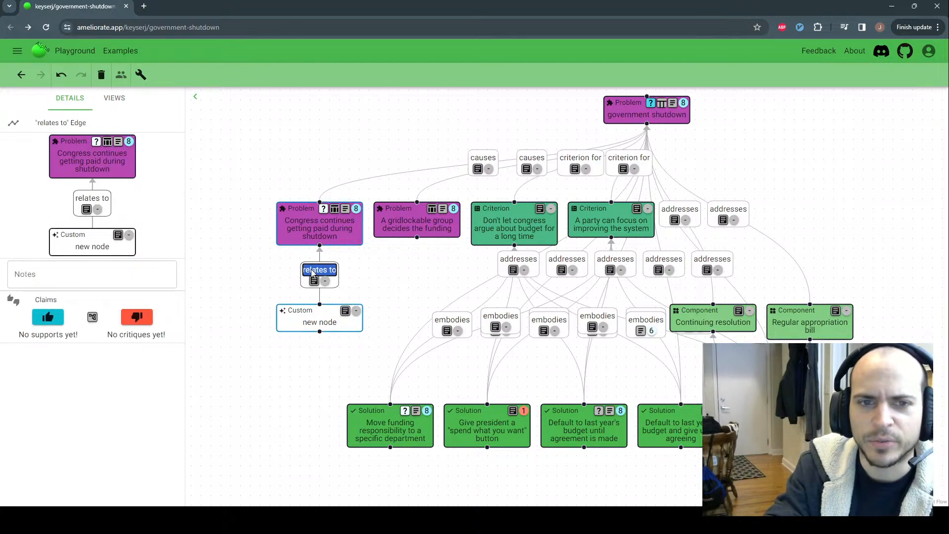
mouse_move(292, 315)
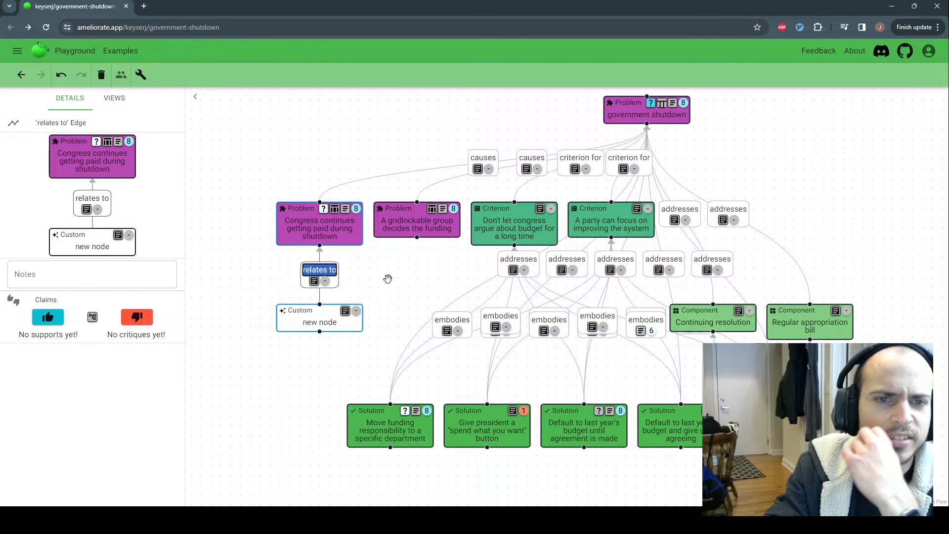
text(test text)
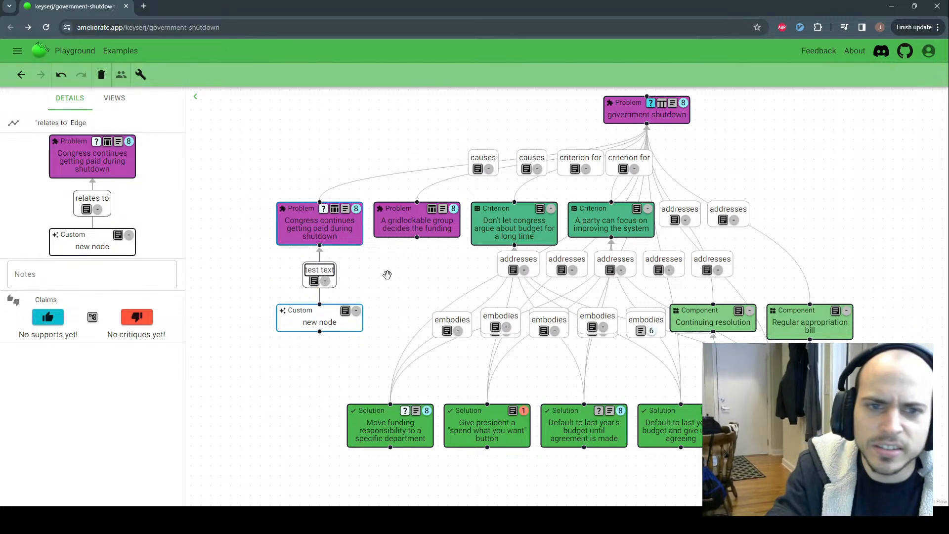
key(Return)
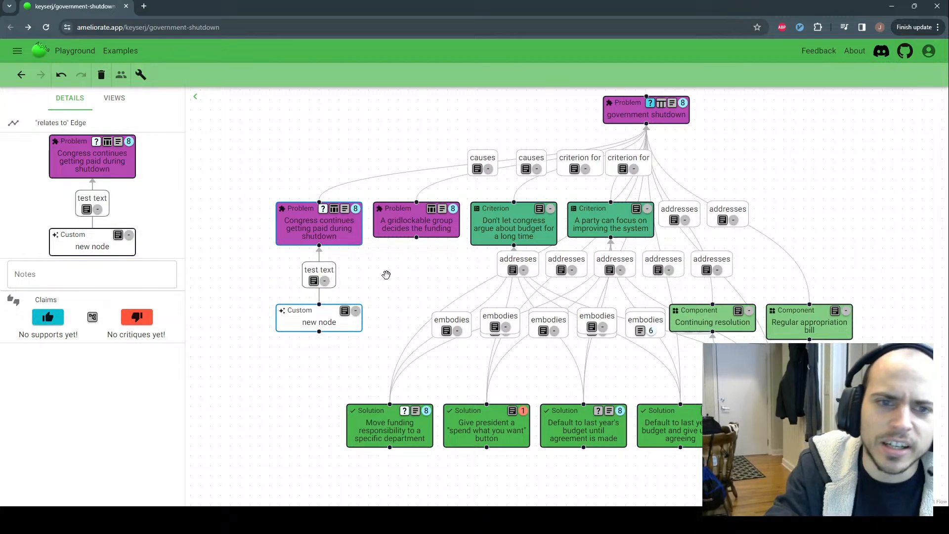
Delete the test Custom node from the diagram
double_click(296, 312)
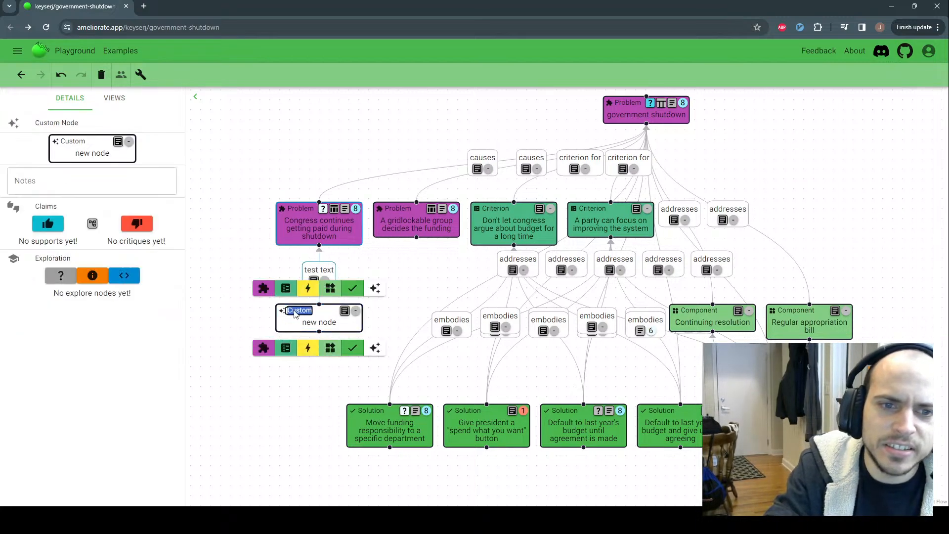
click(399, 277)
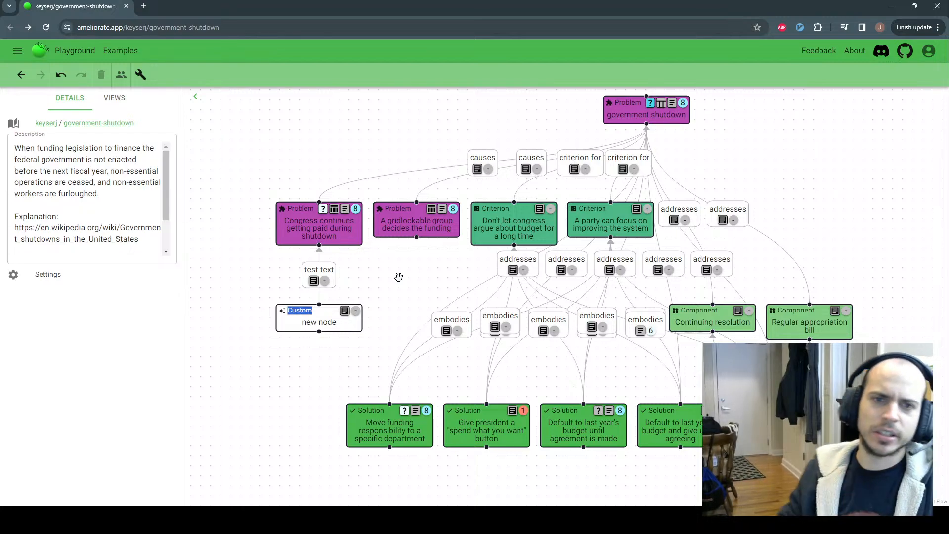
mouse_move(346, 330)
right_click(325, 318)
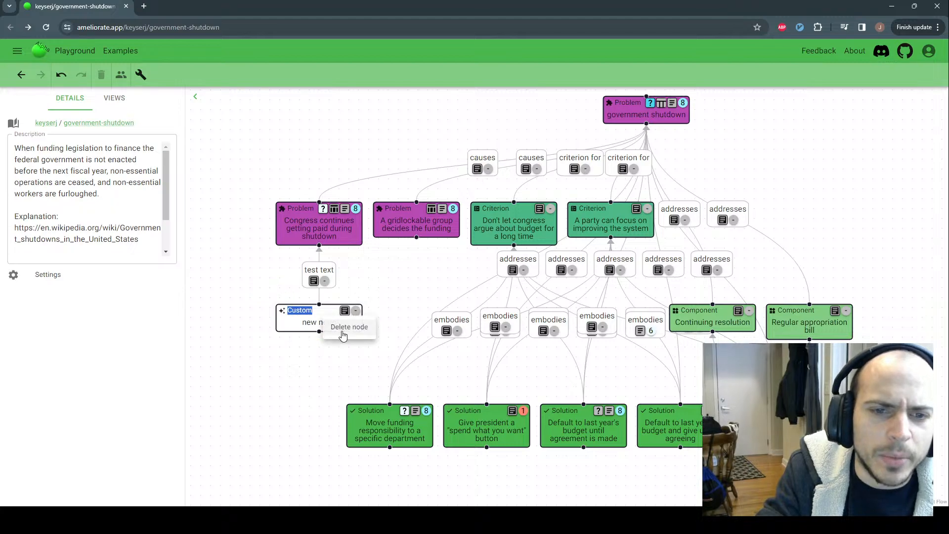
click(343, 330)
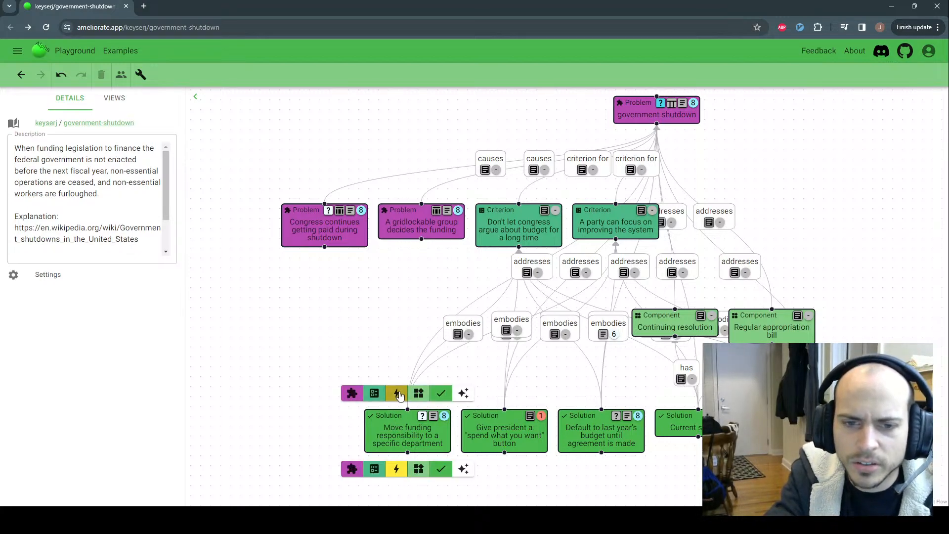
click(141, 74)
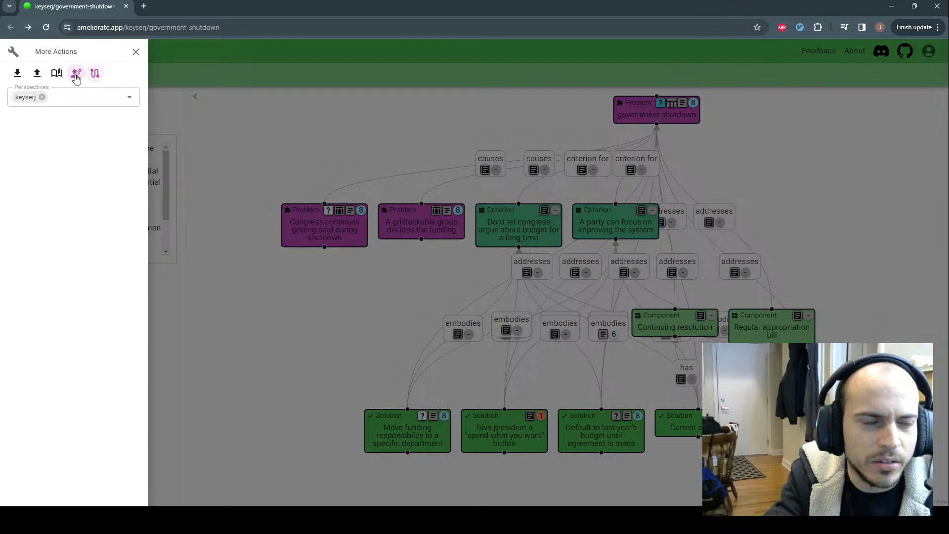
click(229, 114)
mouse_move(409, 393)
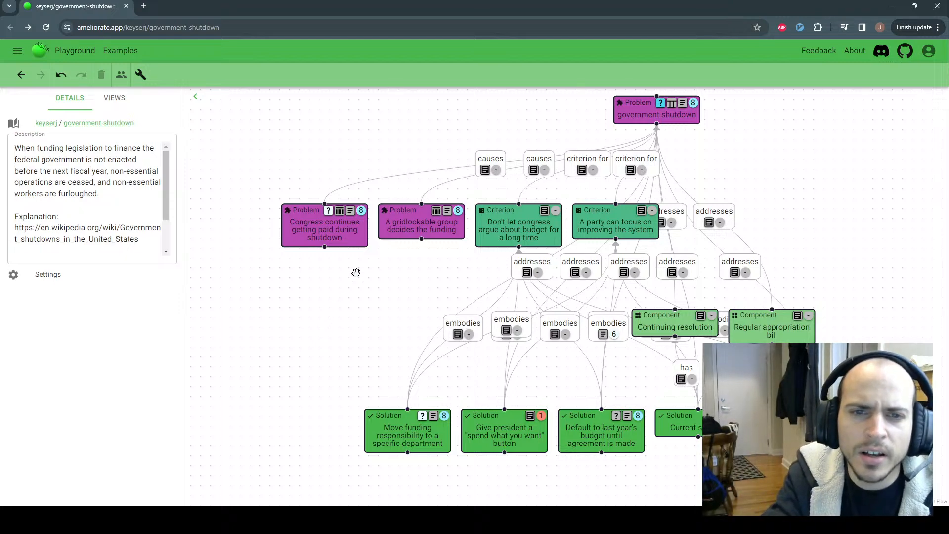
mouse_move(409, 233)
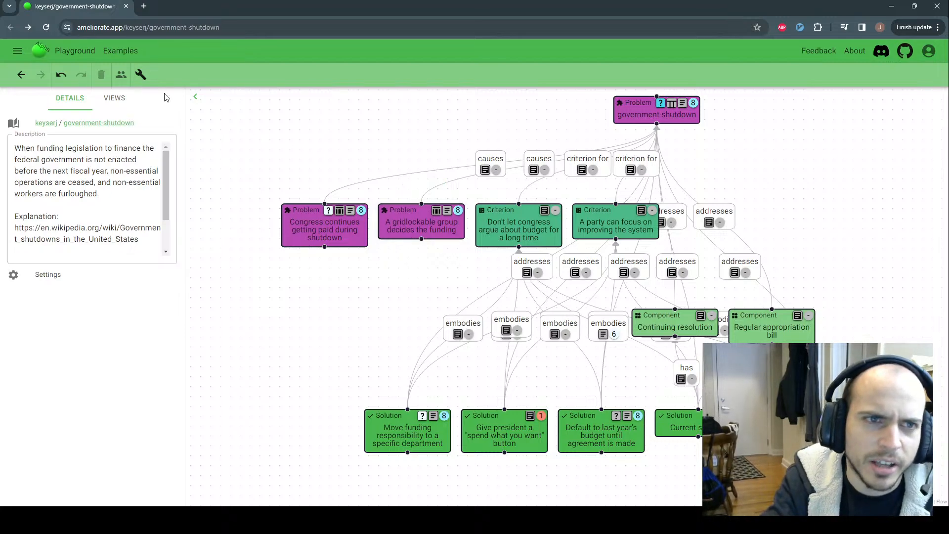
click(141, 75)
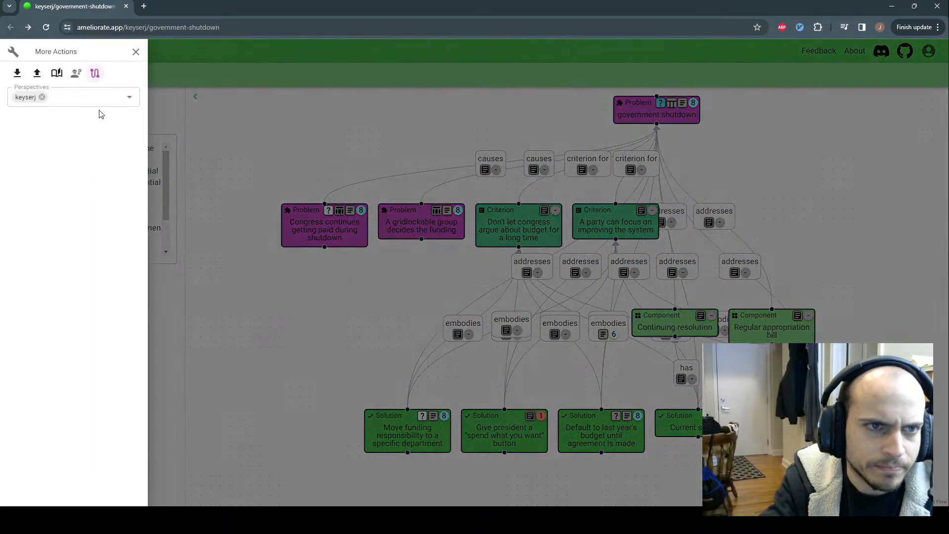
click(334, 110)
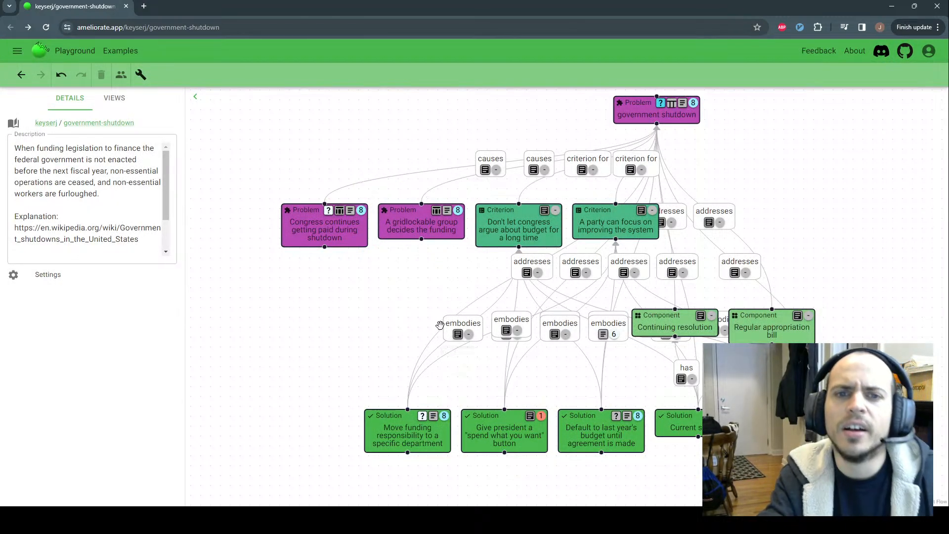
drag(417, 292, 409, 299)
click(420, 233)
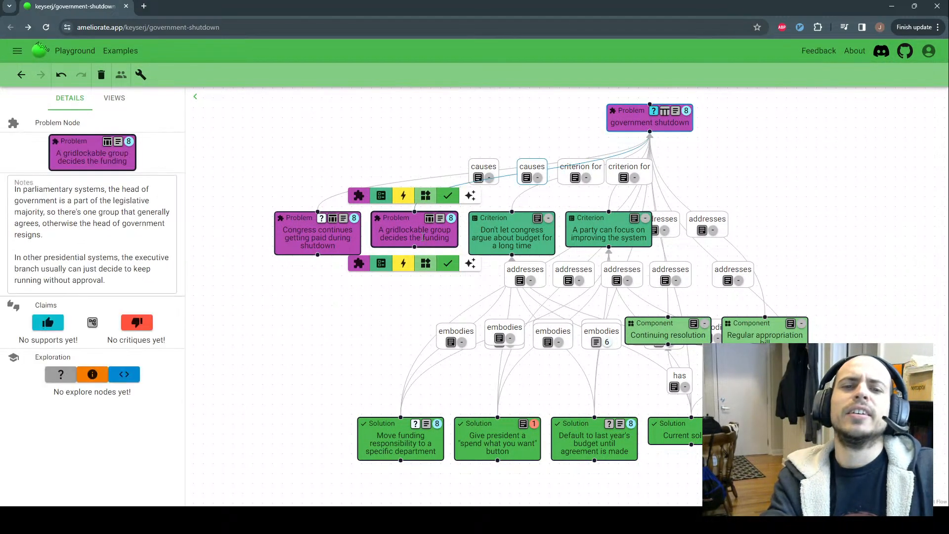
click(394, 295)
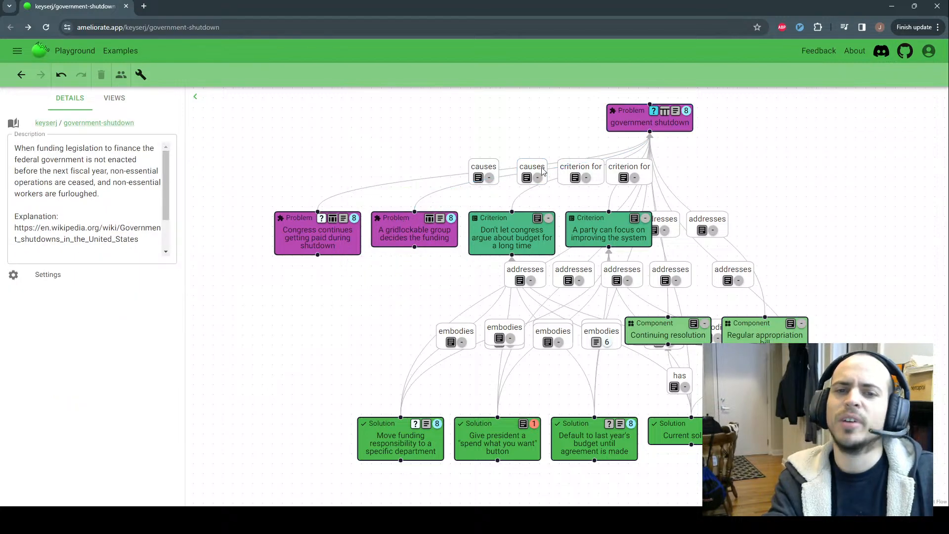
mouse_move(635, 127)
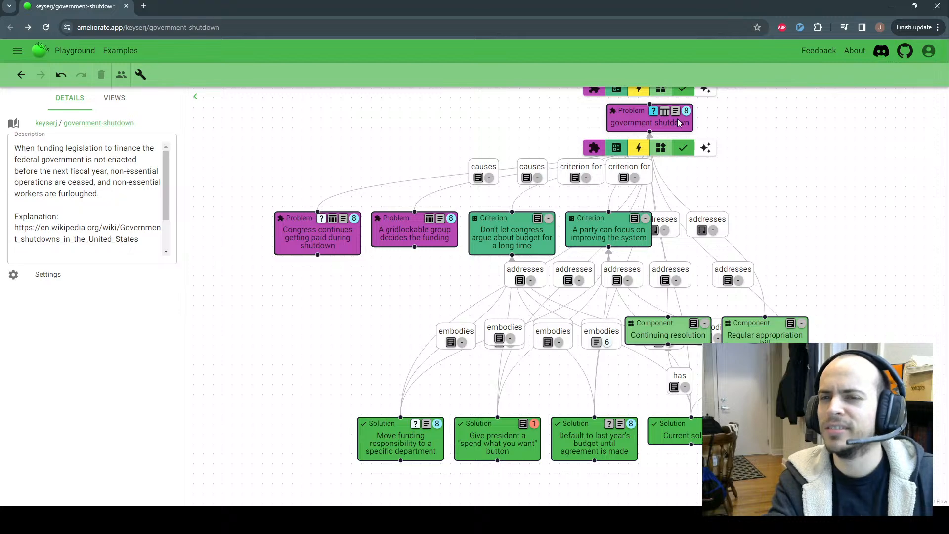
drag(744, 137, 744, 130)
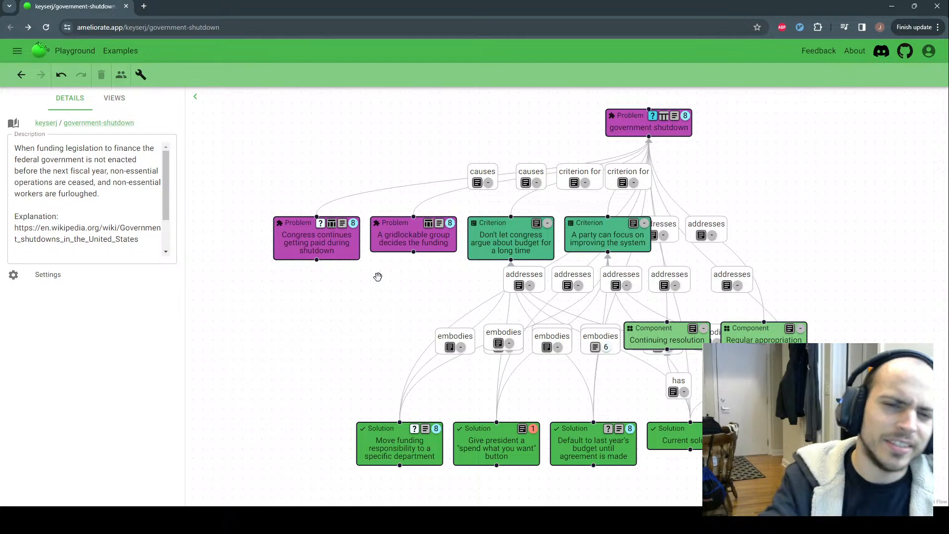
mouse_move(400, 245)
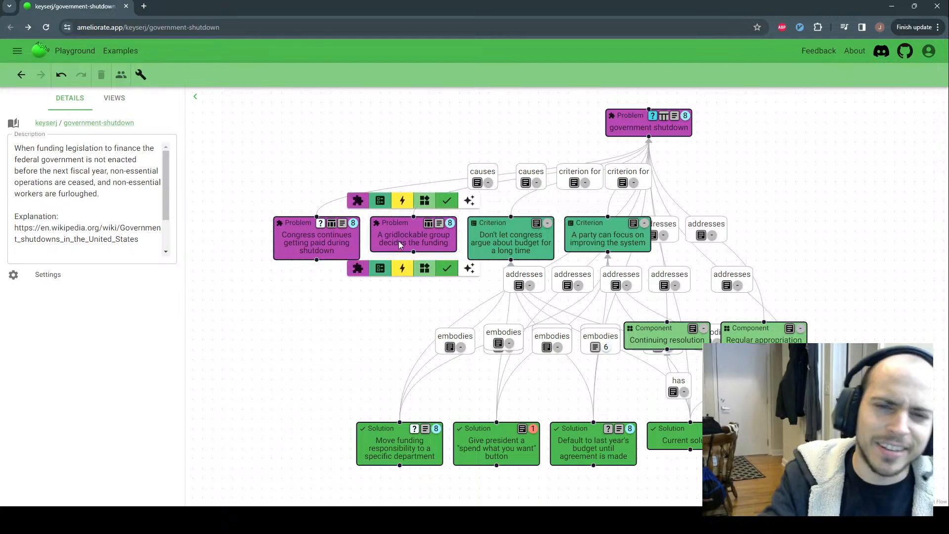
Add a node under the gridlockable-group problem, retype it as Detriment, and label it 'Decisions take longer'
click(469, 268)
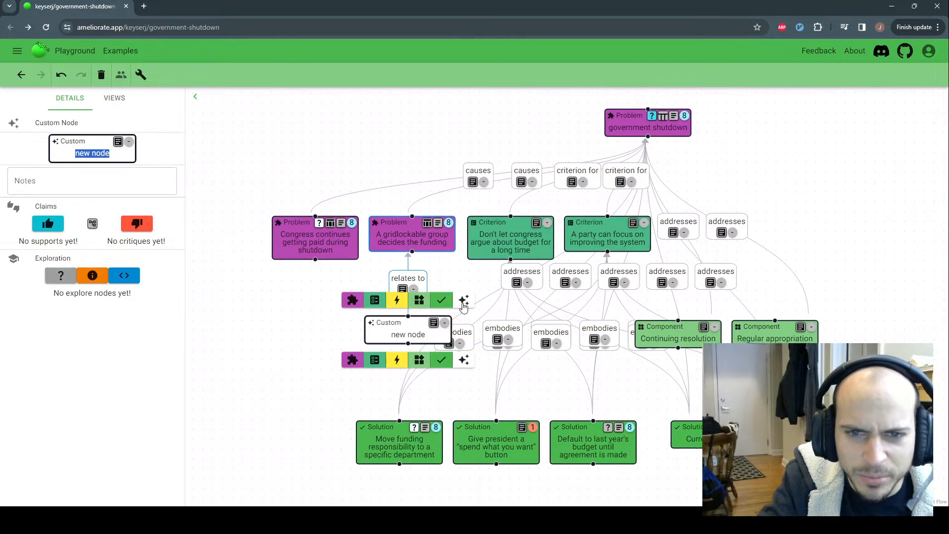
double_click(389, 323)
text(Det)
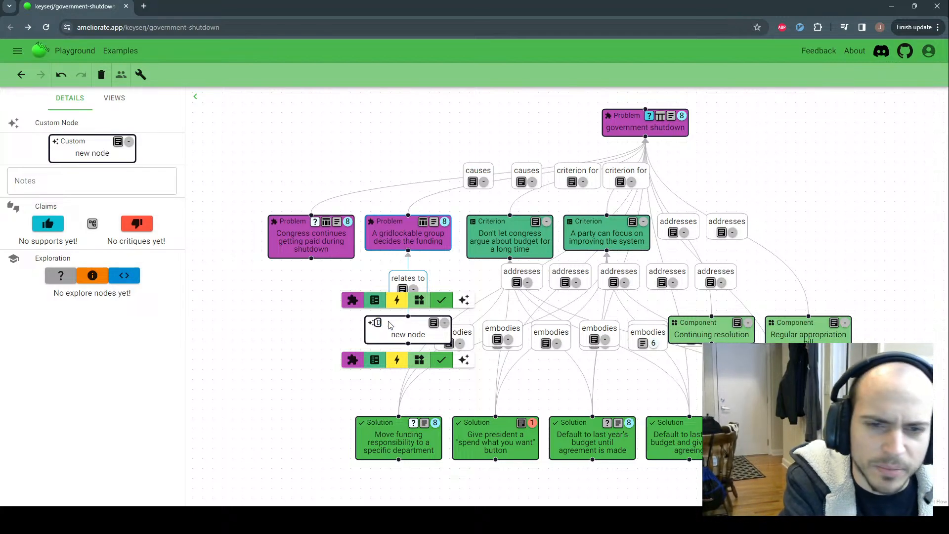
text(riment)
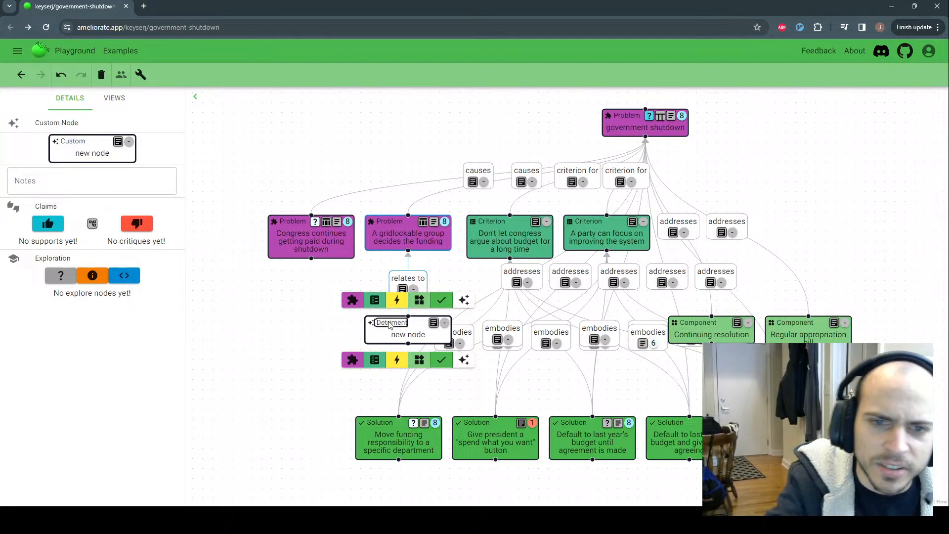
triple_click(427, 336)
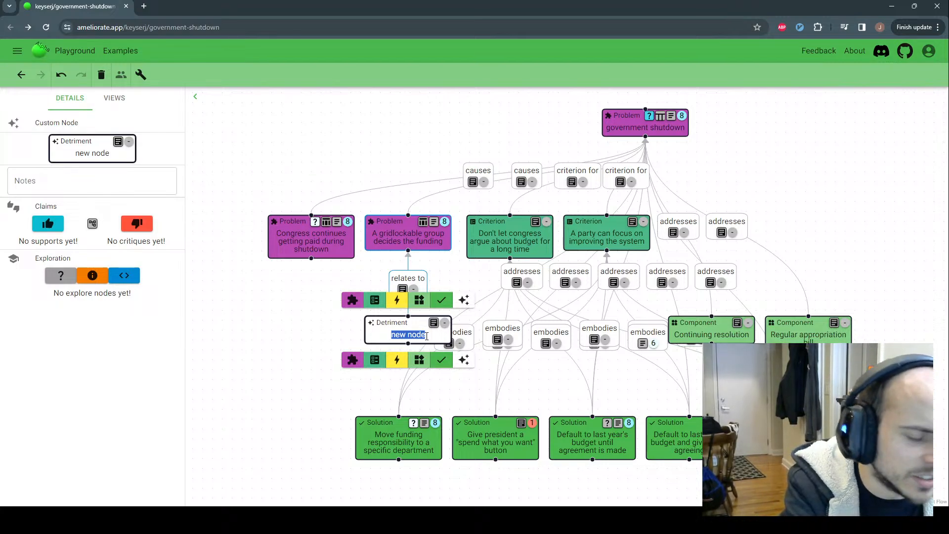
text(Decision)
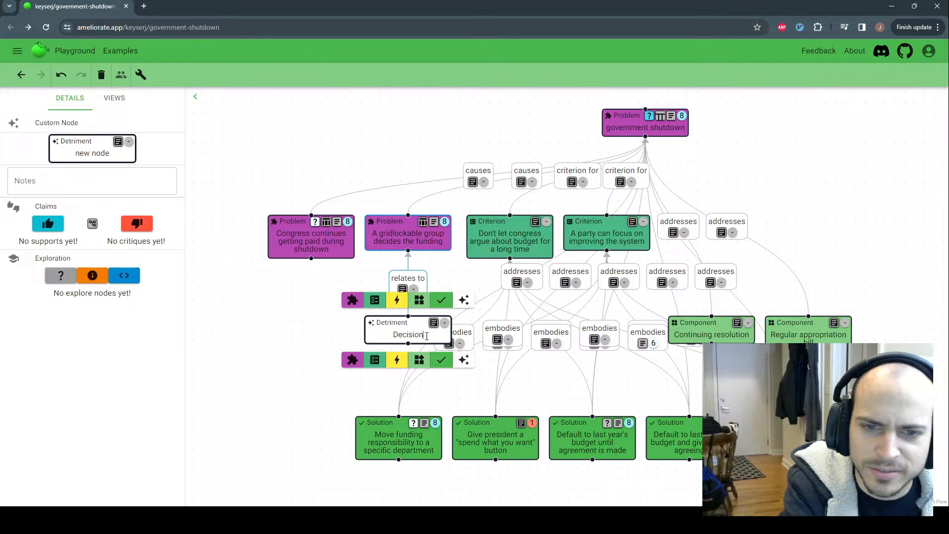
text(s take lo)
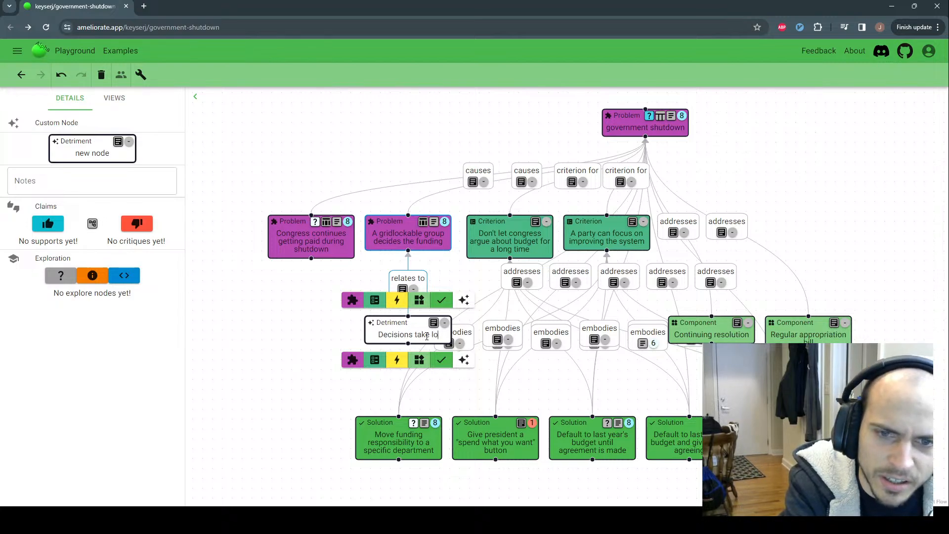
text(nger)
click(345, 313)
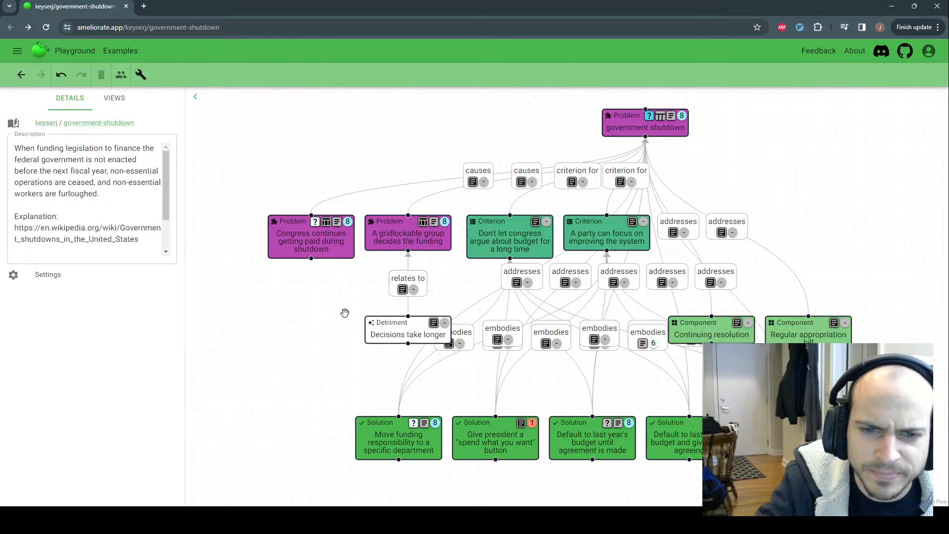
Add a second related node under the gridlockable problem, typed Benefit, reading 'Diversity in ideas brought to the table'
mouse_move(414, 251)
click(463, 267)
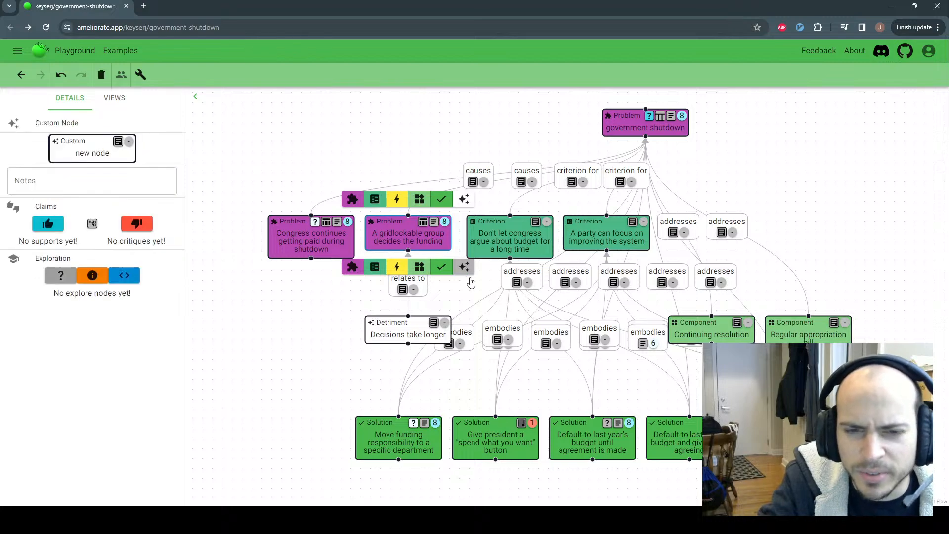
double_click(407, 324)
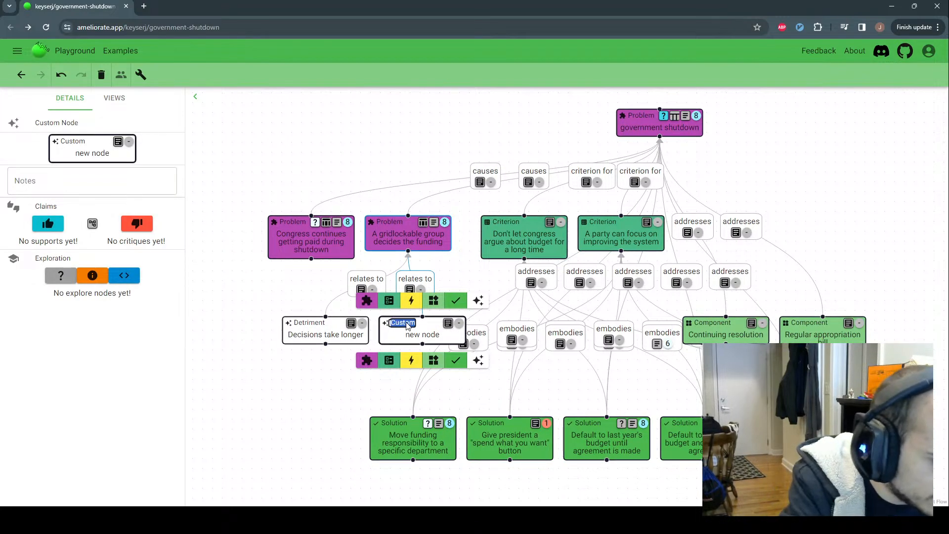
text(Benefit)
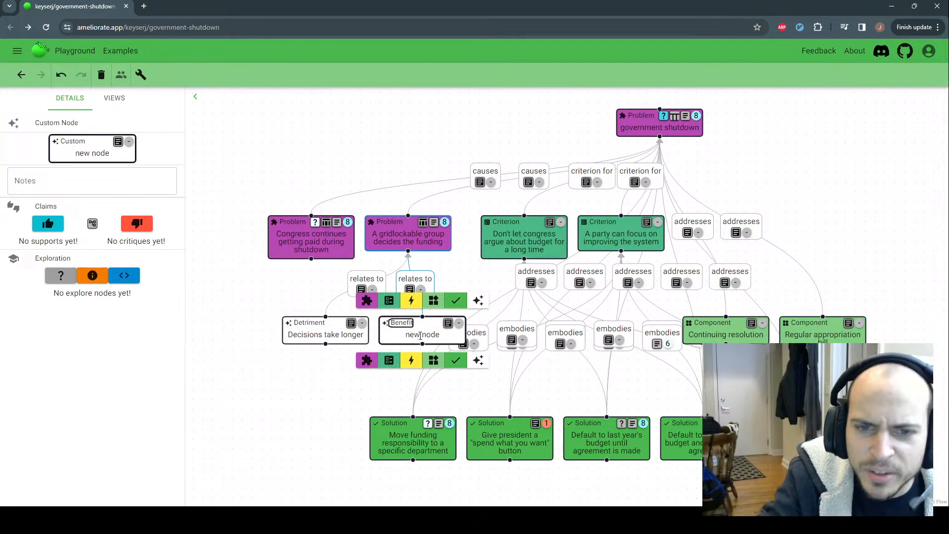
double_click(420, 334)
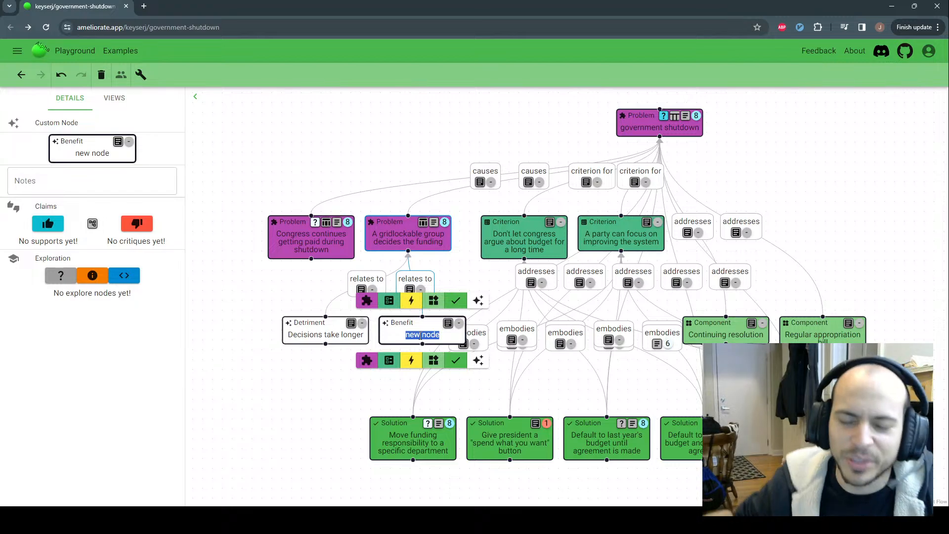
text(Di)
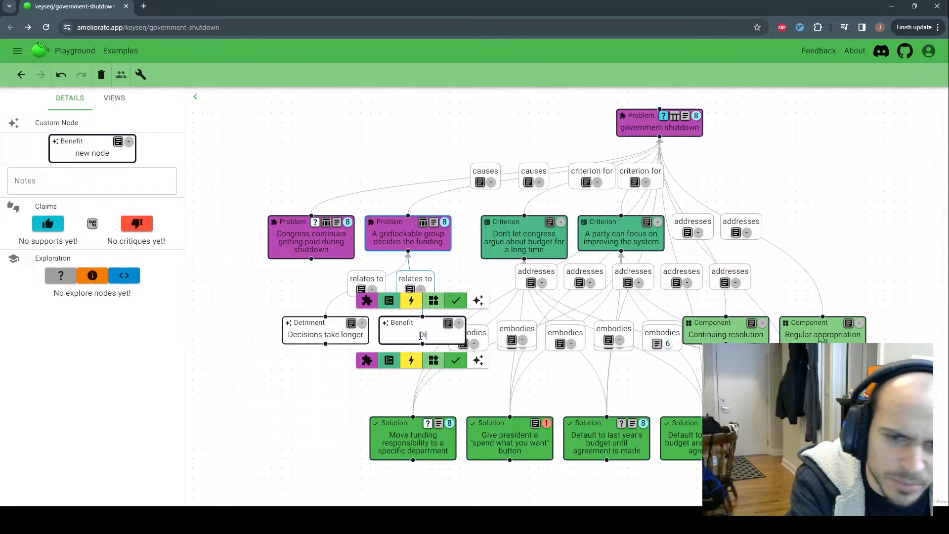
text(versity in )
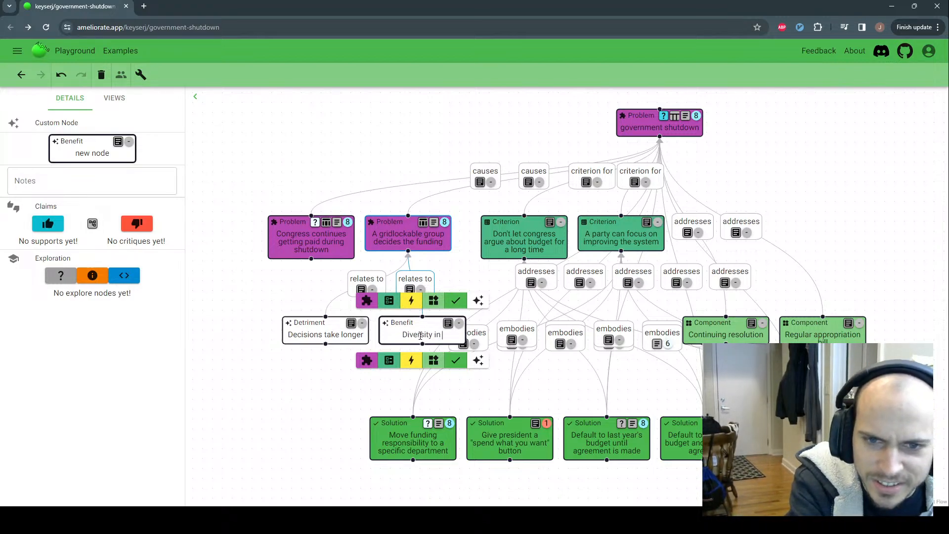
text(ideas brought to the table)
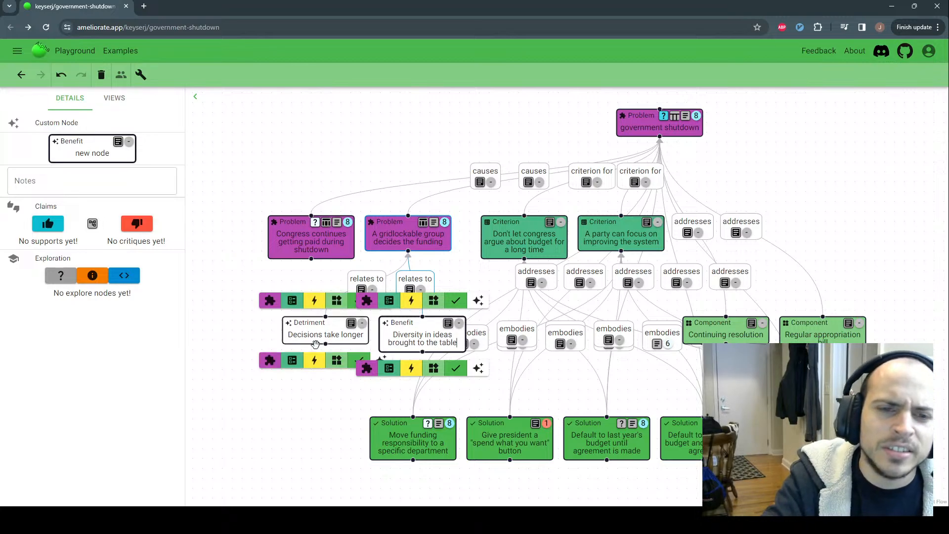
click(266, 343)
click(255, 349)
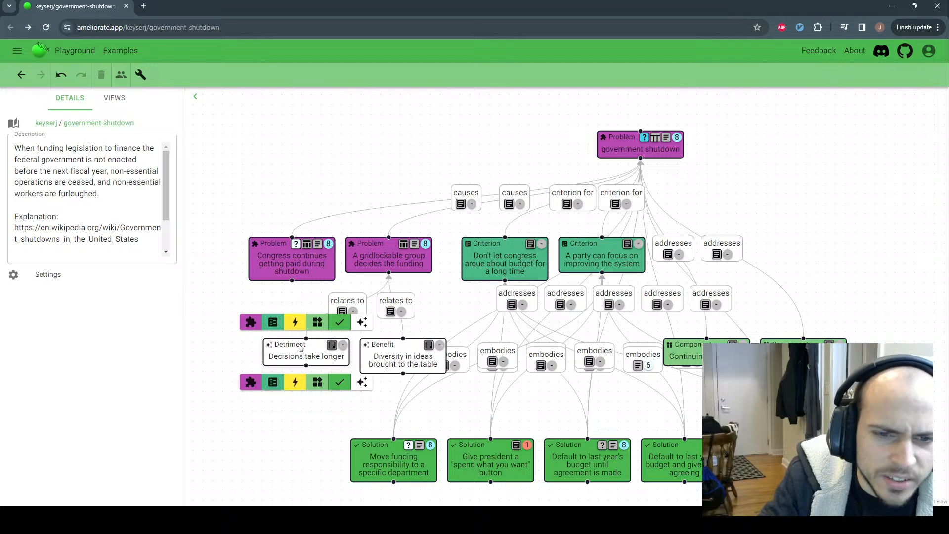
mouse_move(321, 351)
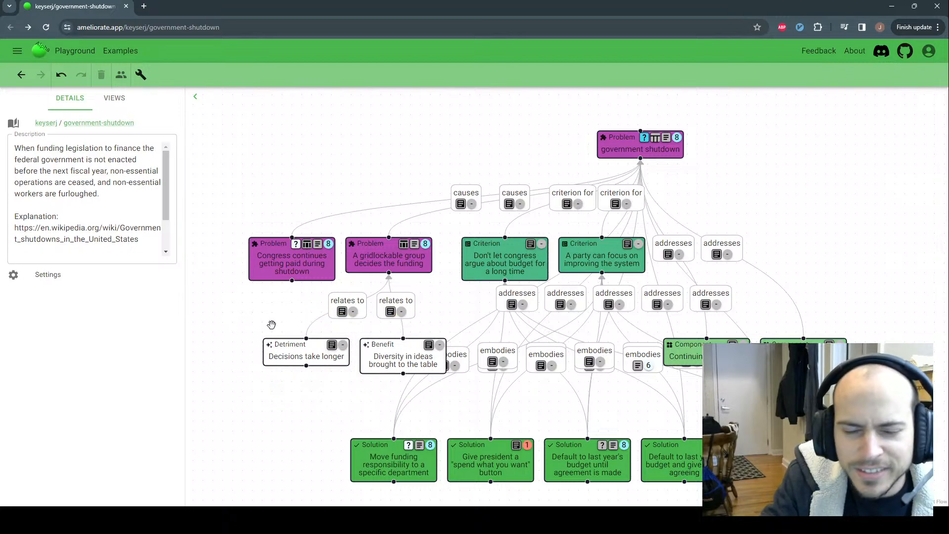
mouse_move(420, 364)
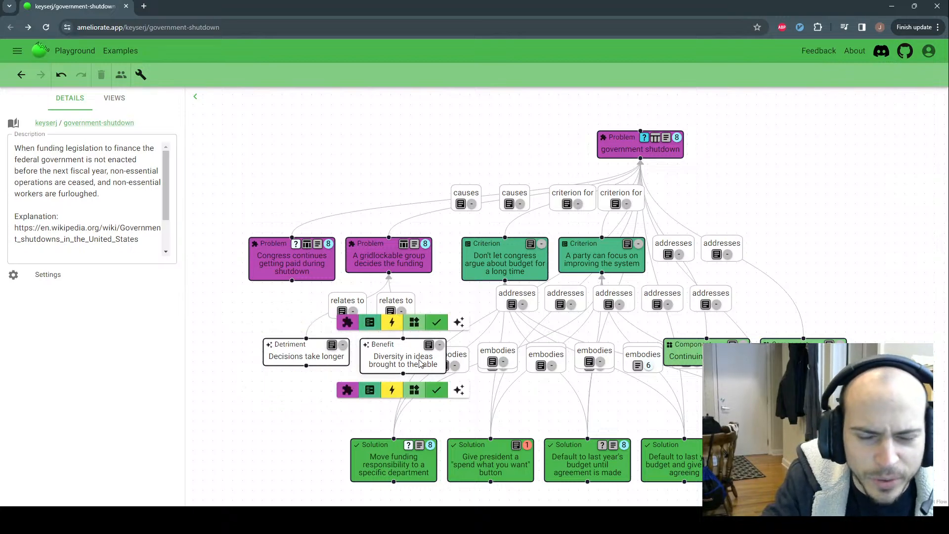
click(141, 74)
click(246, 130)
mouse_move(364, 249)
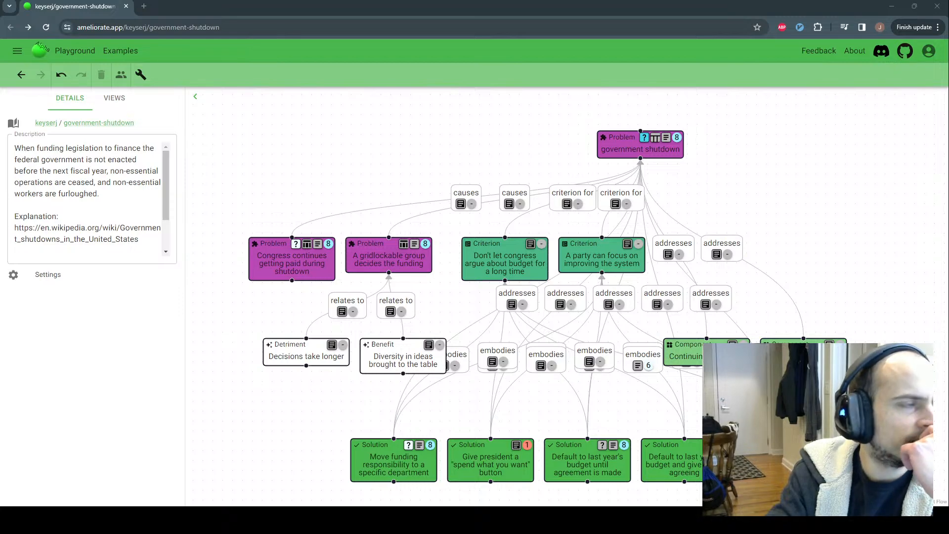
Delete the Detriment node 'Decisions take longer', then the Benefit node 'Diversity in ideas brought to the table'
mouse_move(405, 350)
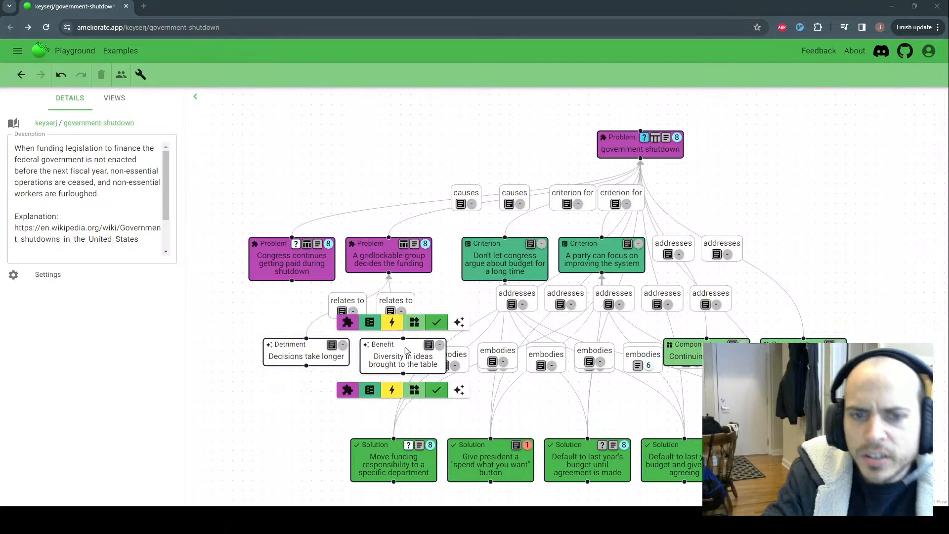
right_click(310, 360)
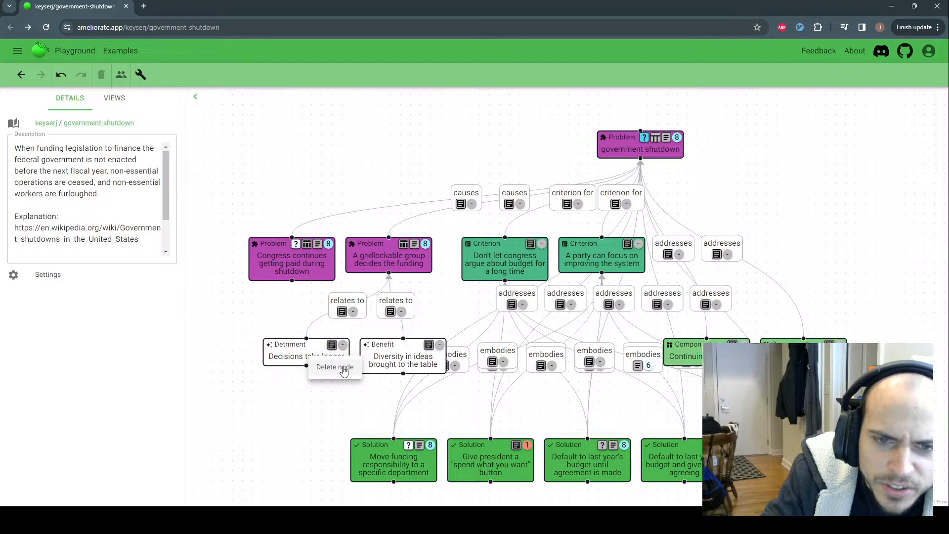
click(345, 367)
right_click(368, 361)
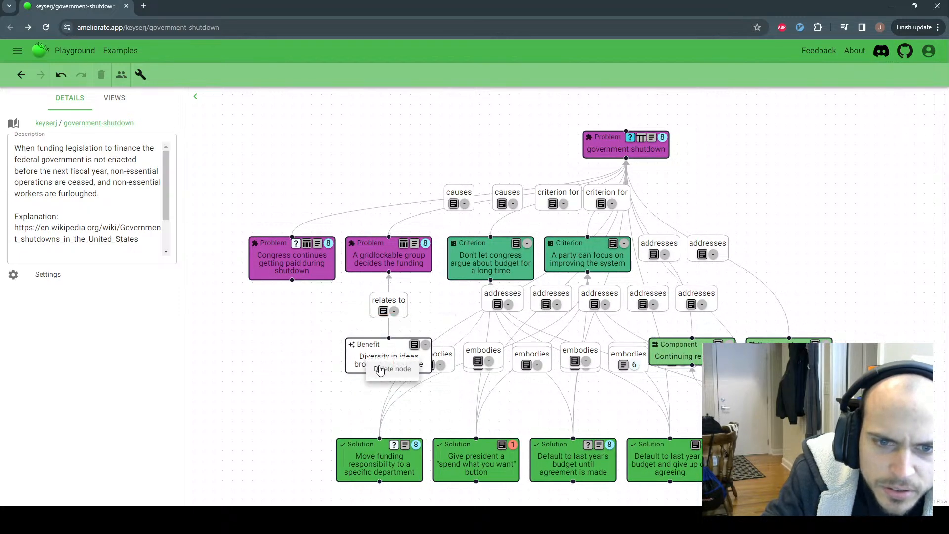
click(378, 370)
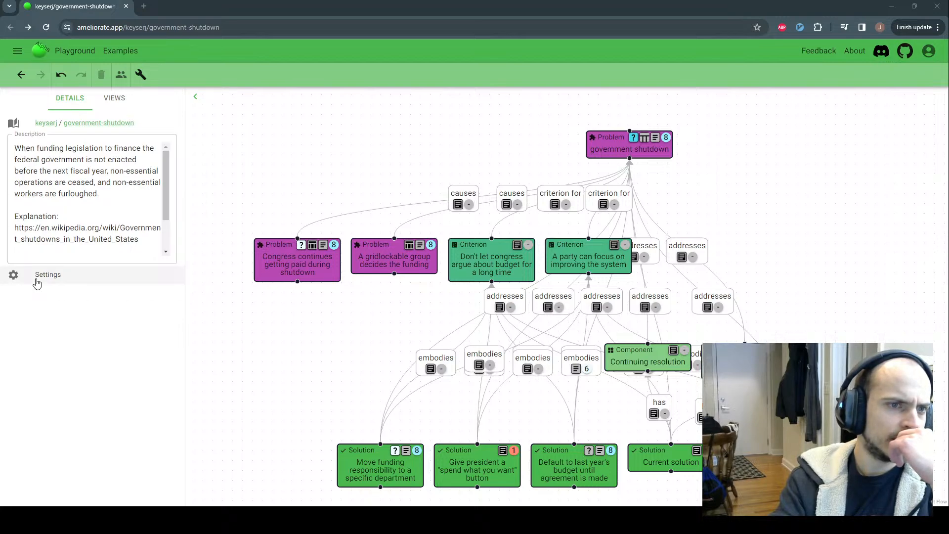
Open the government-shutdown Topic settings page in a new tab and switch to it
middle_click(54, 279)
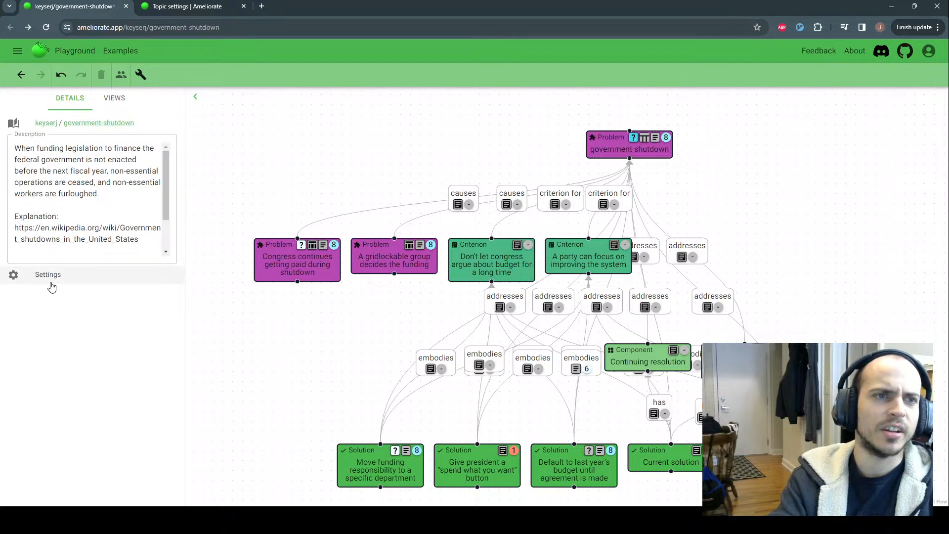
click(187, 5)
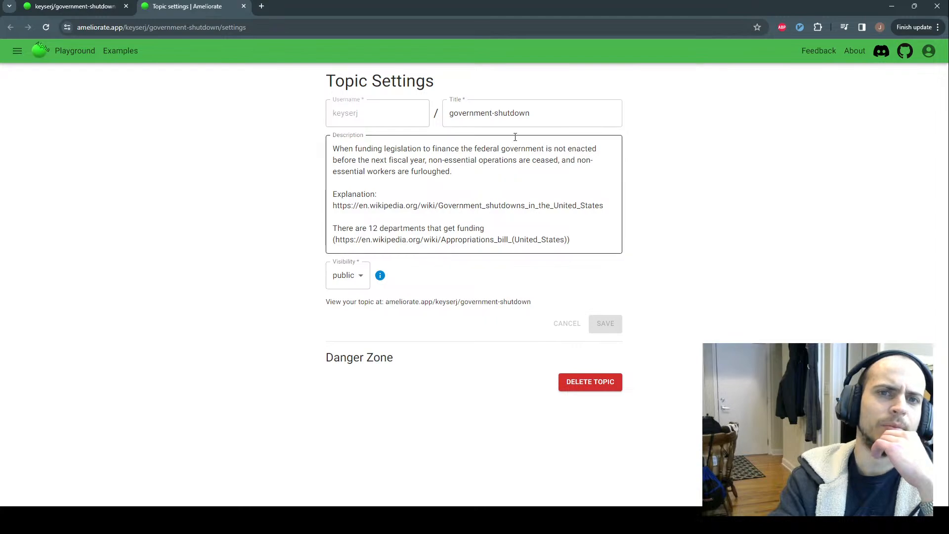
click(548, 114)
click(669, 128)
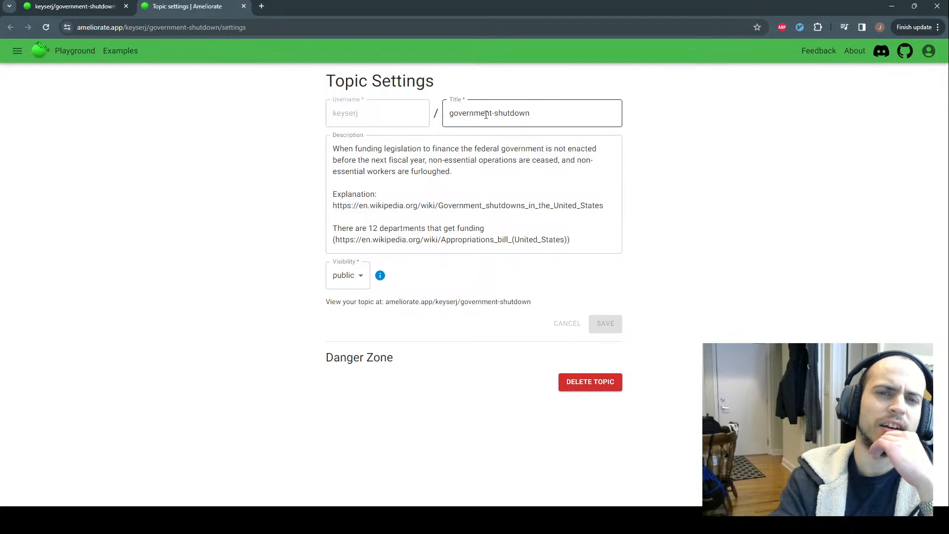
click(553, 111)
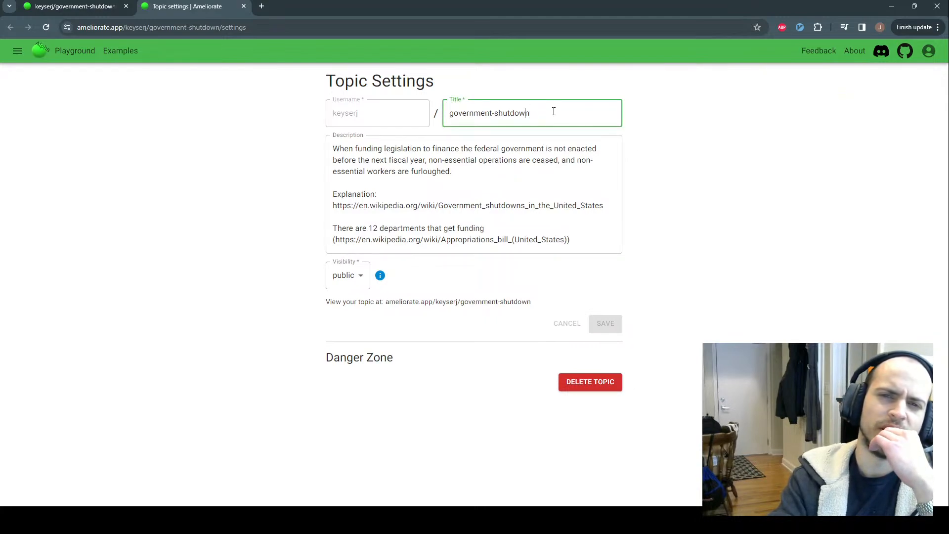
drag(553, 111, 474, 113)
click(562, 114)
click(689, 139)
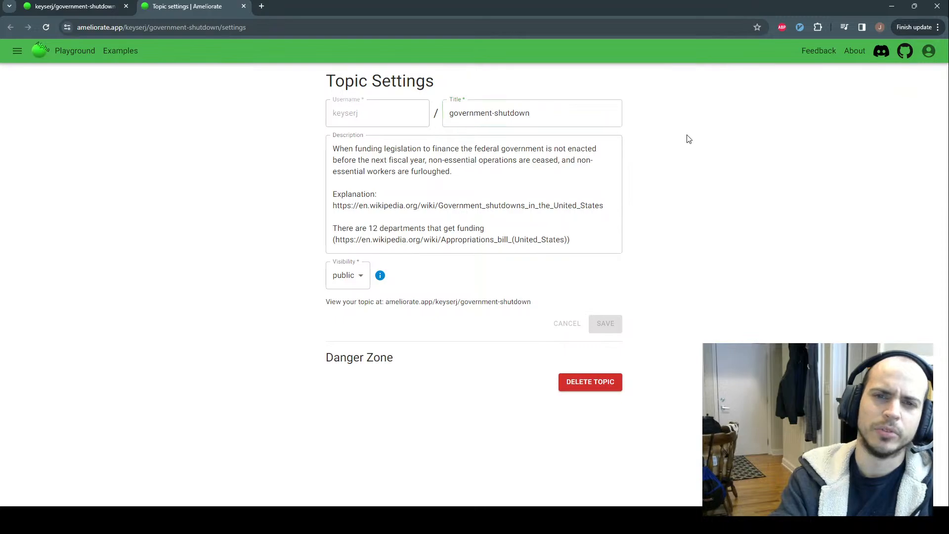
click(344, 270)
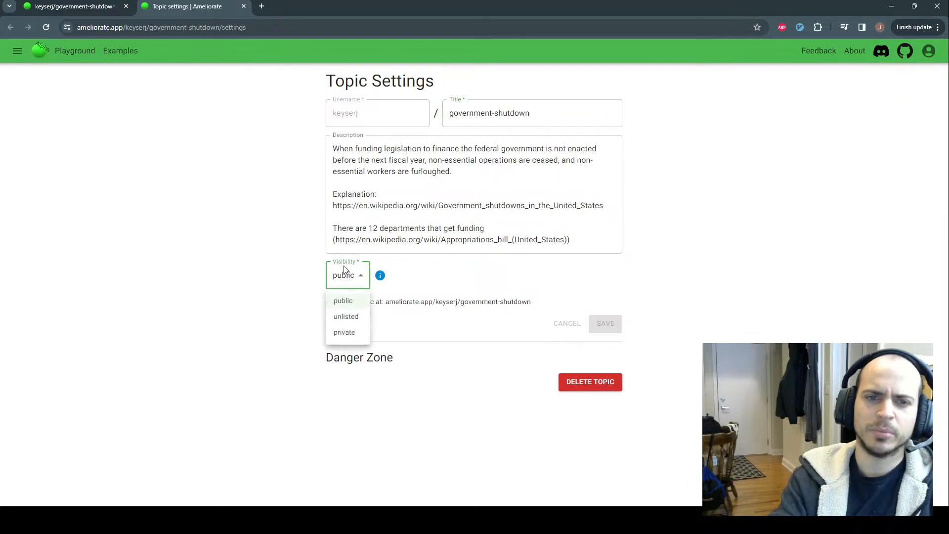
click(329, 277)
click(341, 275)
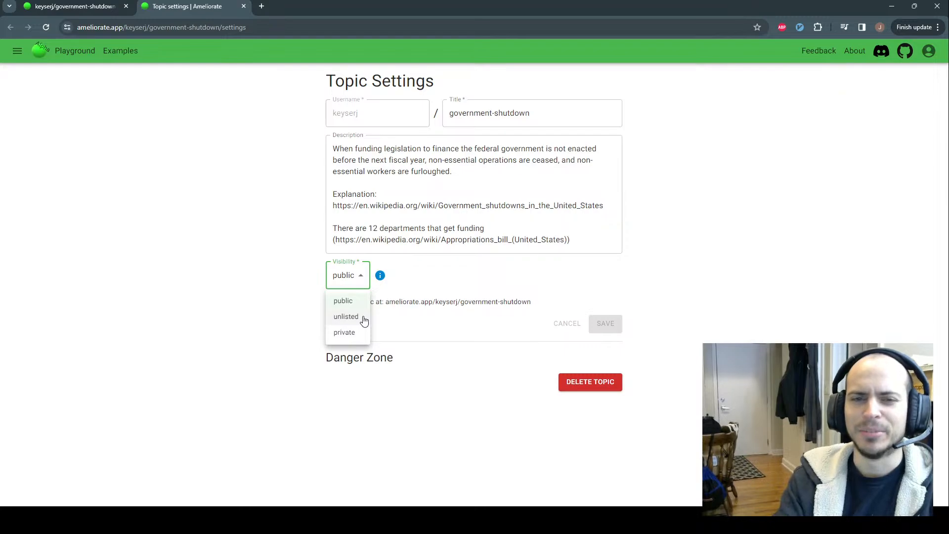
click(197, 240)
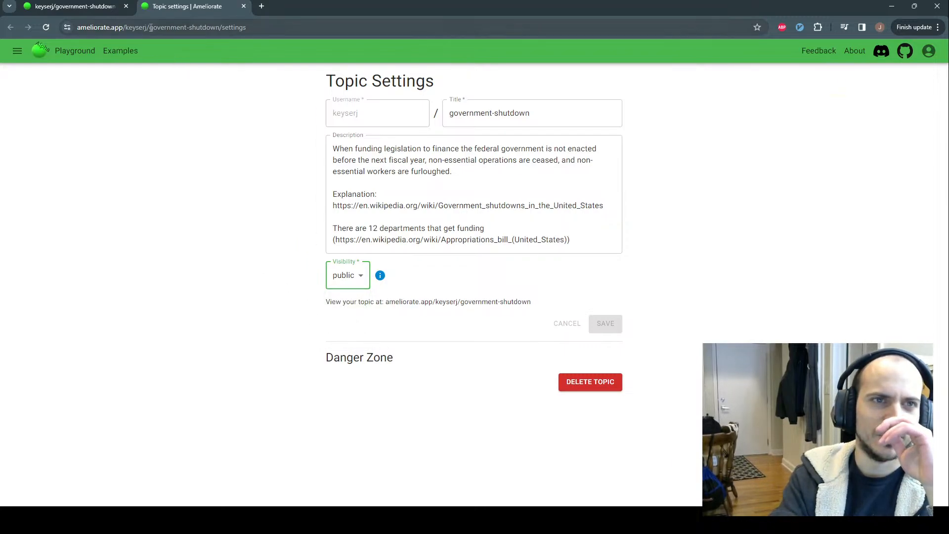
drag(149, 27, 77, 27)
key(ctrl+c)
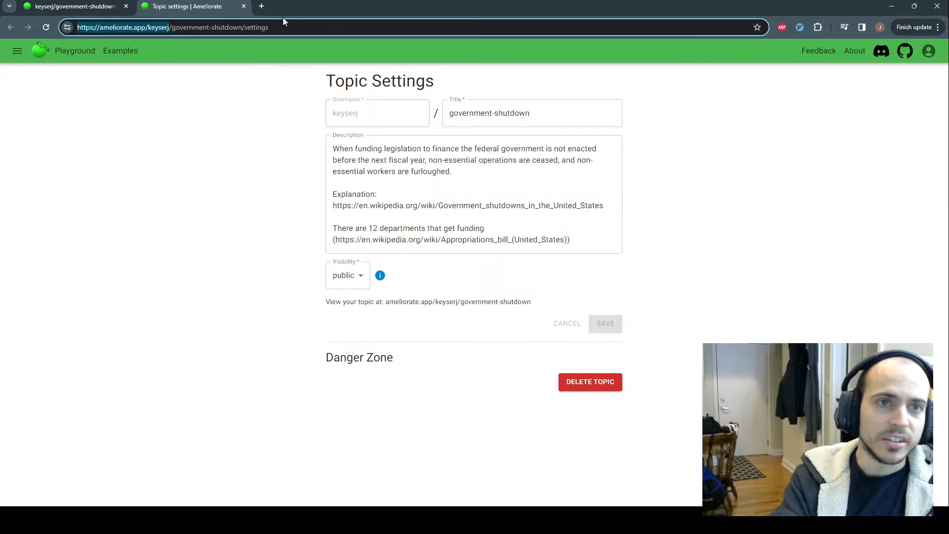
Load the copied topics-list address in a new tab, check sleep-issues shows as unlisted, then close it
click(262, 8)
key(ctrl+v)
key(Return)
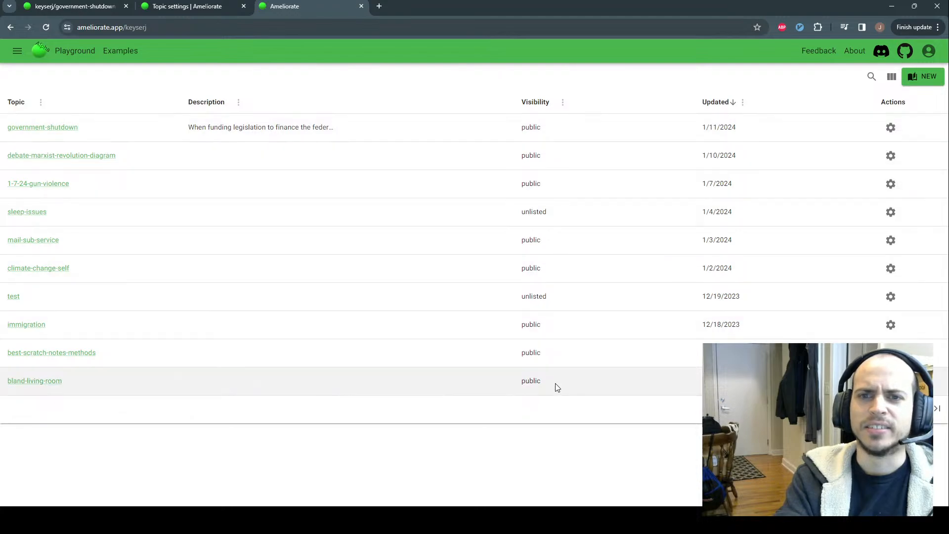
drag(547, 208, 515, 213)
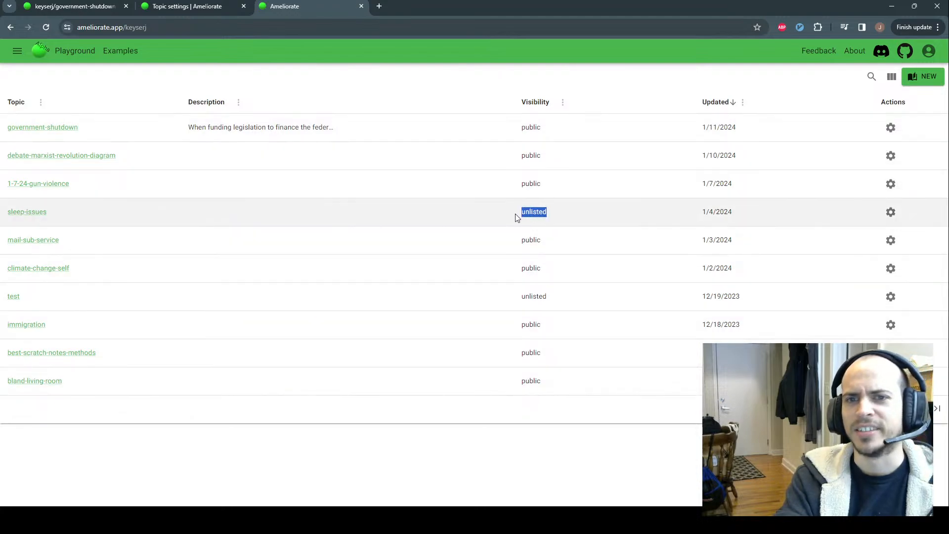
click(581, 224)
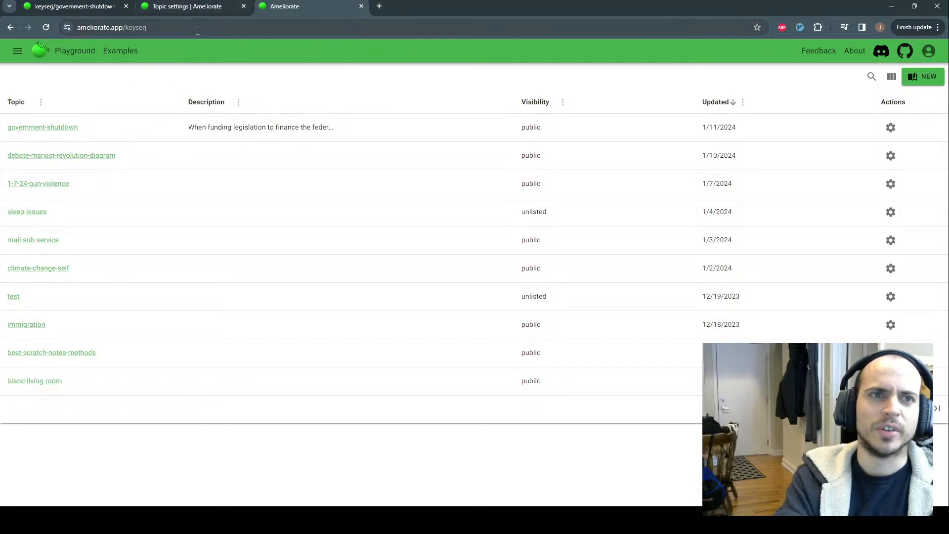
click(163, 28)
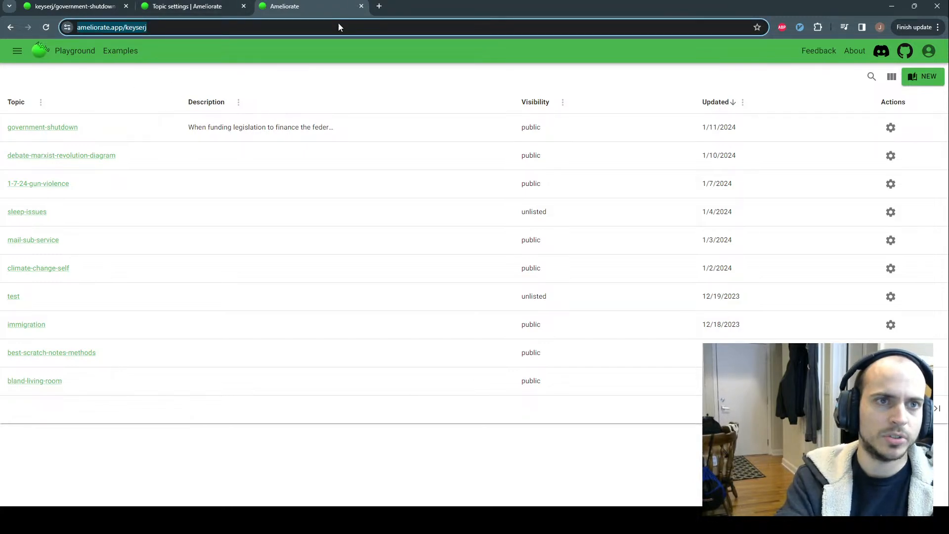
click(360, 6)
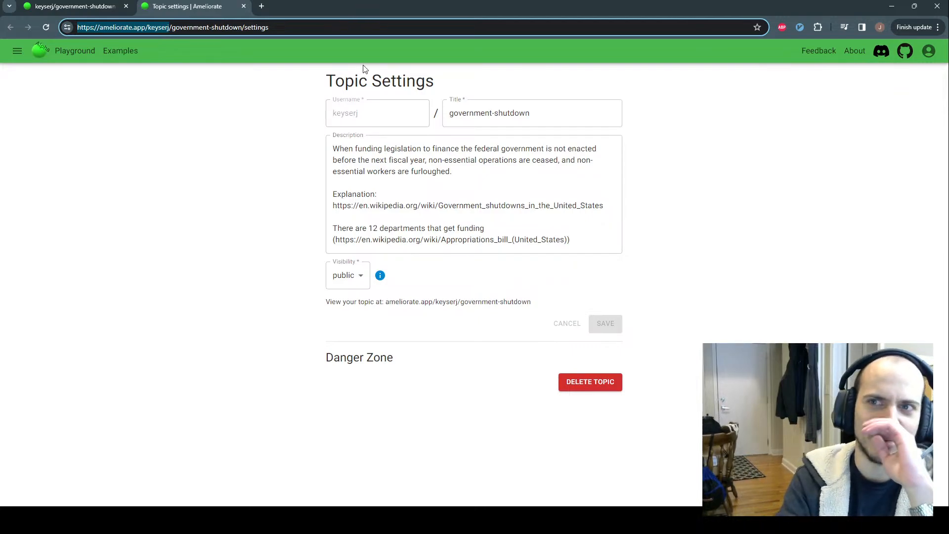
Load the Ameliorate topics list in a new tab, log out, and go back to the list
click(265, 8)
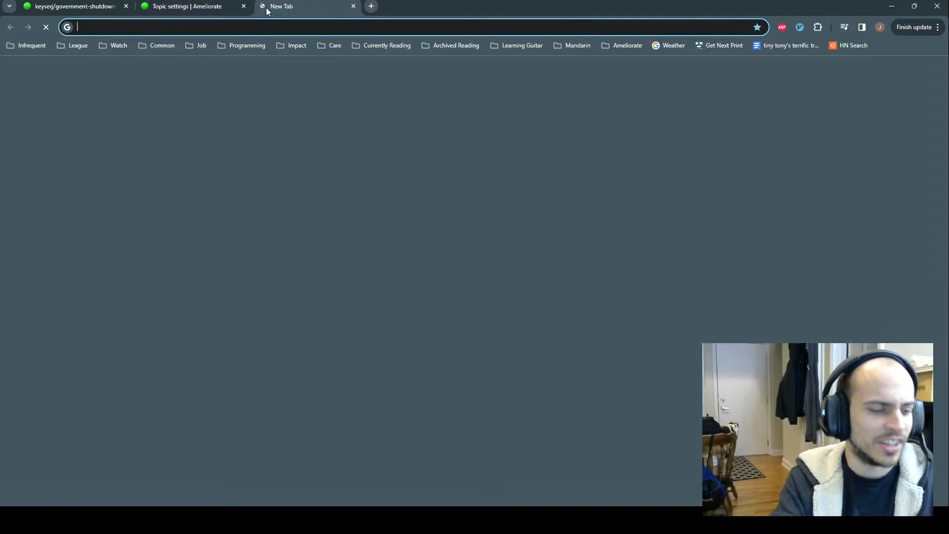
text(ameliorate.app/keyserj)
key(Return)
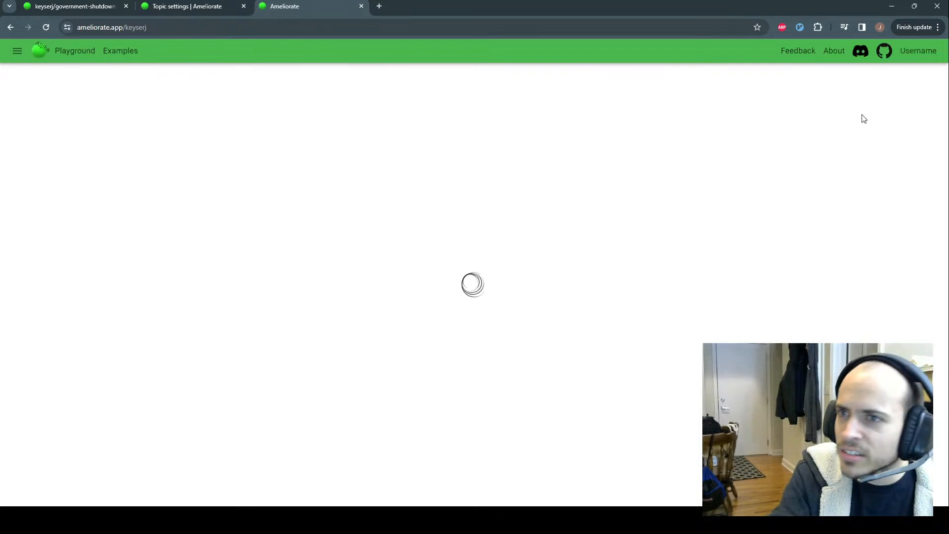
click(932, 49)
click(860, 90)
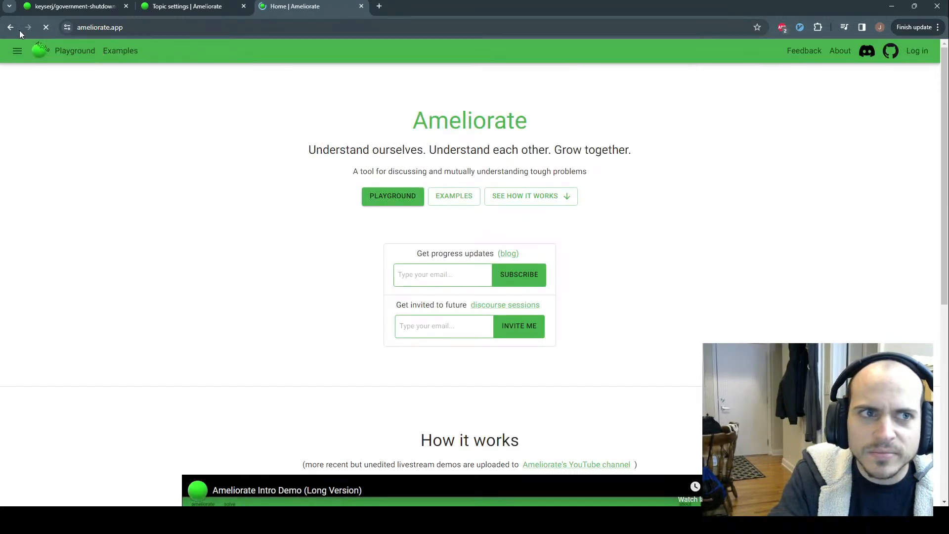
click(14, 30)
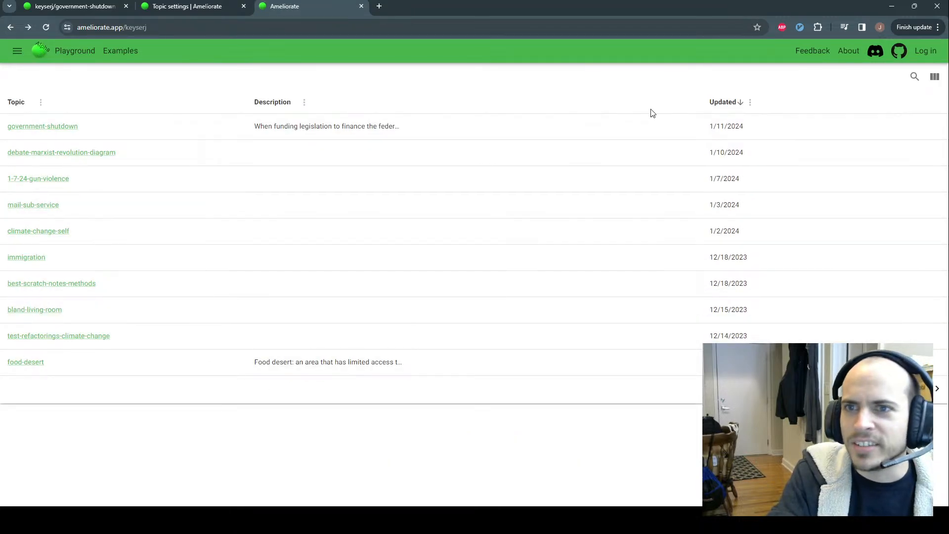
Show and hide the topics table's Visibility column, then return to the government-shutdown diagram tab
click(935, 78)
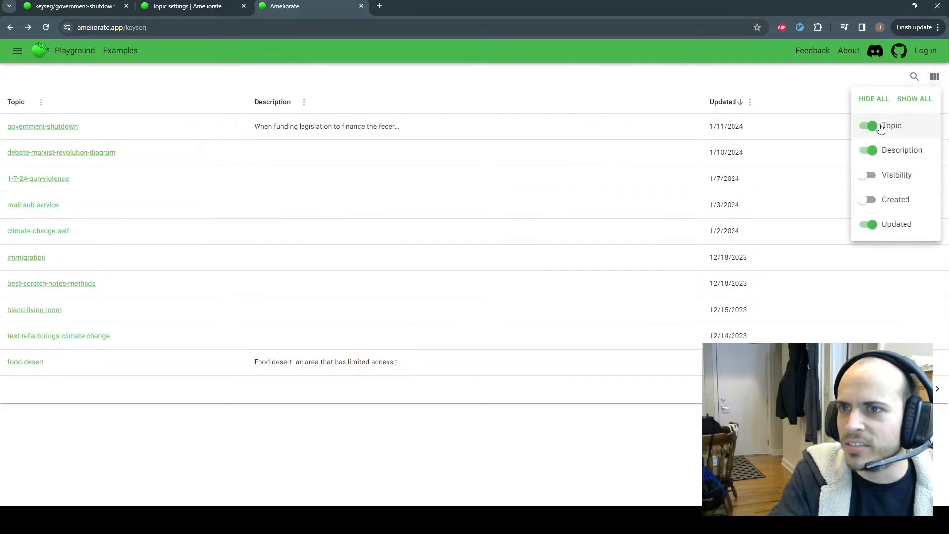
click(869, 175)
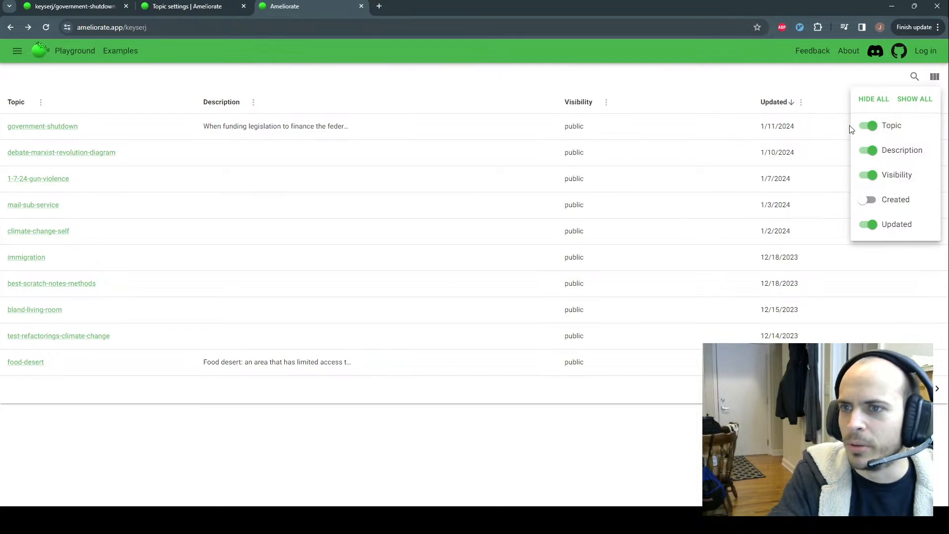
click(869, 176)
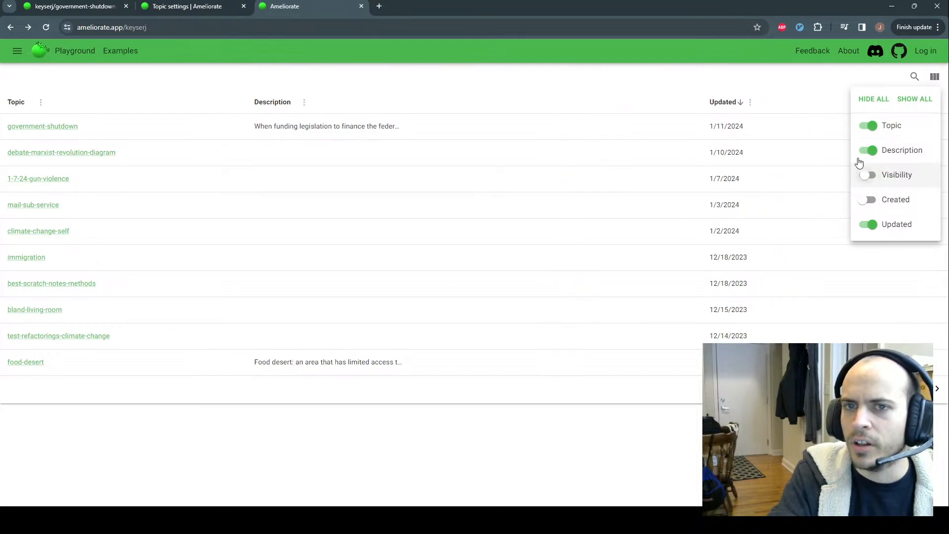
click(635, 90)
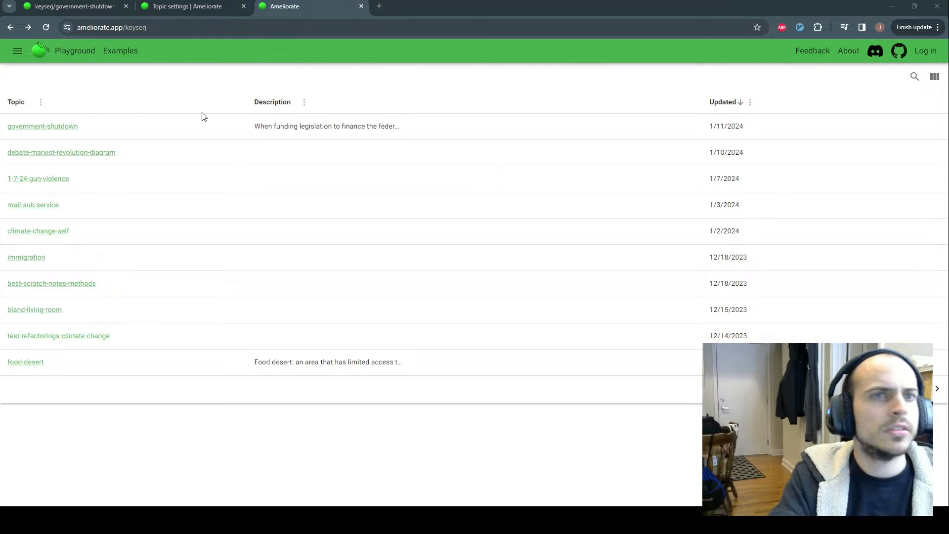
click(92, 4)
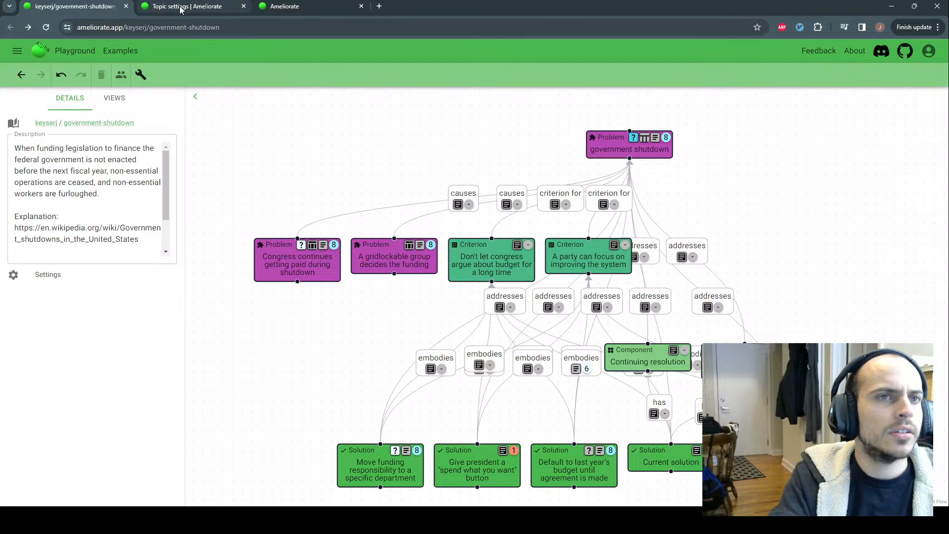
click(180, 8)
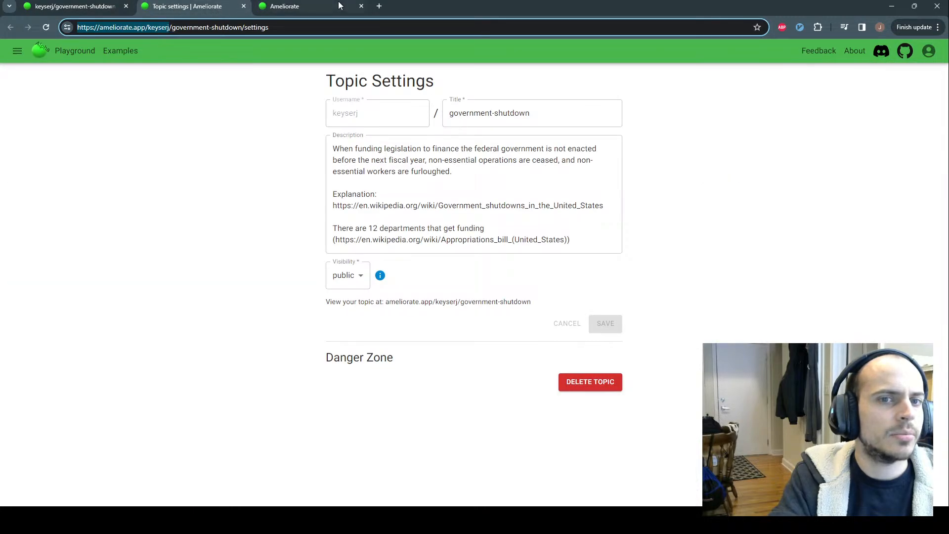
click(342, 278)
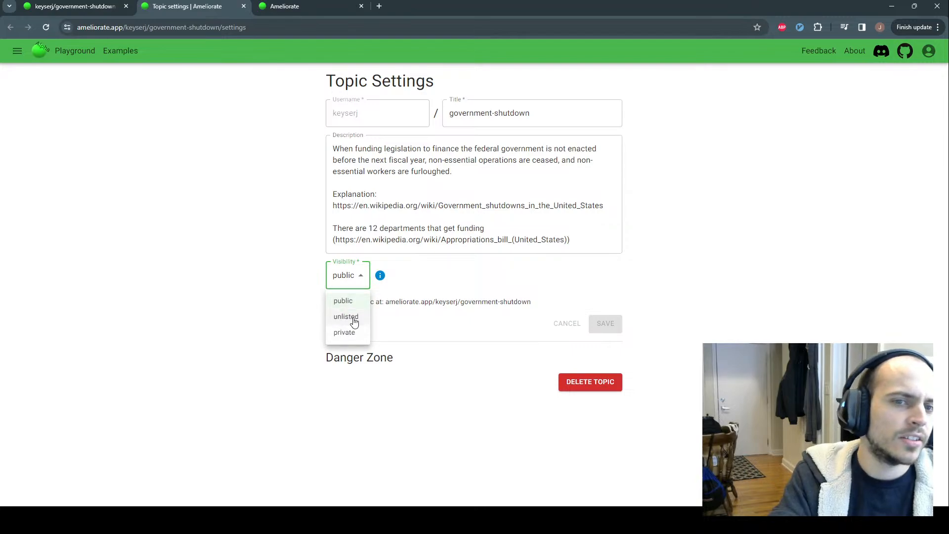
click(299, 316)
click(771, 53)
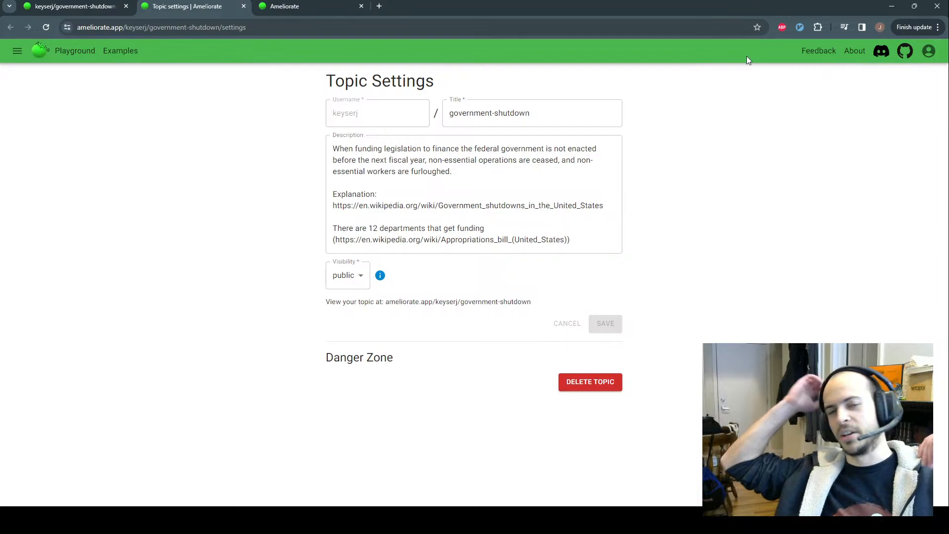
click(364, 284)
click(270, 300)
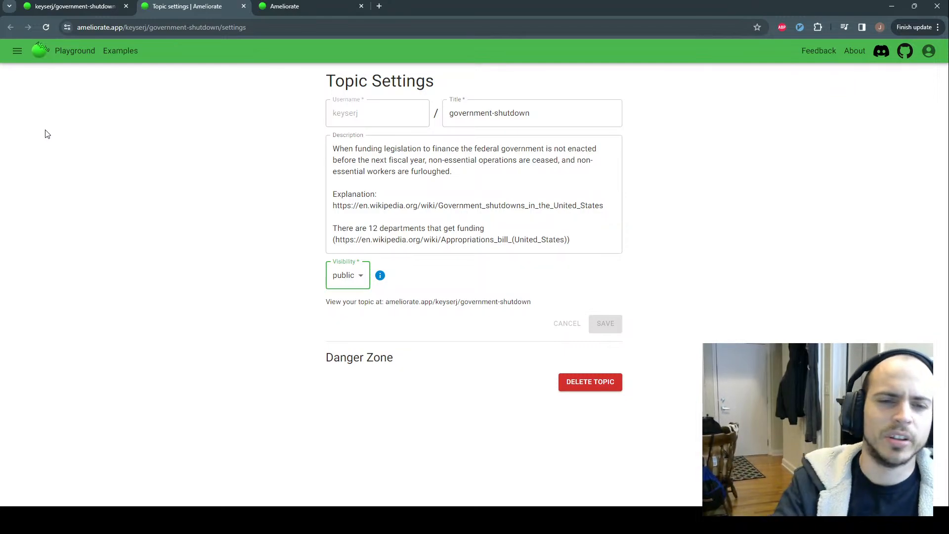
click(349, 285)
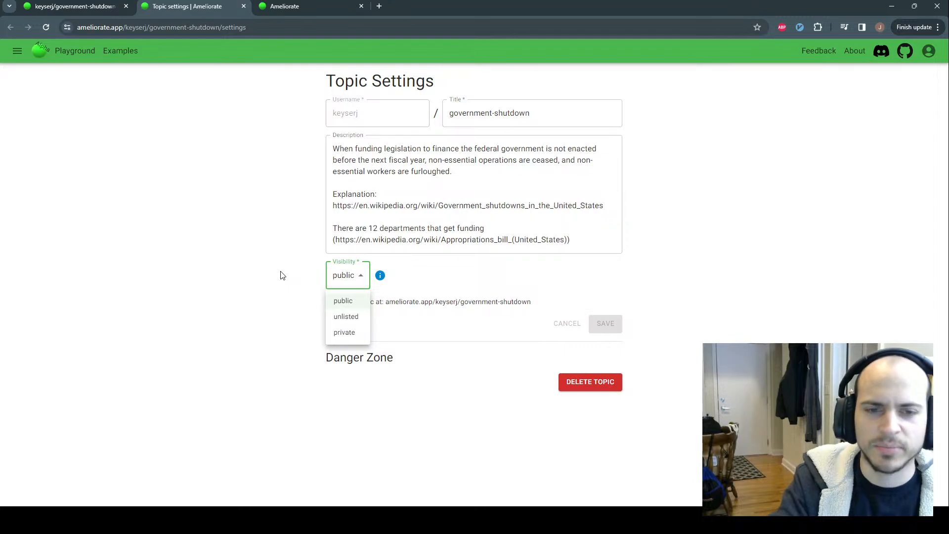
click(295, 273)
click(345, 281)
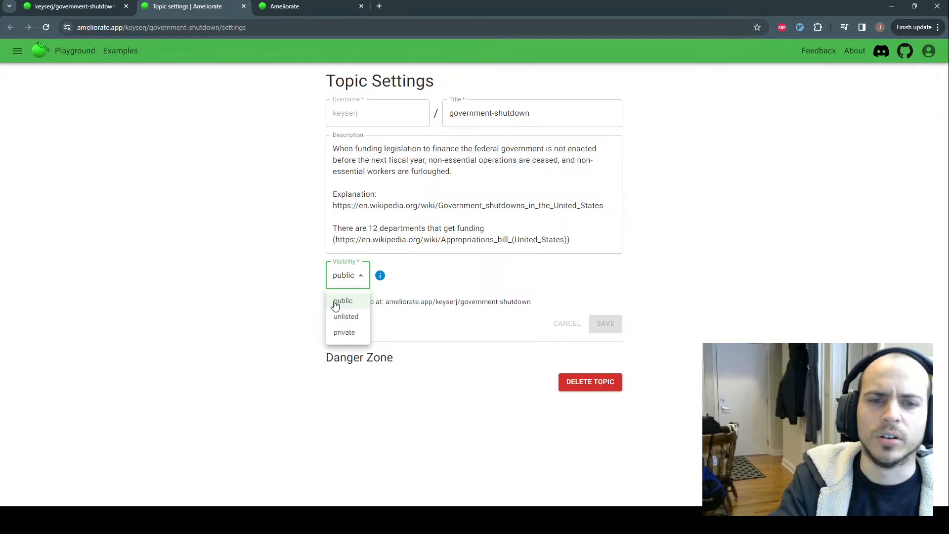
click(307, 281)
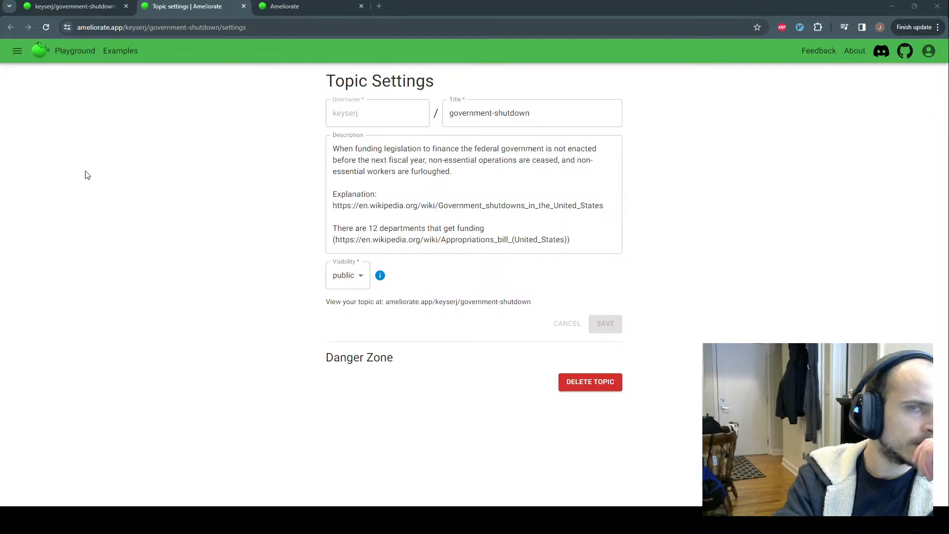
click(97, 10)
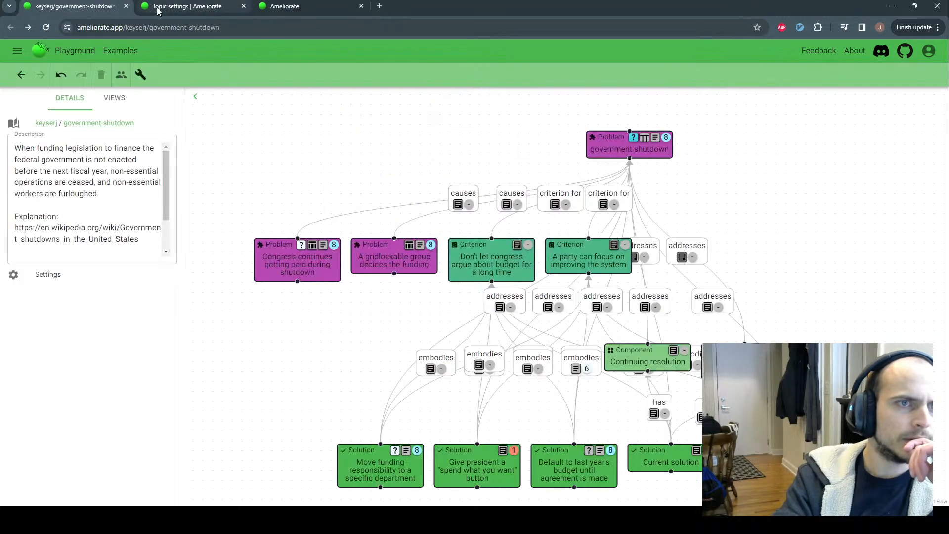
click(45, 28)
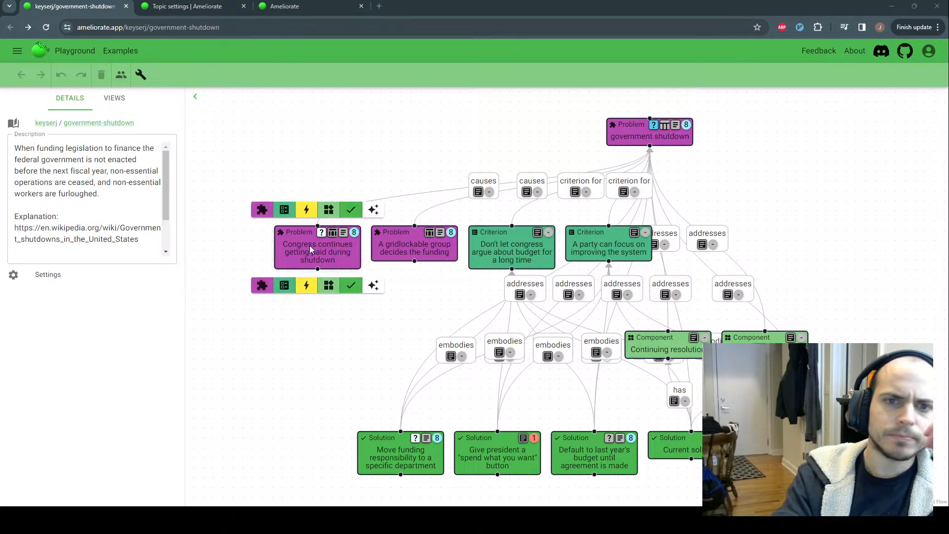
click(141, 81)
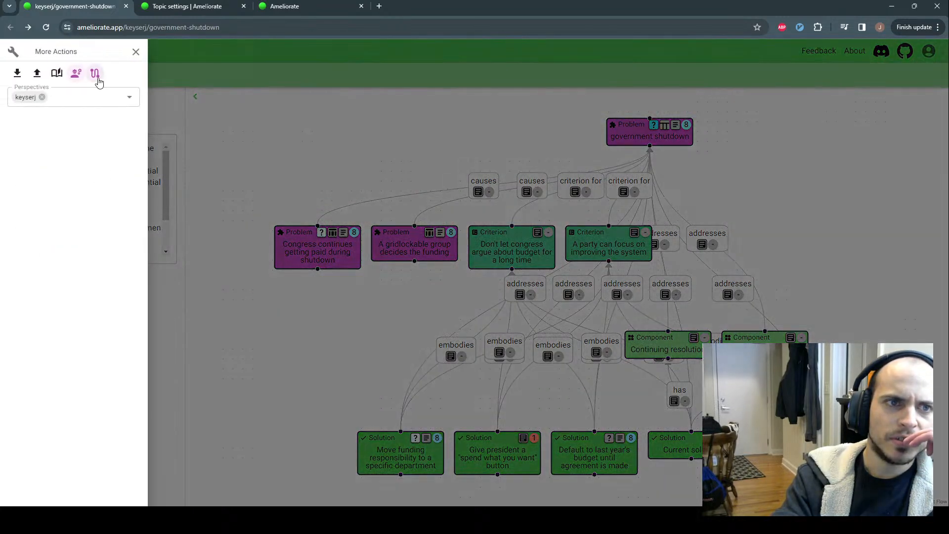
click(294, 173)
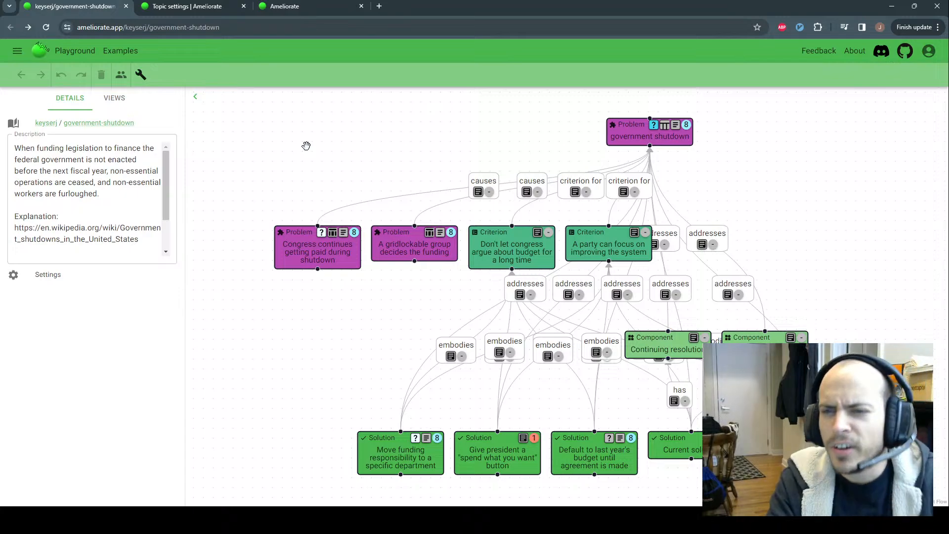
drag(730, 176, 708, 174)
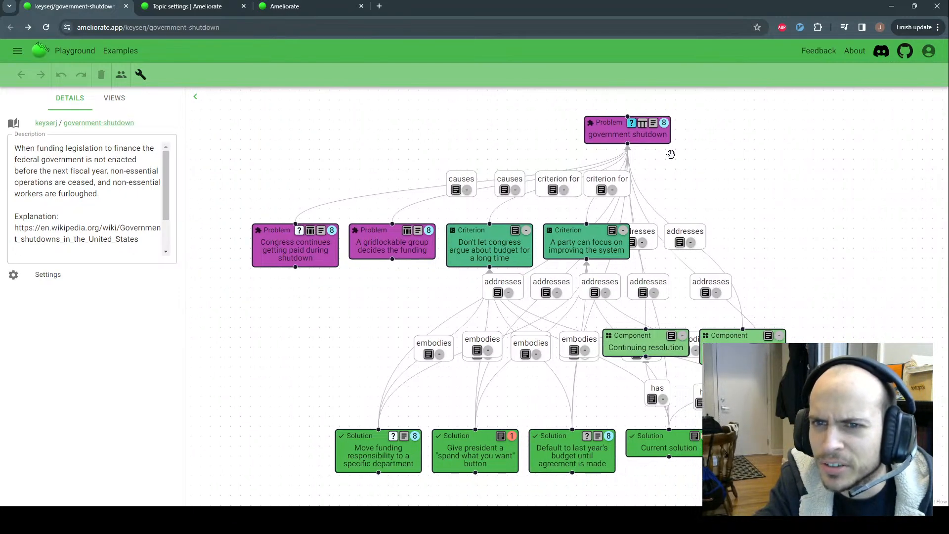
click(649, 159)
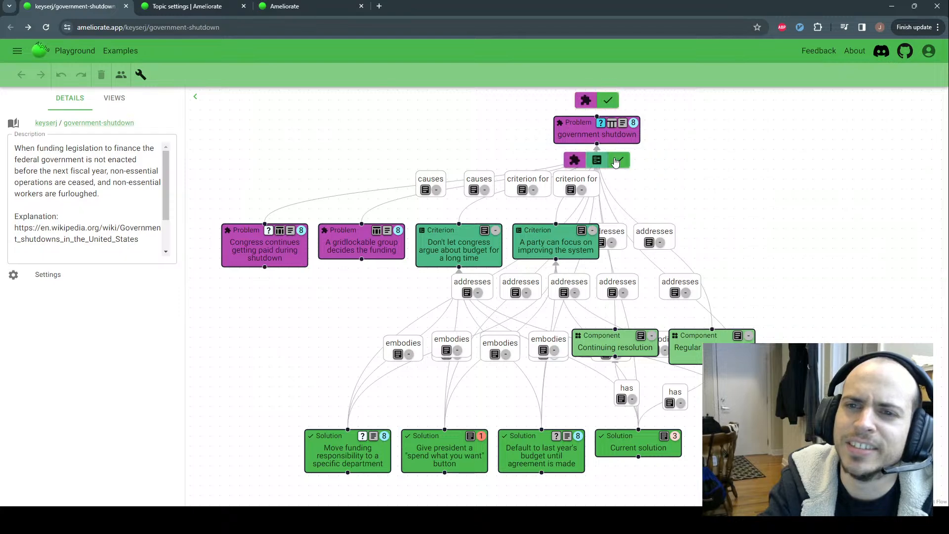
click(615, 162)
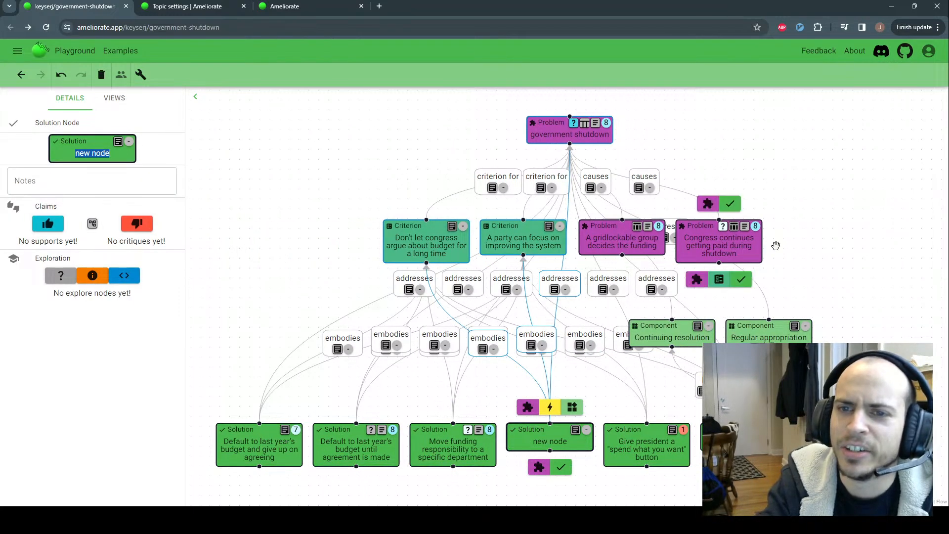
right_click(562, 440)
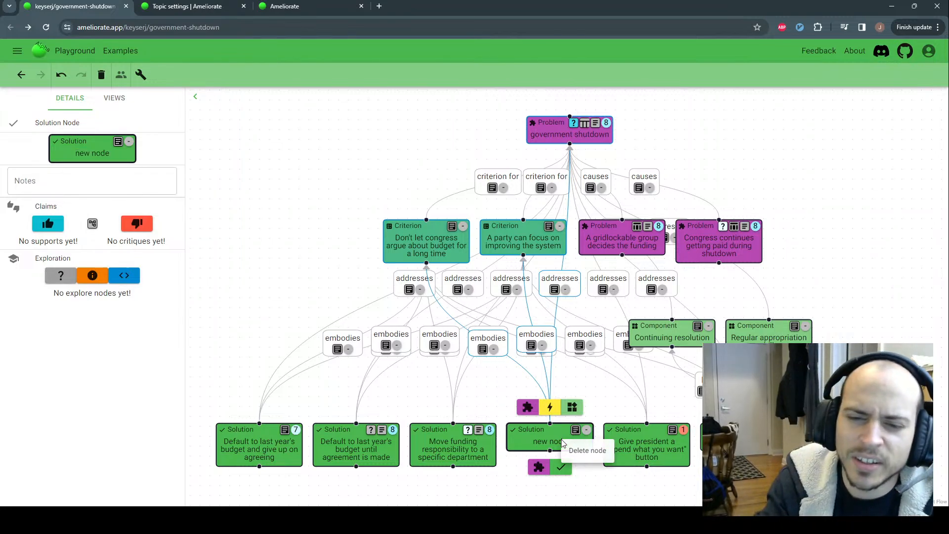
click(585, 453)
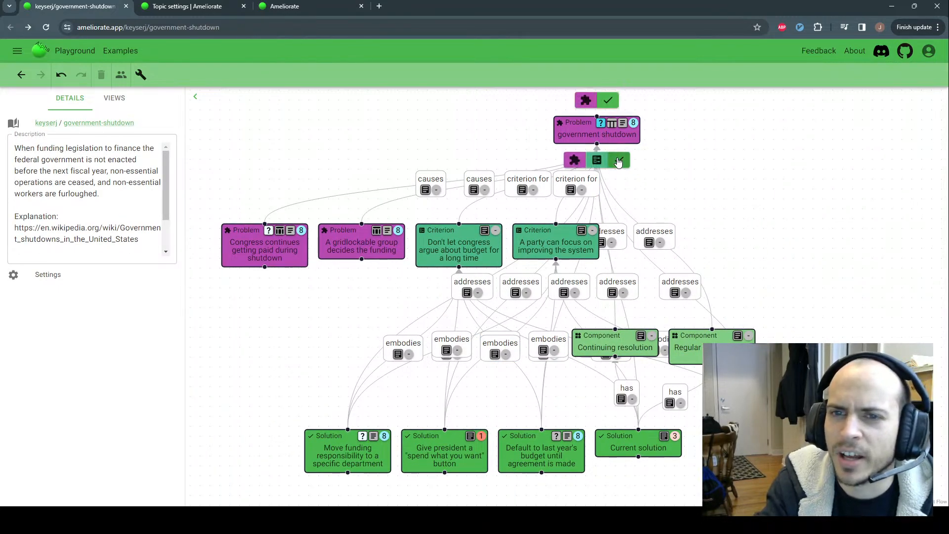
click(619, 160)
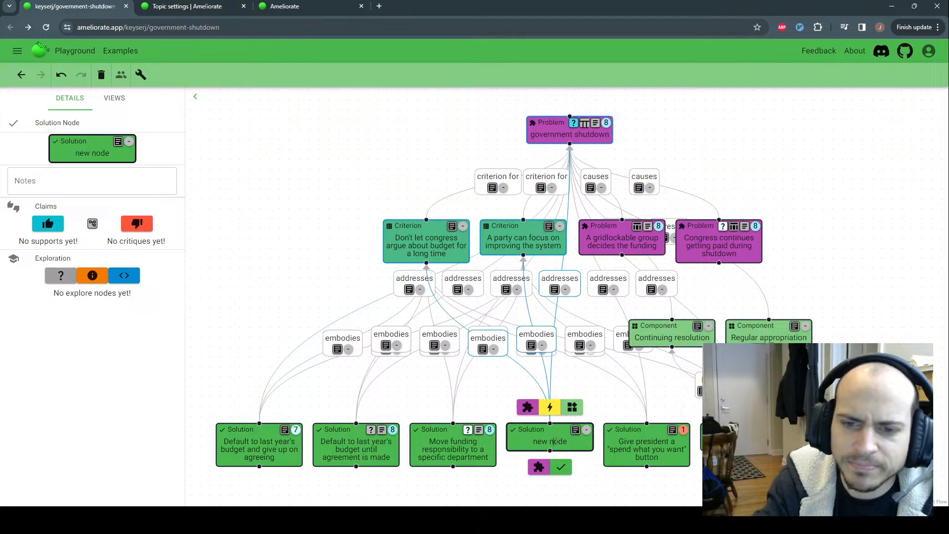
right_click(557, 446)
click(576, 452)
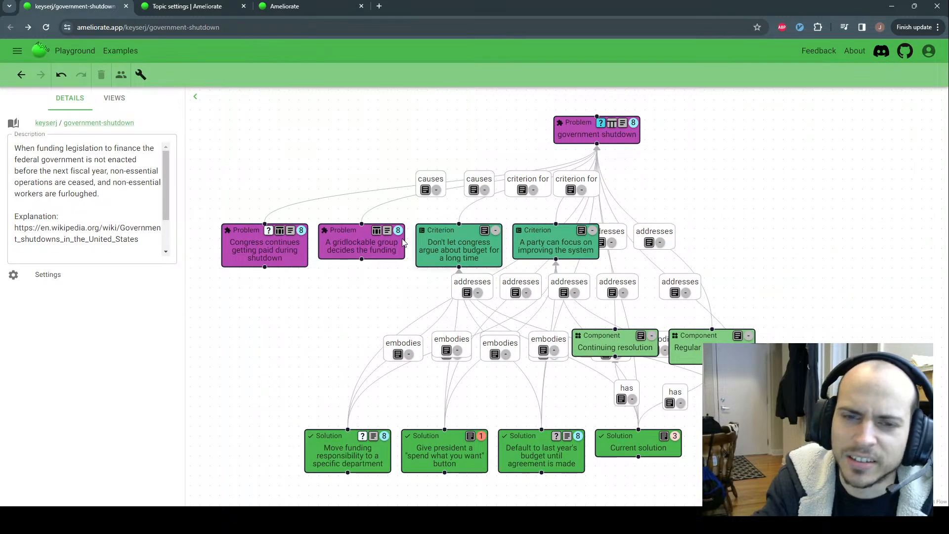
mouse_move(286, 243)
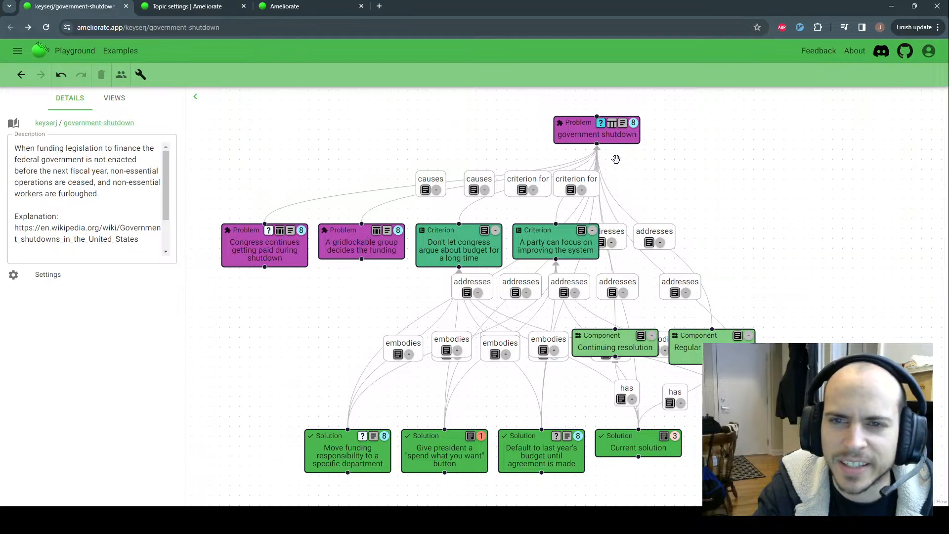
mouse_move(578, 167)
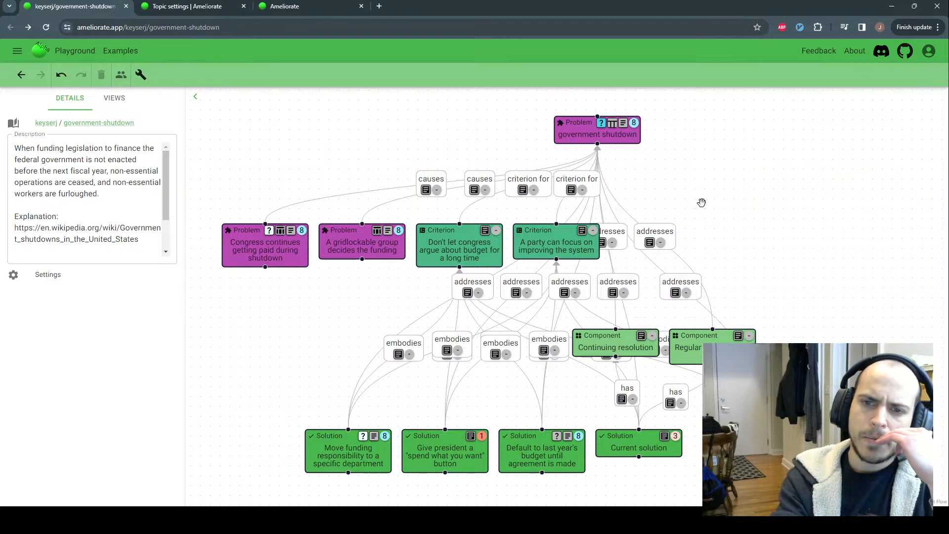
mouse_move(608, 142)
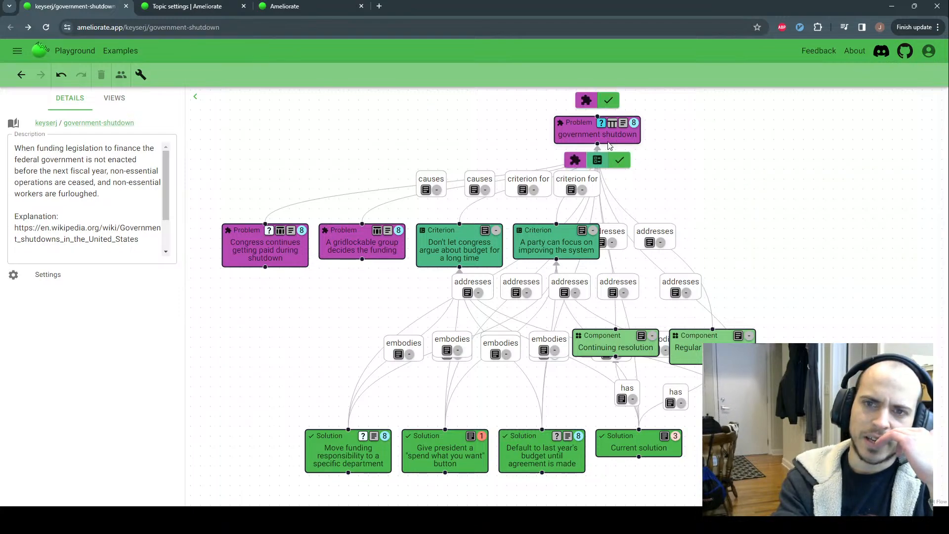
mouse_move(647, 354)
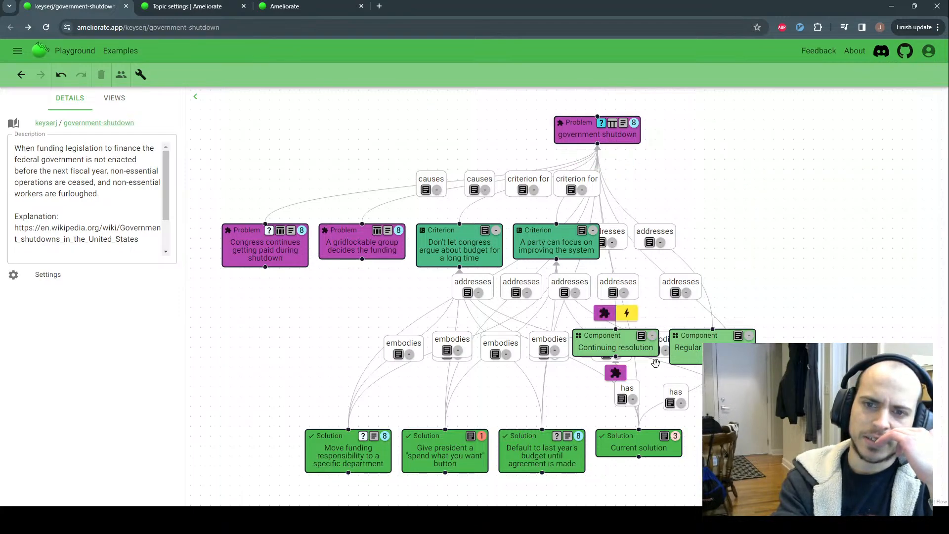
Add an Effect node to the Continuing resolution solution and view its details
click(627, 314)
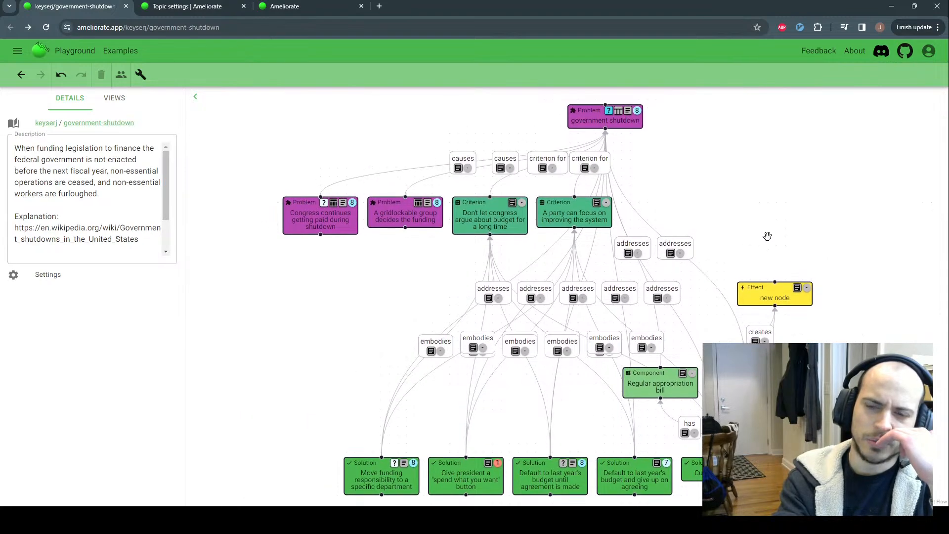
mouse_move(741, 300)
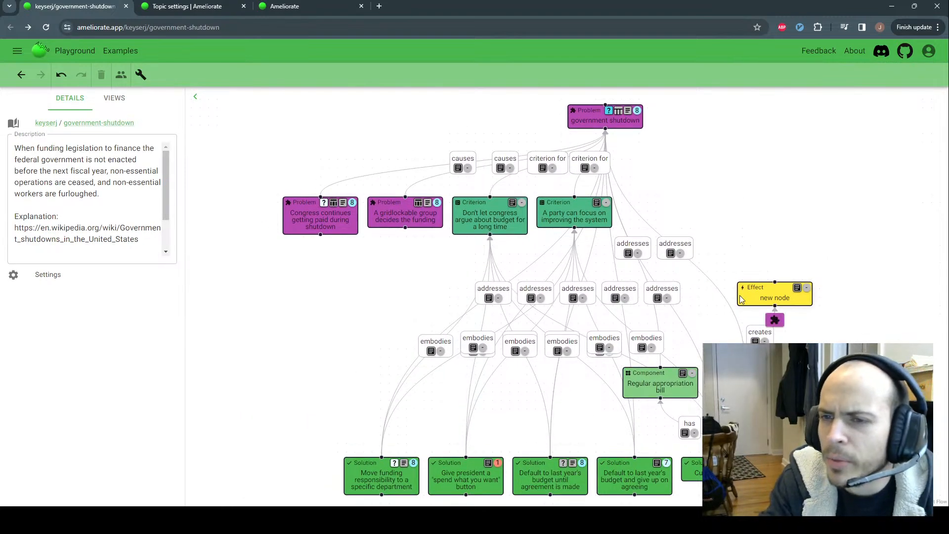
click(759, 295)
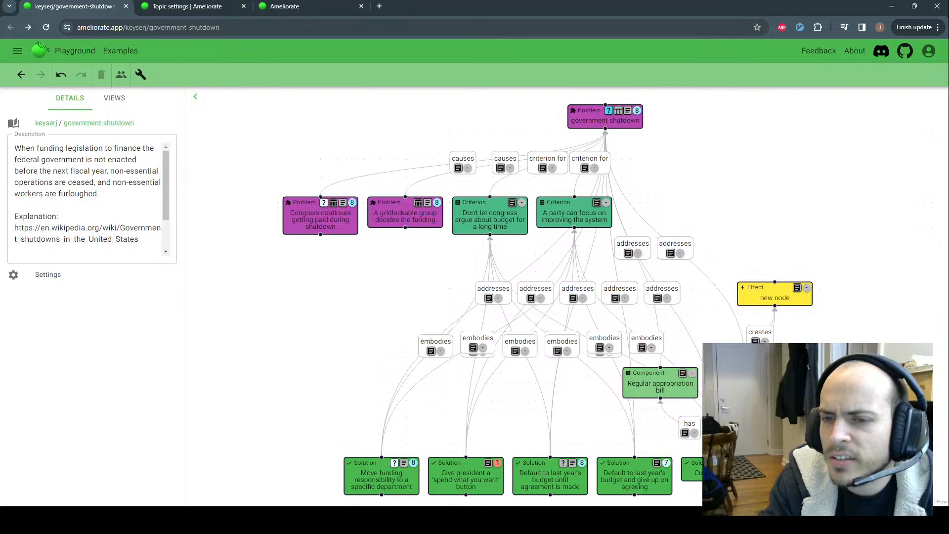
click(722, 309)
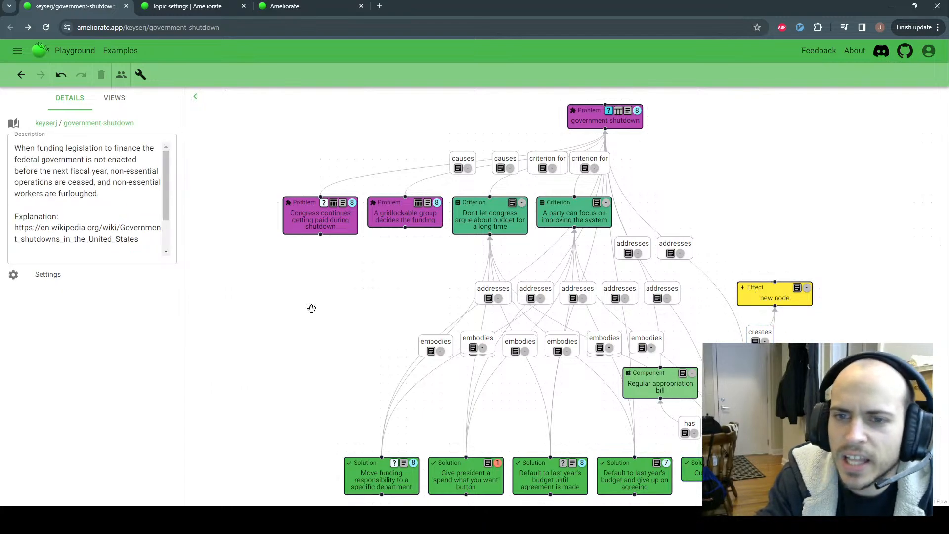
Add further Effect nodes to Regular appropriation bill and another solution
mouse_move(648, 363)
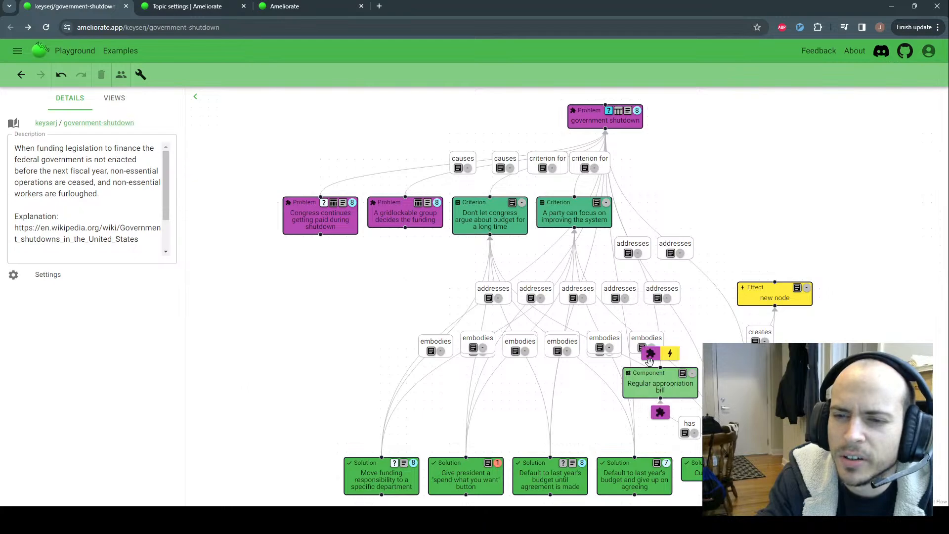
click(672, 353)
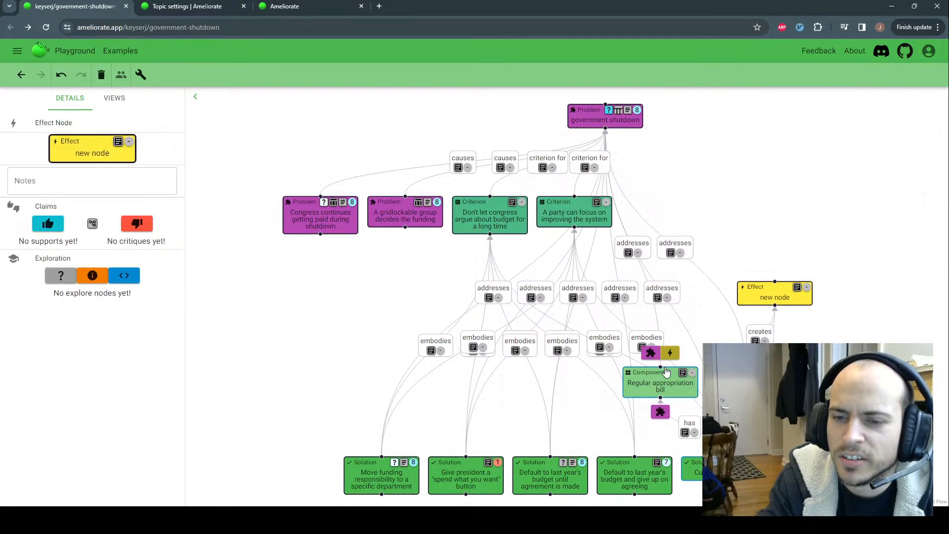
mouse_move(514, 467)
click(489, 441)
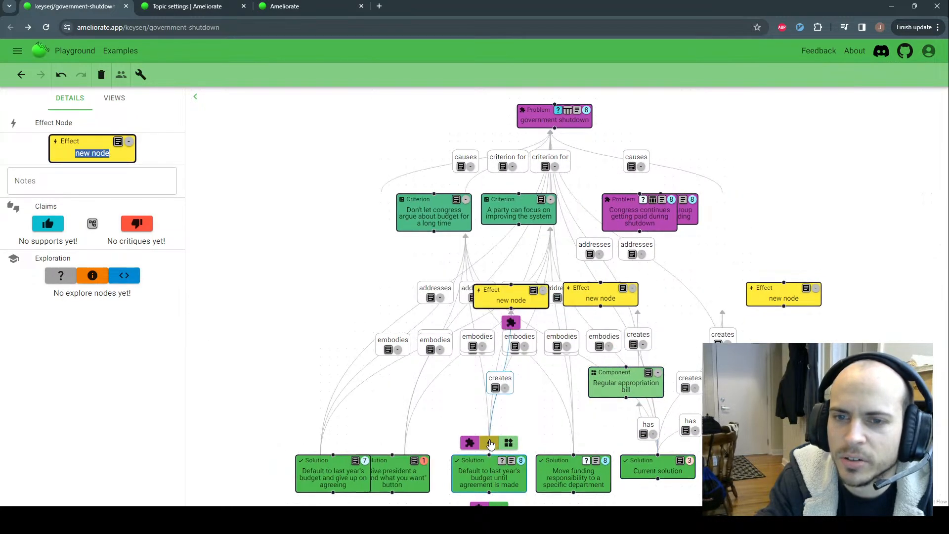
click(809, 270)
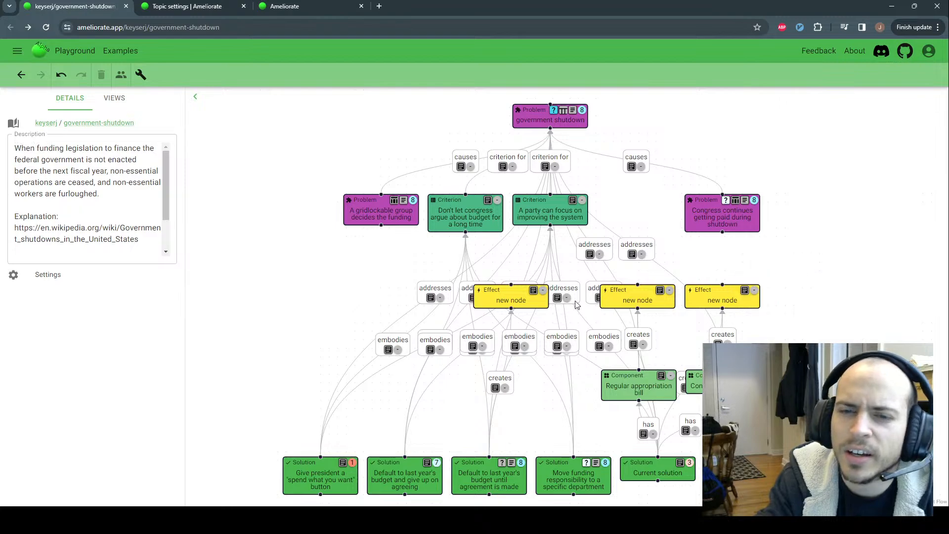
mouse_move(622, 304)
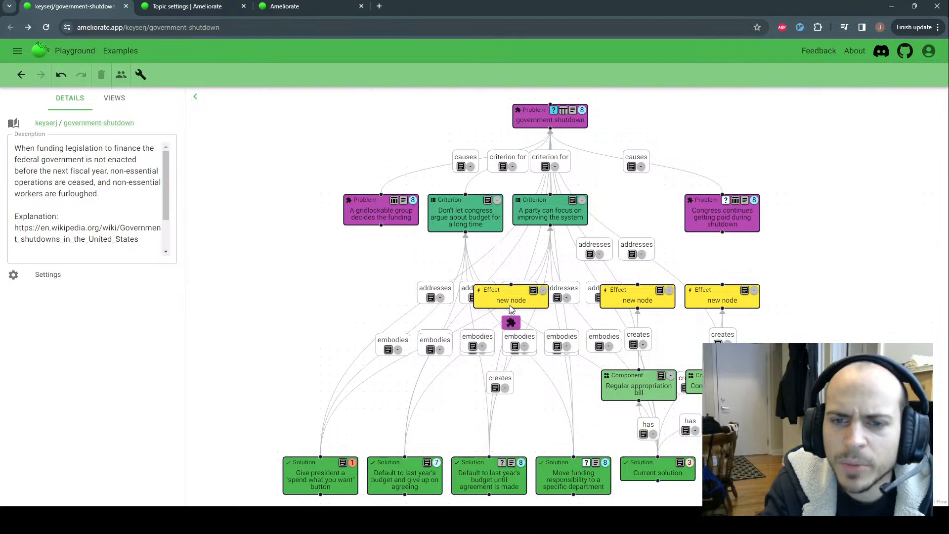
mouse_move(495, 301)
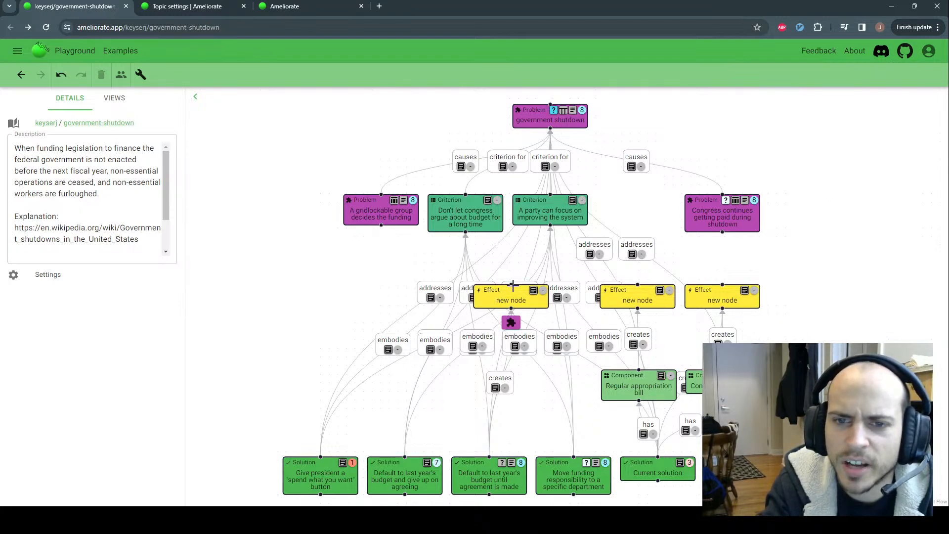
mouse_move(486, 466)
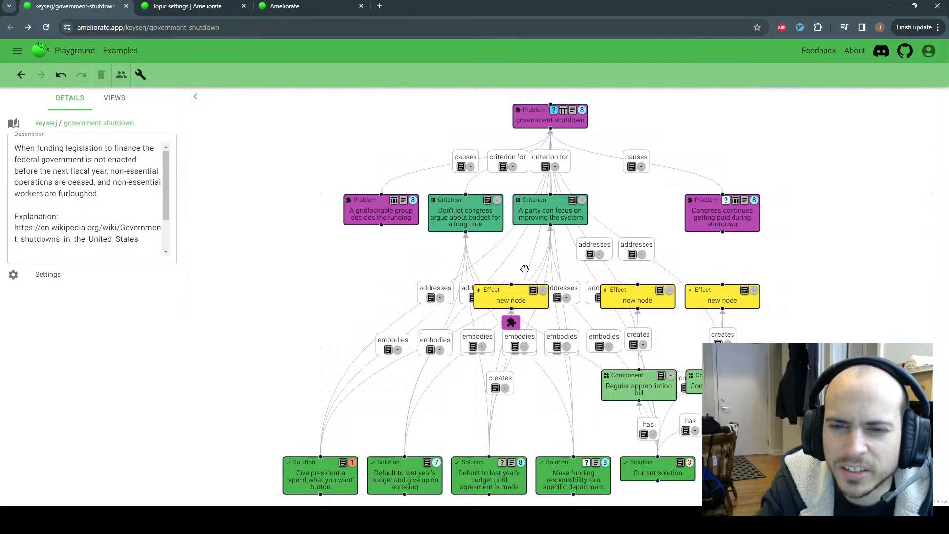
Delete the three yellow 'new node' Effect nodes one after another, leaving no placeholders
click(523, 298)
click(527, 263)
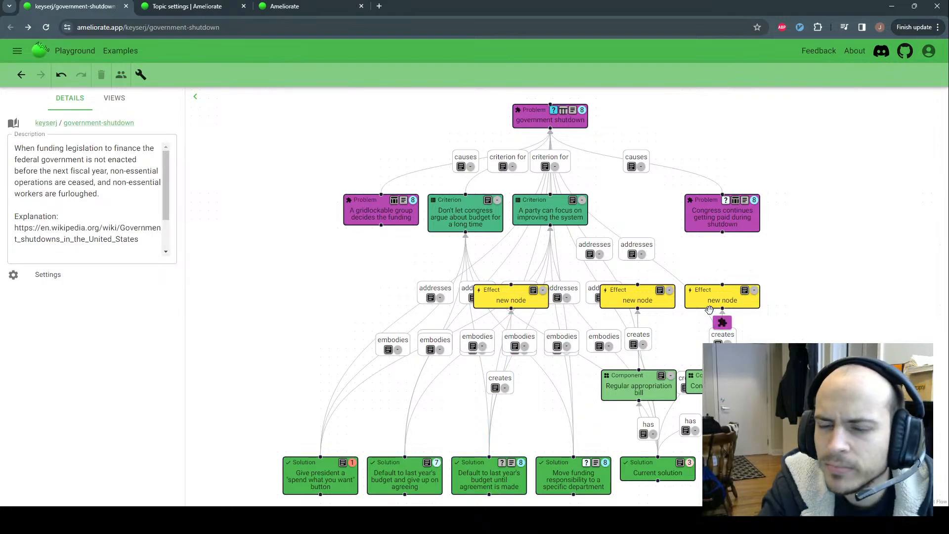
right_click(524, 305)
click(539, 316)
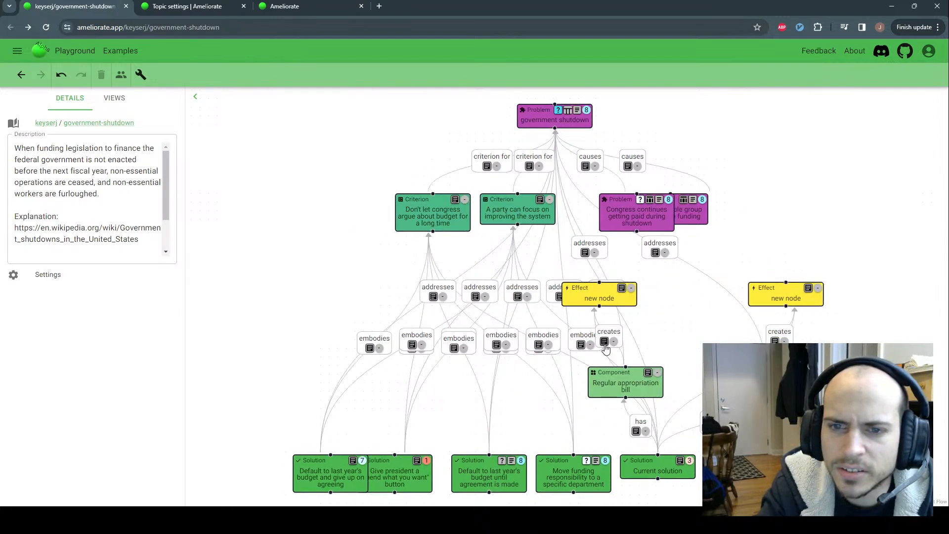
right_click(598, 295)
click(614, 306)
right_click(757, 297)
click(768, 302)
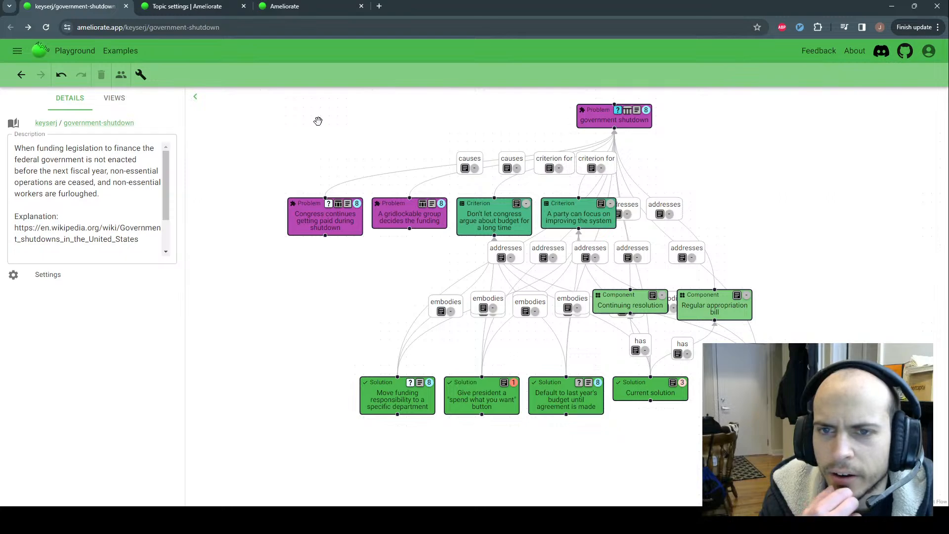
drag(318, 121, 318, 134)
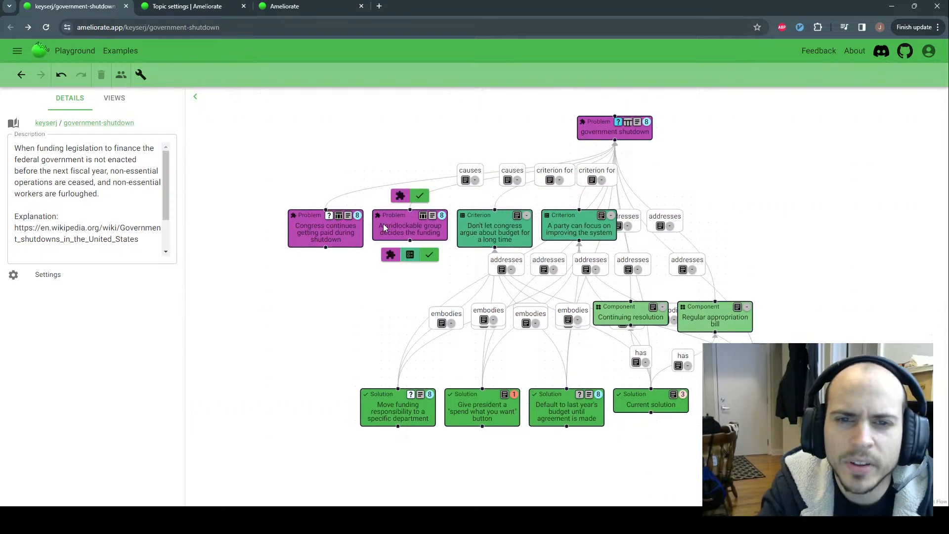
mouse_move(398, 215)
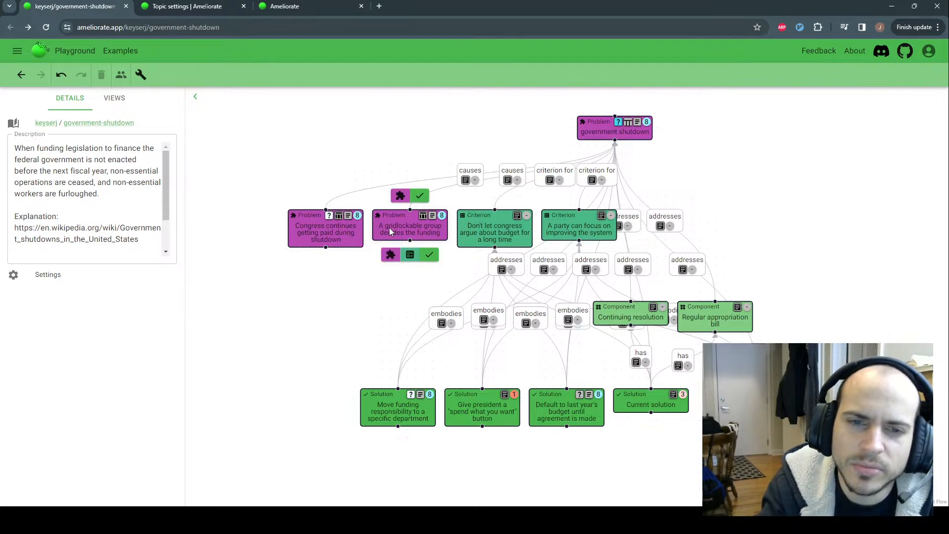
mouse_move(327, 232)
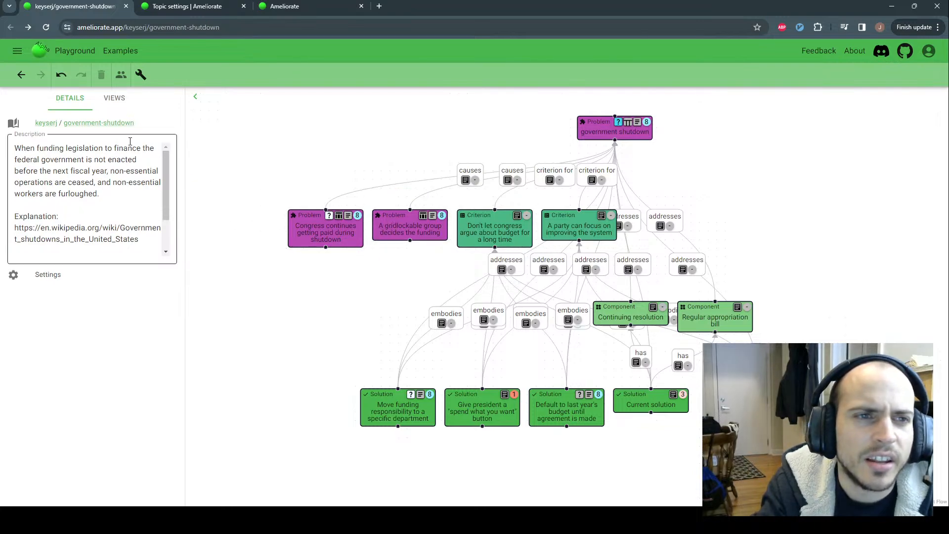
List the diagram views and open the 'Congress continues getting paid' claim tree
click(114, 99)
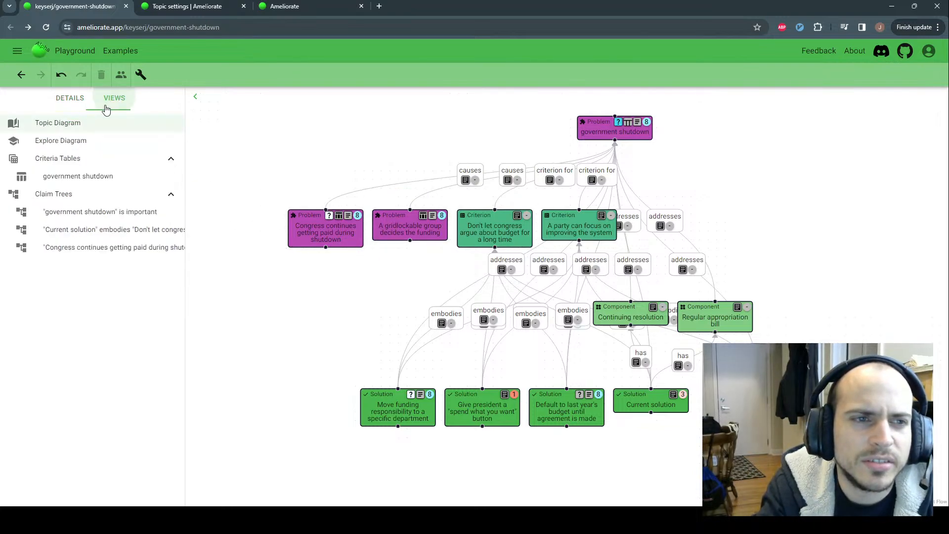
click(94, 212)
click(93, 231)
click(106, 247)
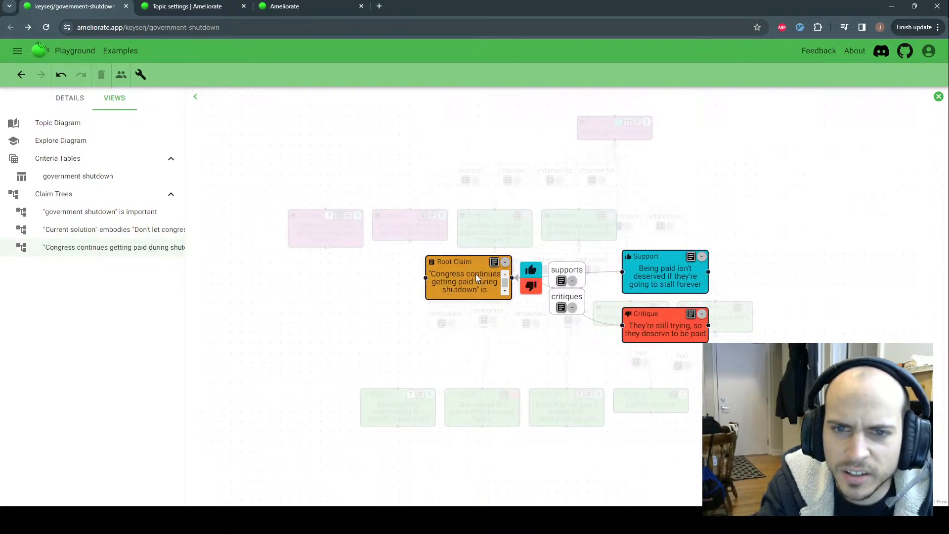
drag(482, 222, 413, 188)
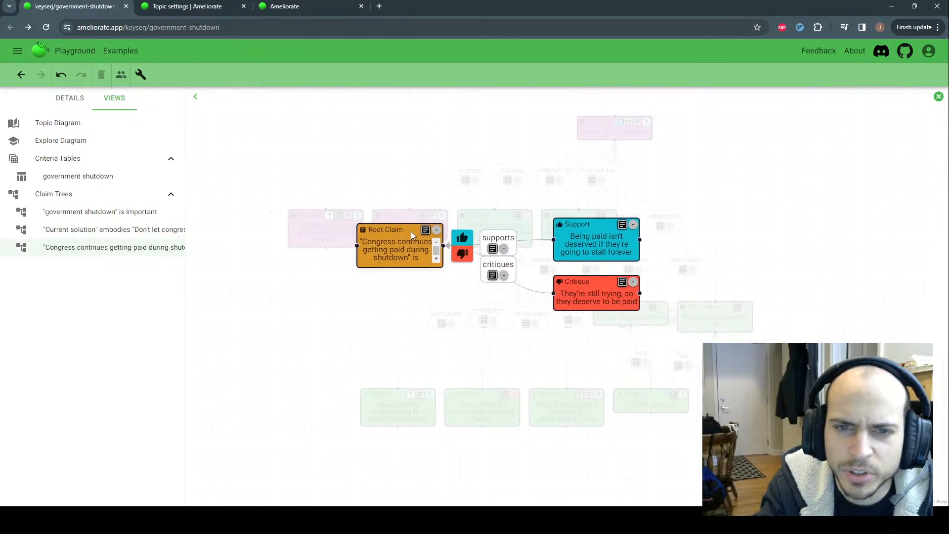
Add a Support and a Critique to the root claim, delete both, then close the claim tree
click(462, 239)
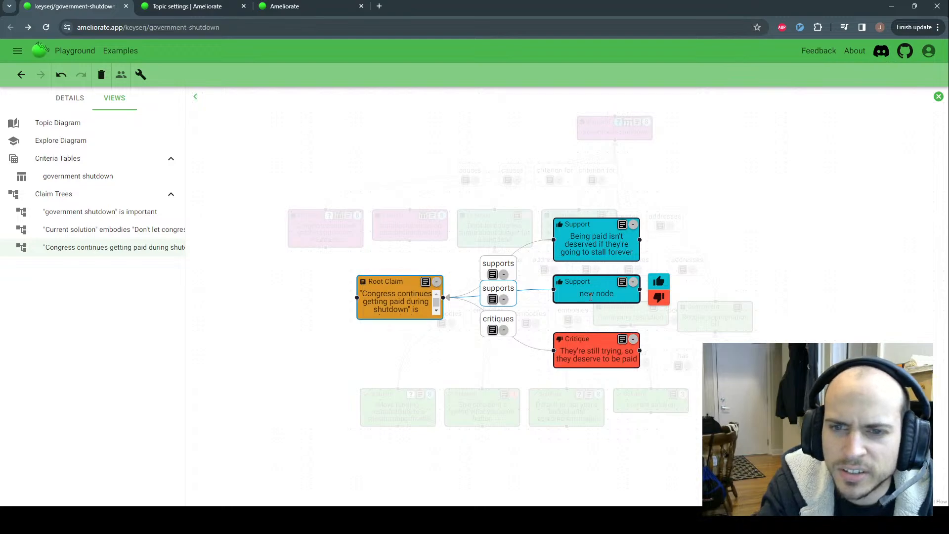
click(461, 297)
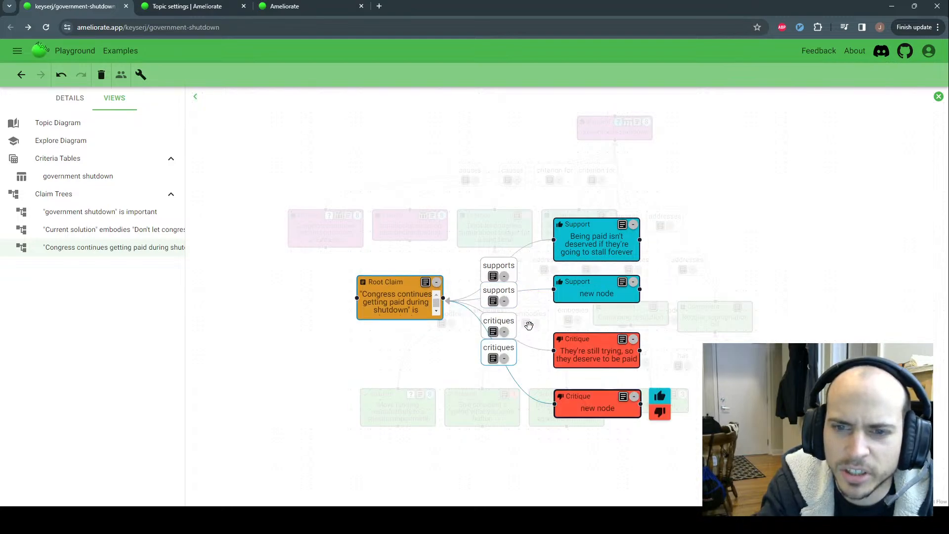
right_click(598, 408)
click(618, 419)
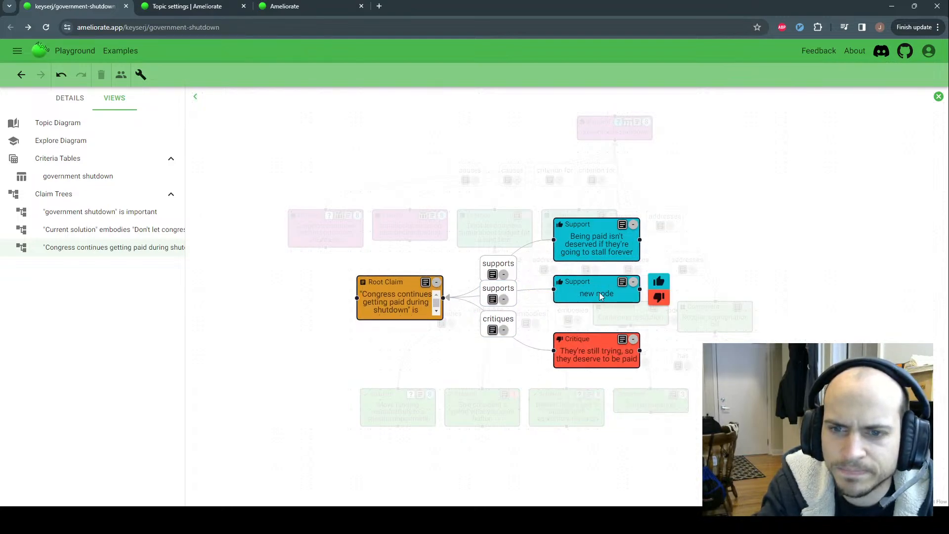
right_click(595, 295)
click(611, 301)
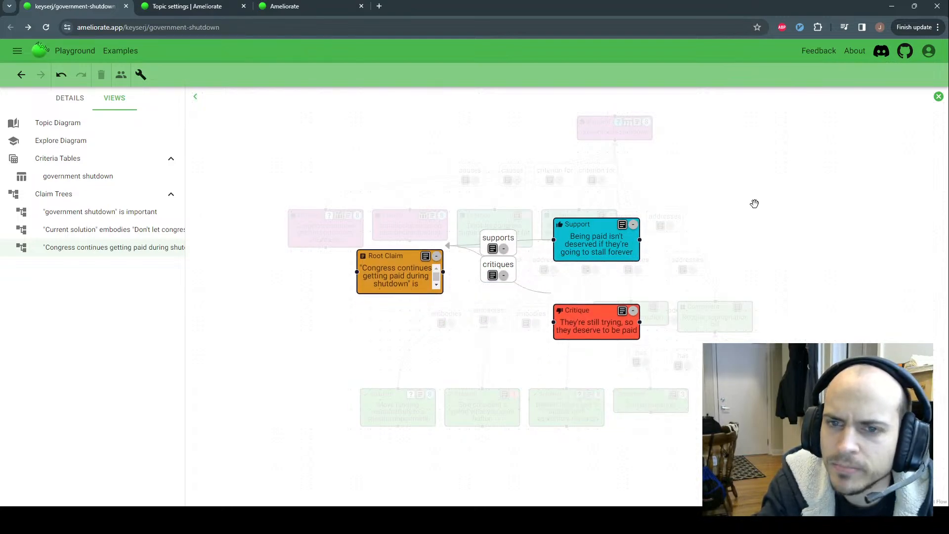
click(938, 96)
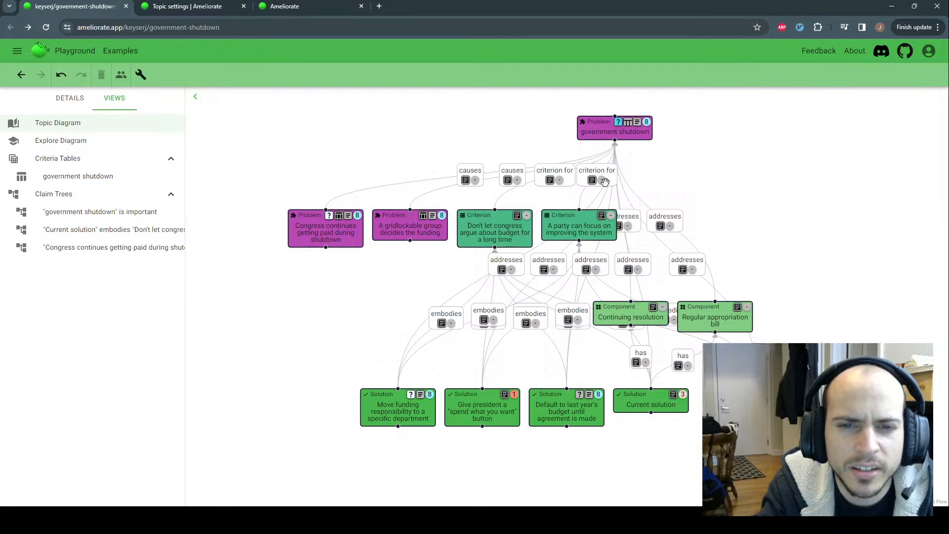
drag(351, 173, 340, 183)
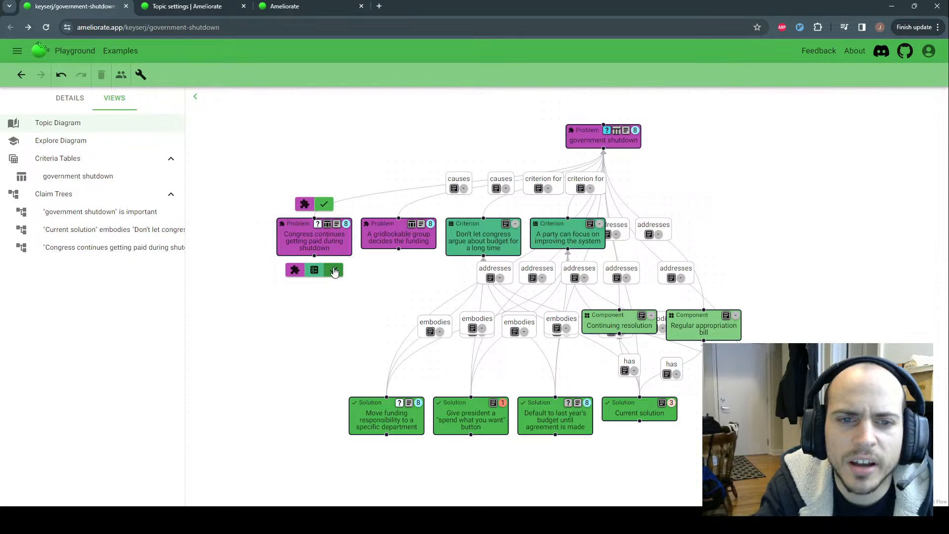
click(334, 271)
click(334, 271)
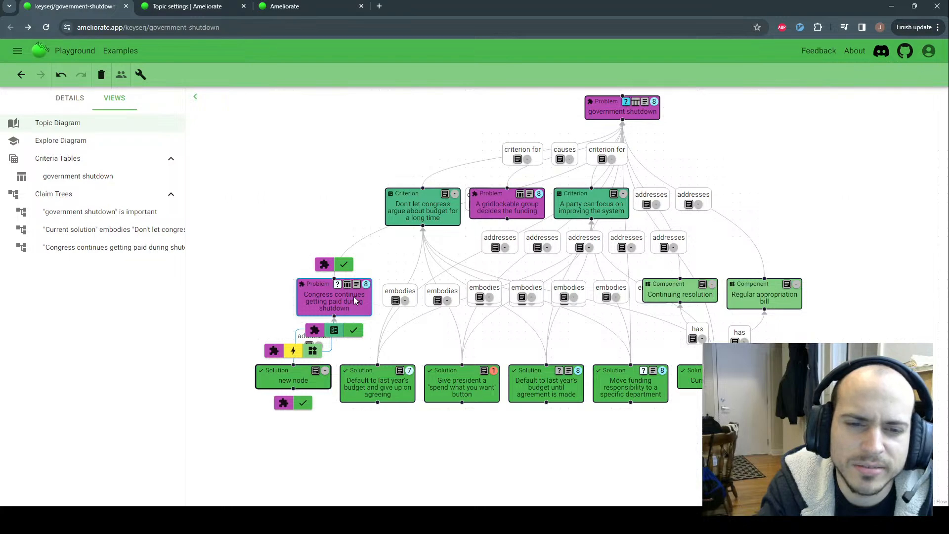
right_click(280, 380)
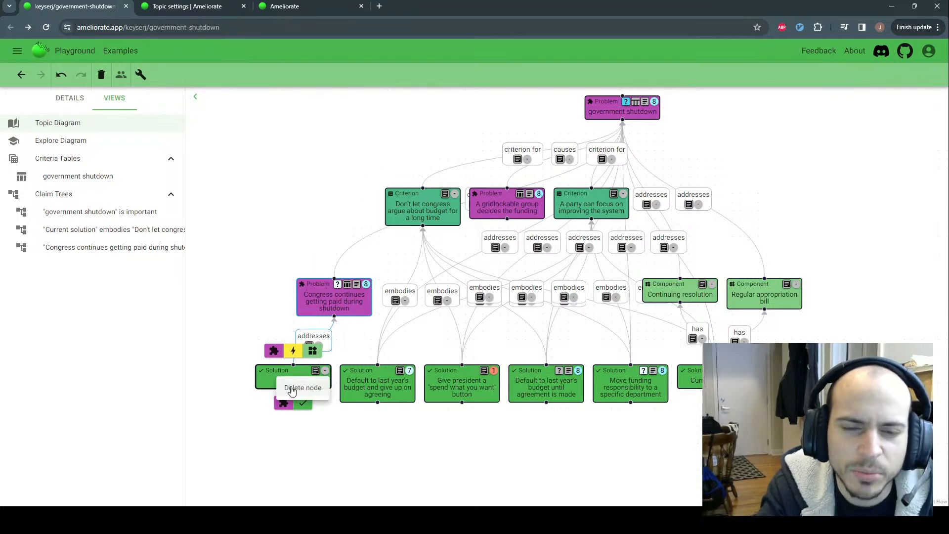
click(292, 388)
drag(316, 277, 326, 335)
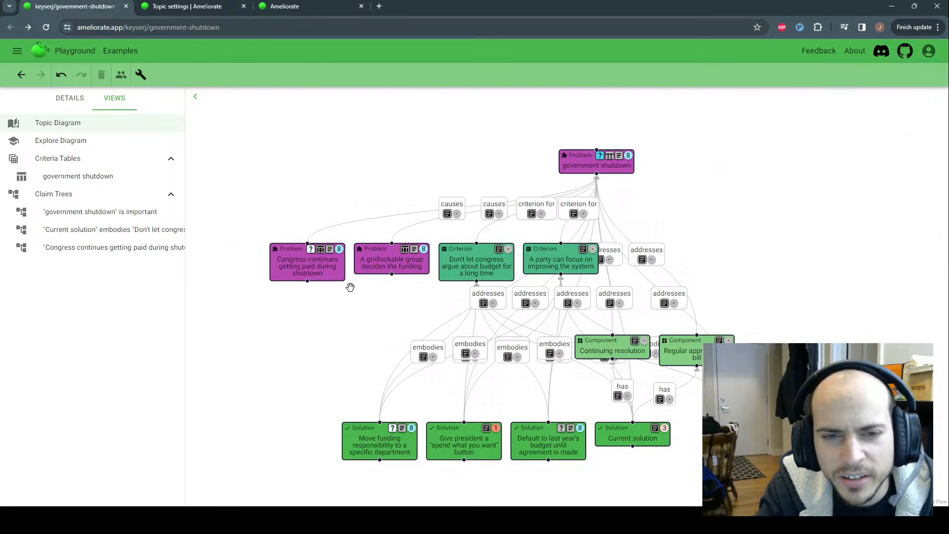
mouse_move(330, 277)
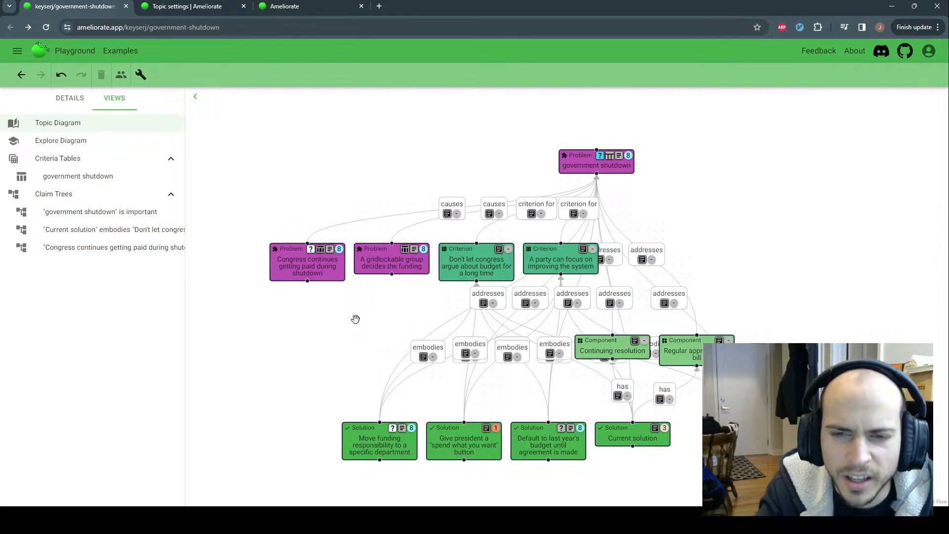
drag(343, 314, 343, 312)
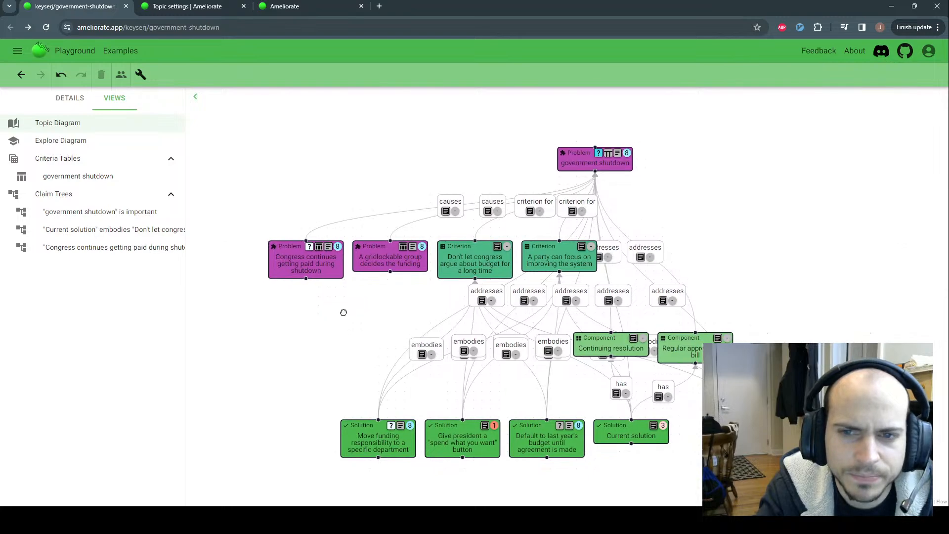
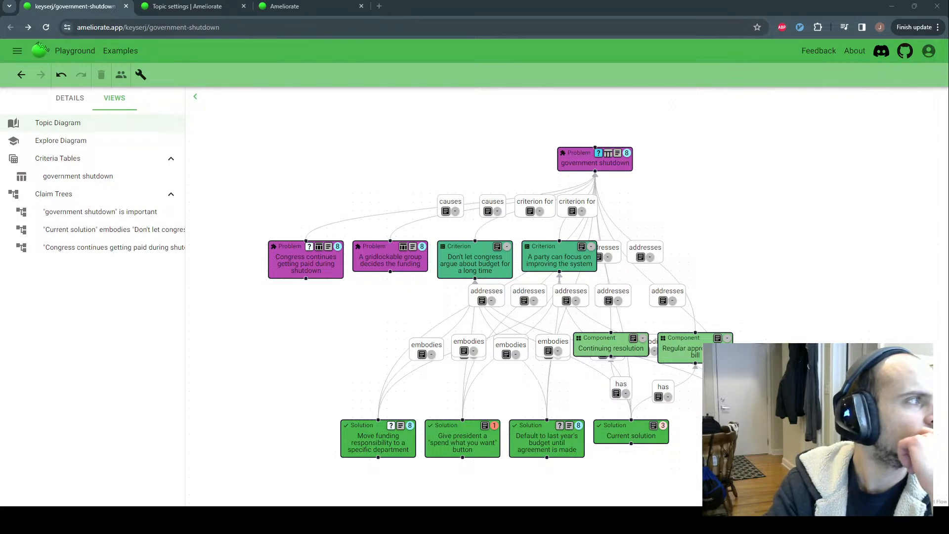
Move the Substack 'Ameliorate Update 1/8/24' post into this browser window to show its article
drag(382, 26, 435, 16)
Enlarge the post's node-layout diagram, then close the enlarged view
scroll(238, 176, up, 4)
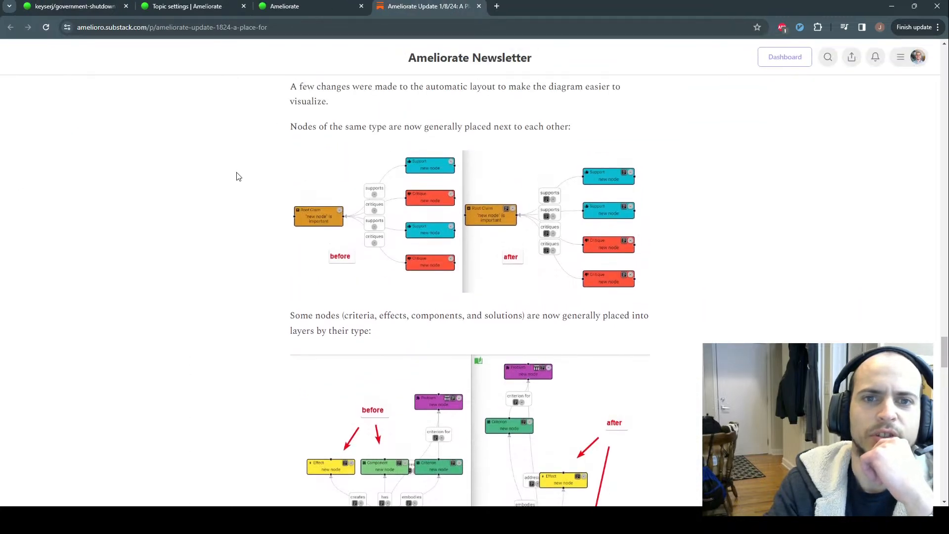
scroll(235, 181, down, 3)
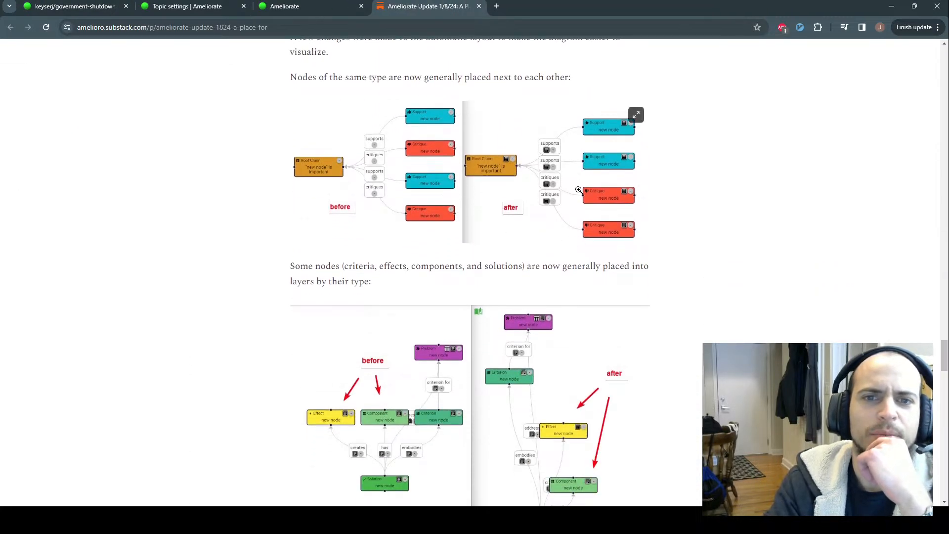
click(572, 247)
click(931, 57)
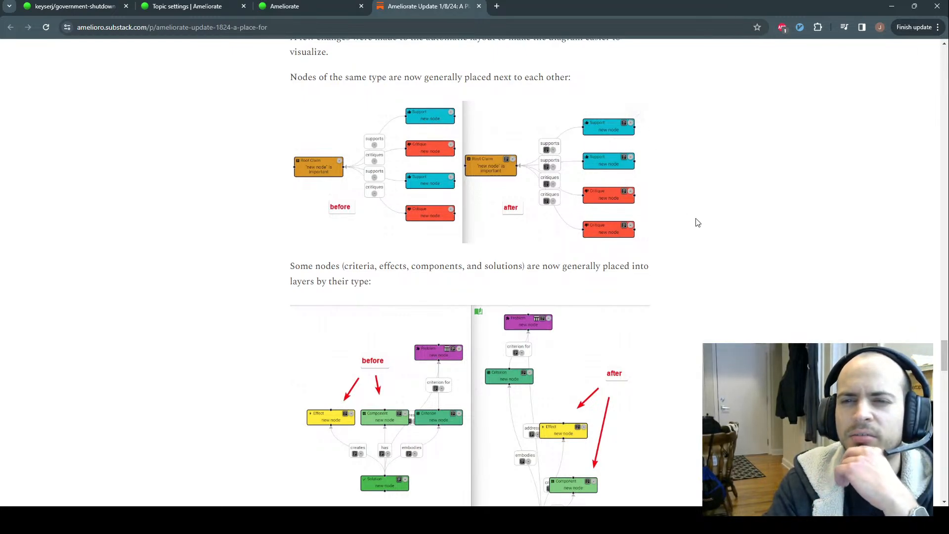
Read through the rest of the update post, then close the newsletter tab
scroll(720, 204, down, 3)
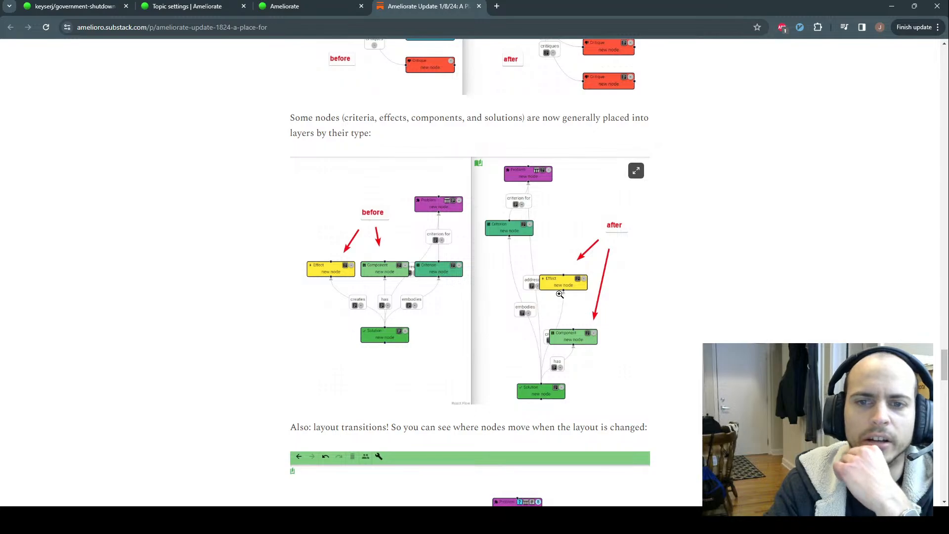
scroll(712, 277, down, 4)
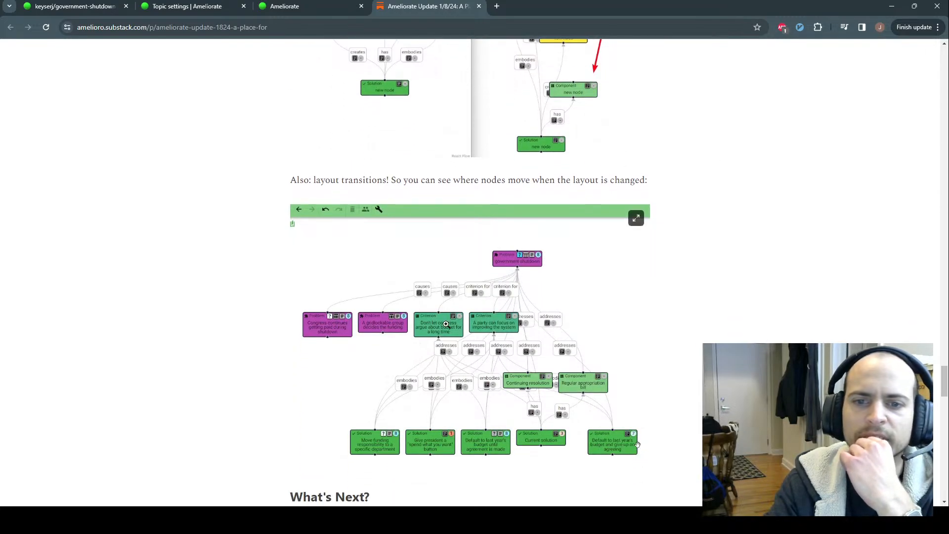
scroll(544, 271, down, 1)
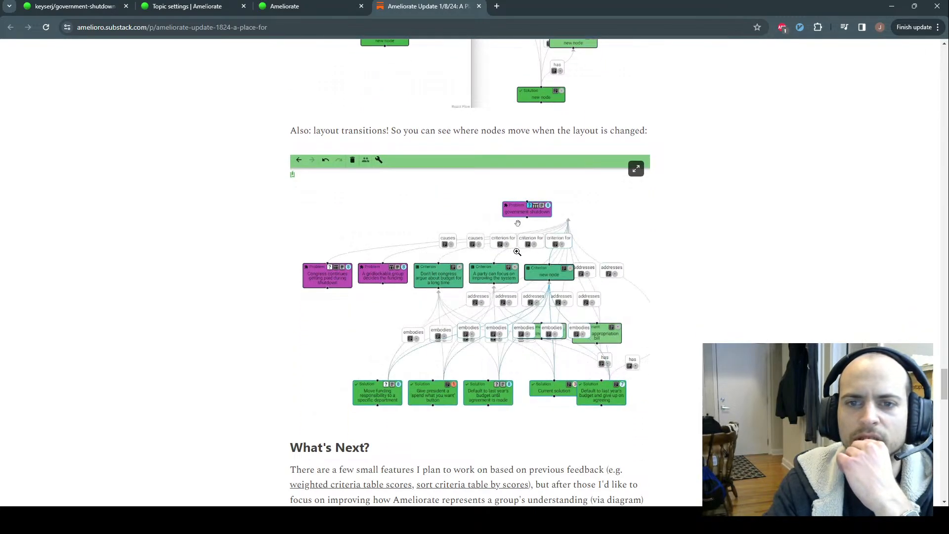
middle_click(418, 5)
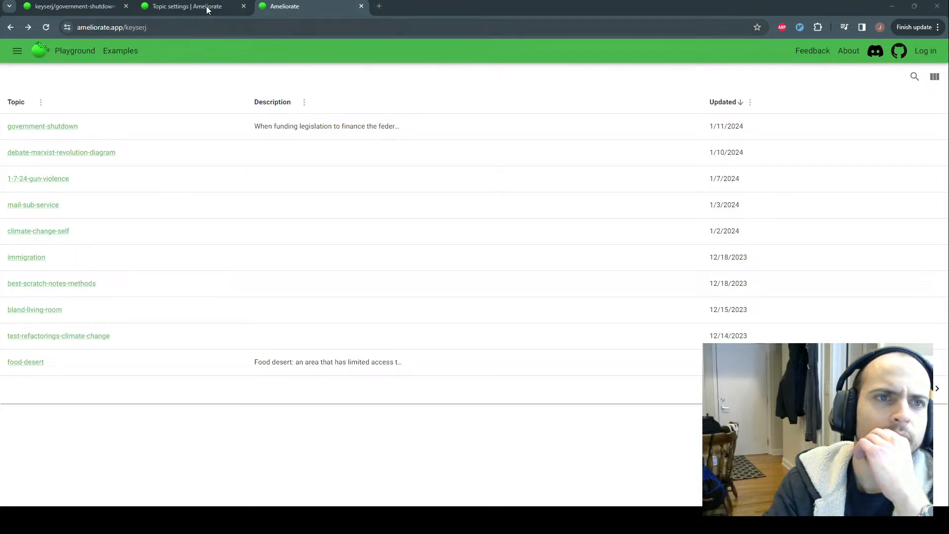
Close the extra topic-list tab and go back to the government-shutdown diagram
click(187, 7)
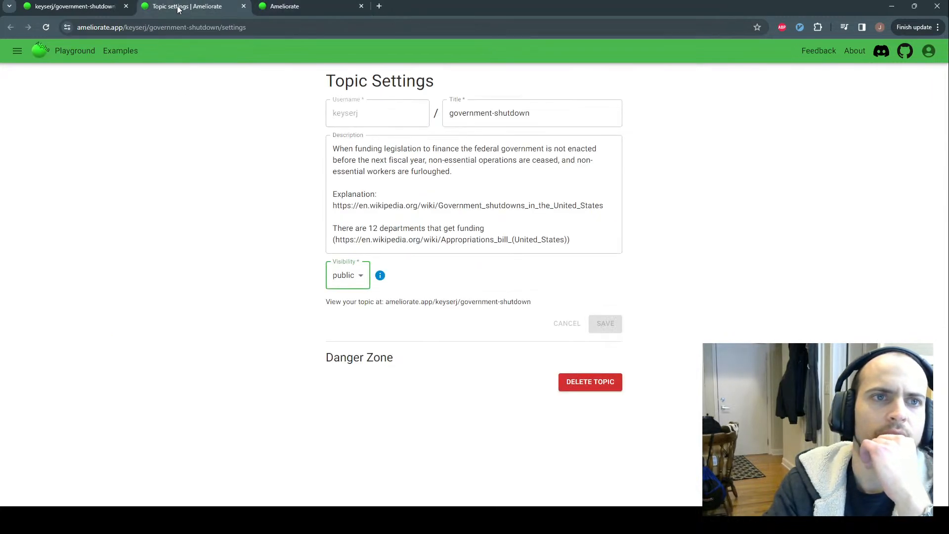
middle_click(289, 6)
key(alt+Left)
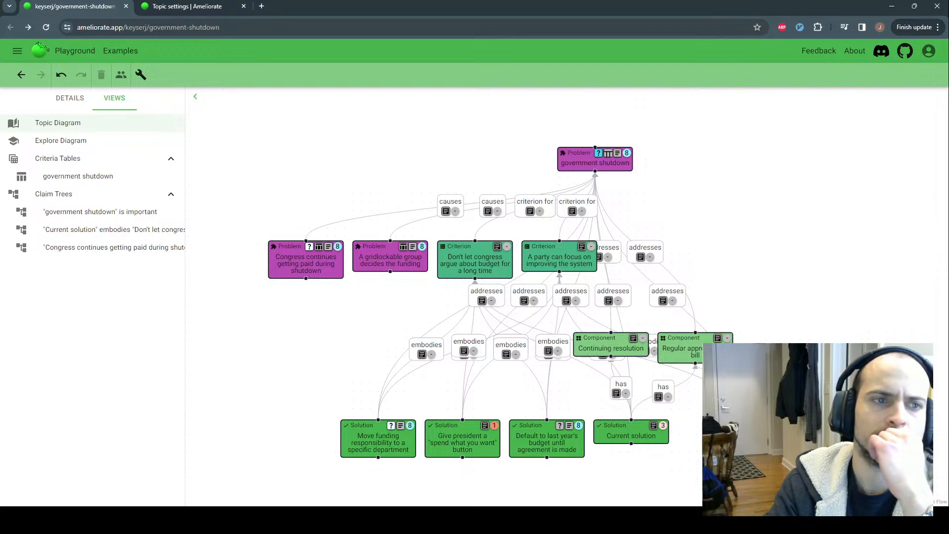
Switch between Topic Diagram and Explore Diagram views, ending on the Topic Diagram with its description
click(74, 101)
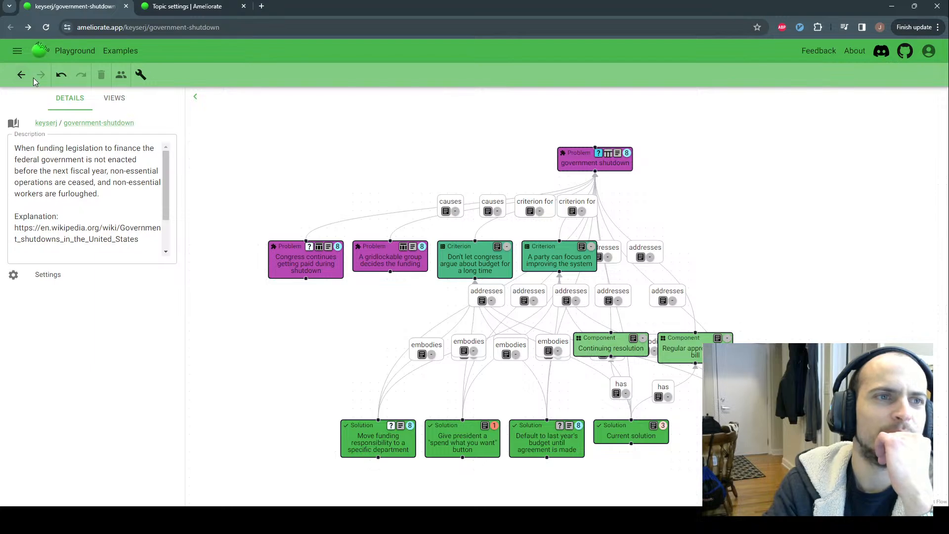
click(103, 103)
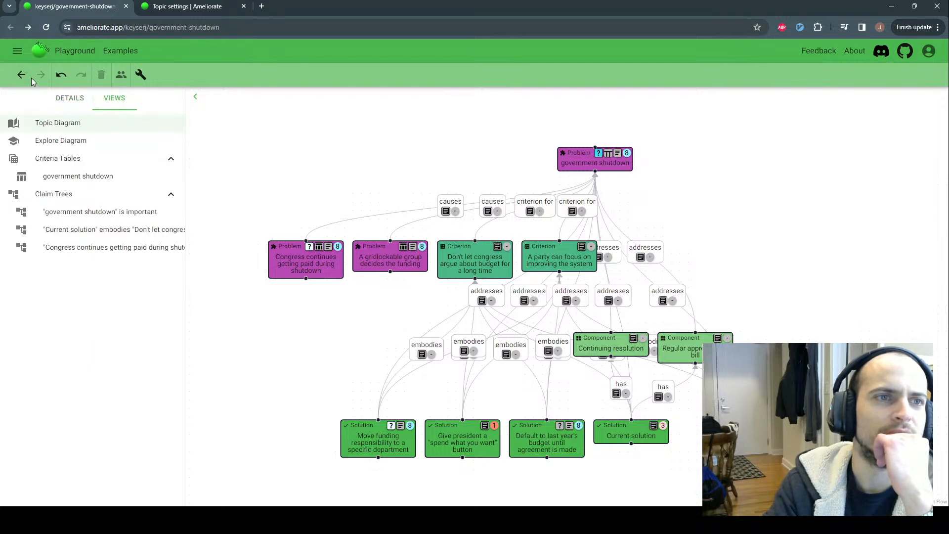
click(56, 141)
click(22, 76)
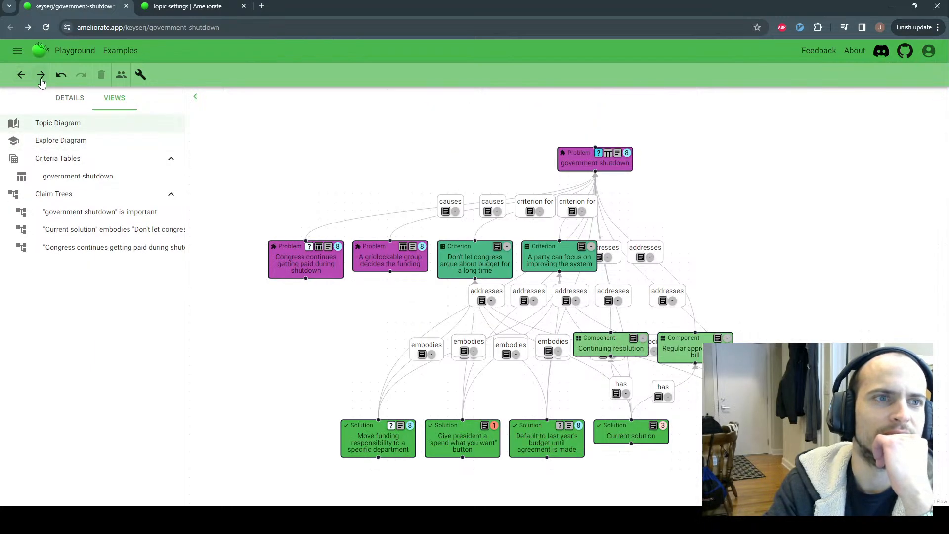
click(41, 76)
click(21, 75)
click(70, 99)
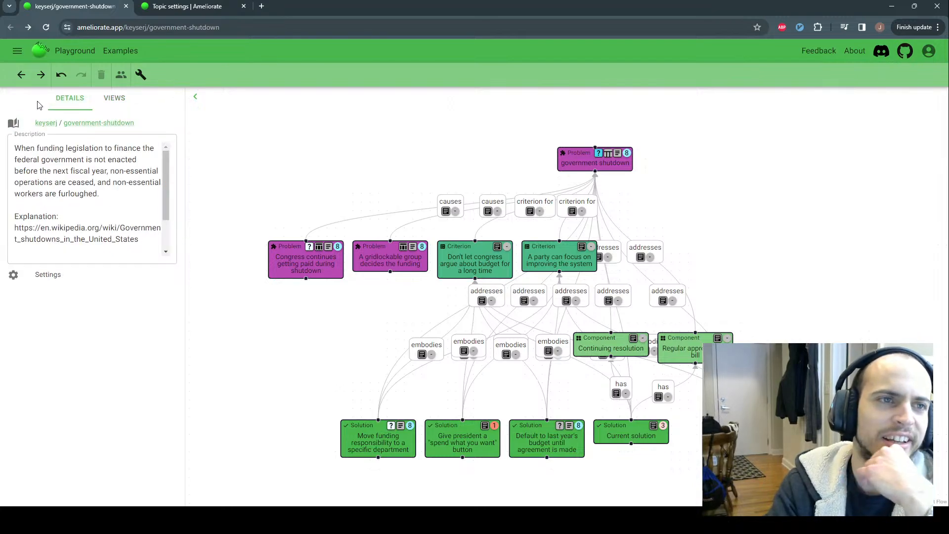
click(40, 77)
click(22, 76)
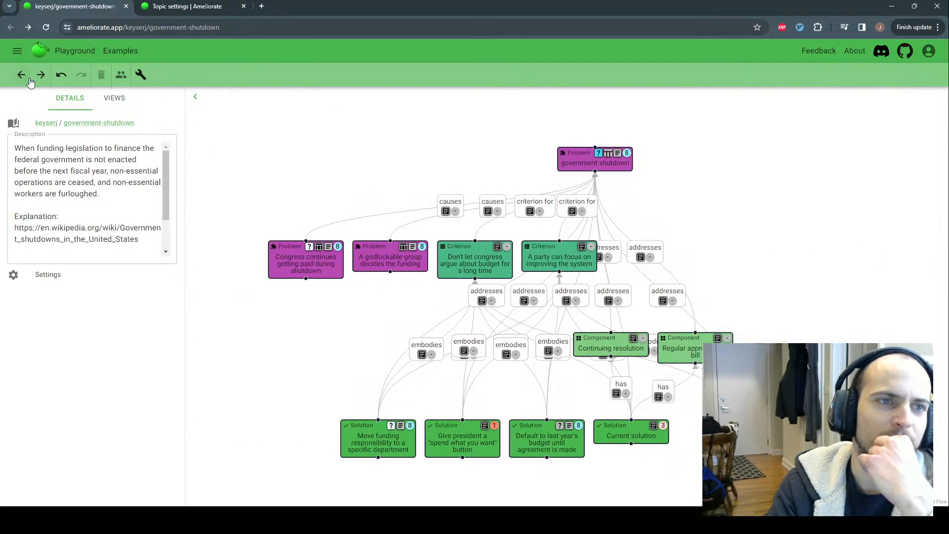
Browse the government shutdown, 'who is affected' and national parks nodes, then step back to Congress-getting-paid
click(322, 265)
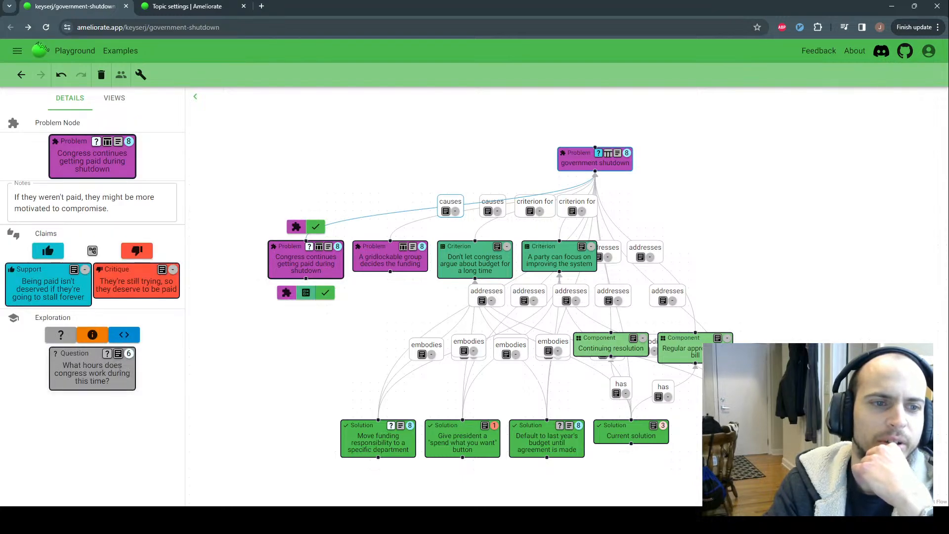
click(566, 169)
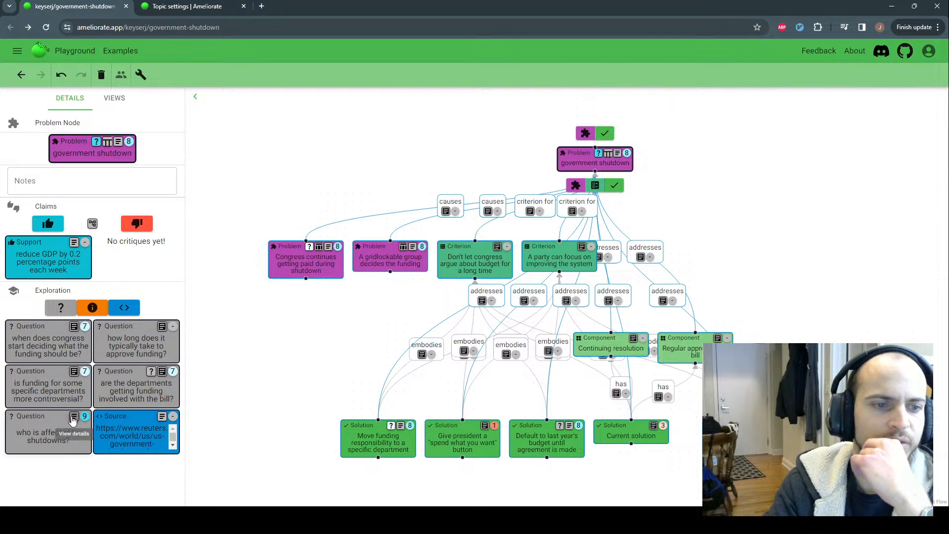
click(60, 429)
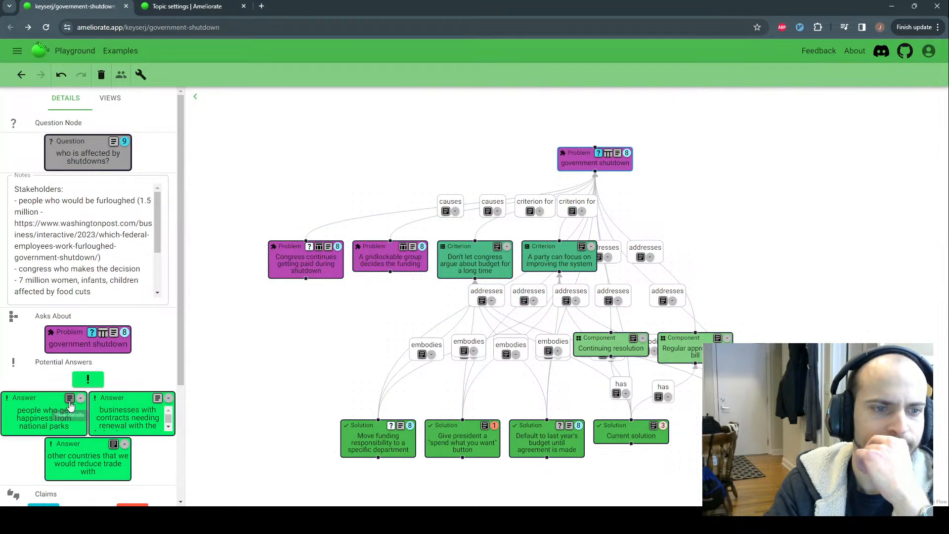
click(56, 413)
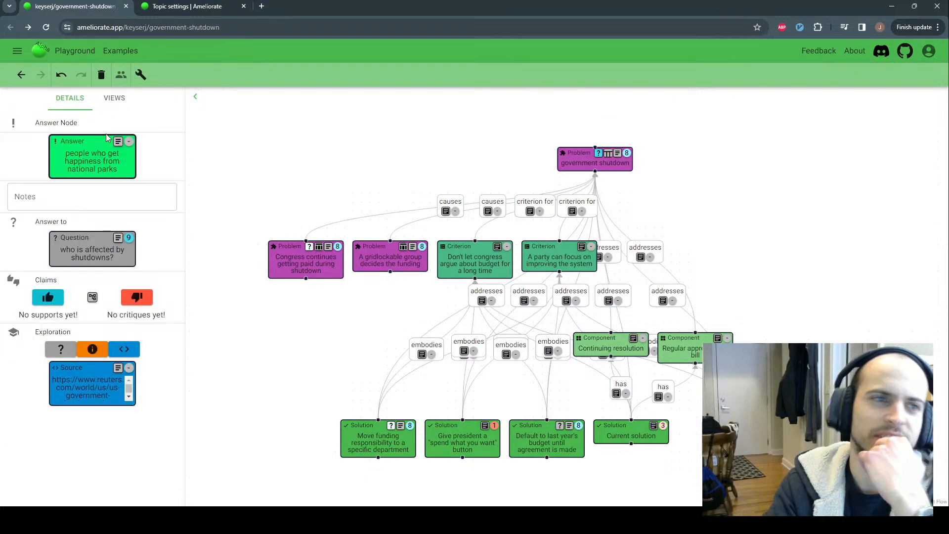
click(21, 74)
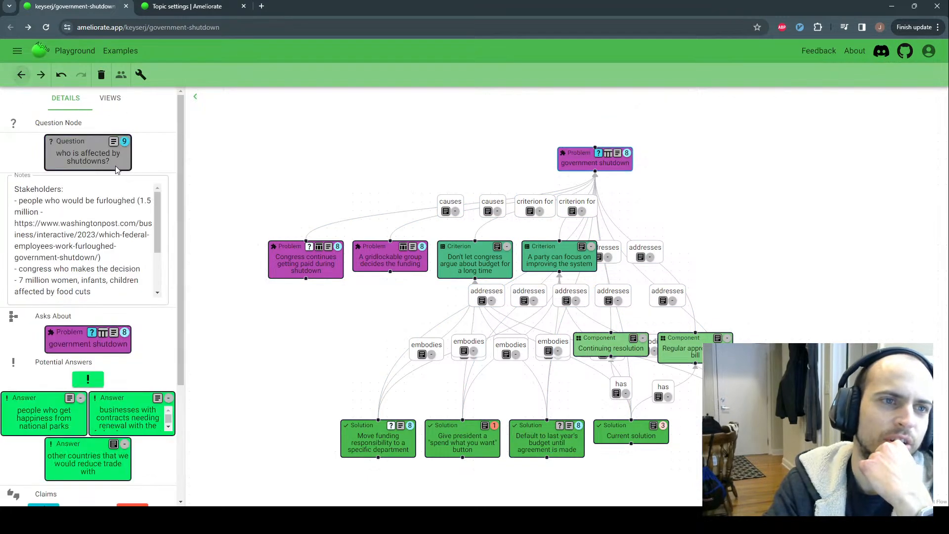
click(21, 75)
click(21, 75)
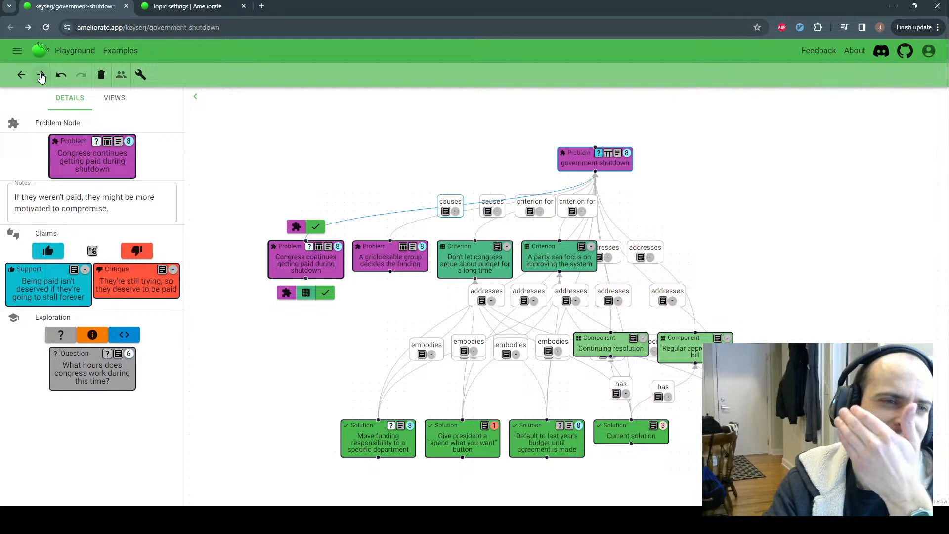
Reload the plain government-shutdown topic URL without the selected-node parameter
click(248, 28)
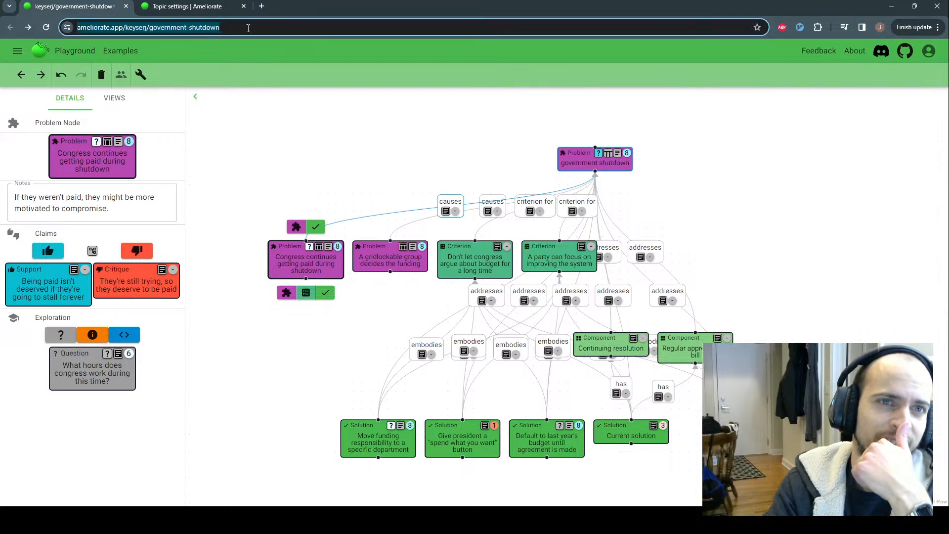
click(268, 32)
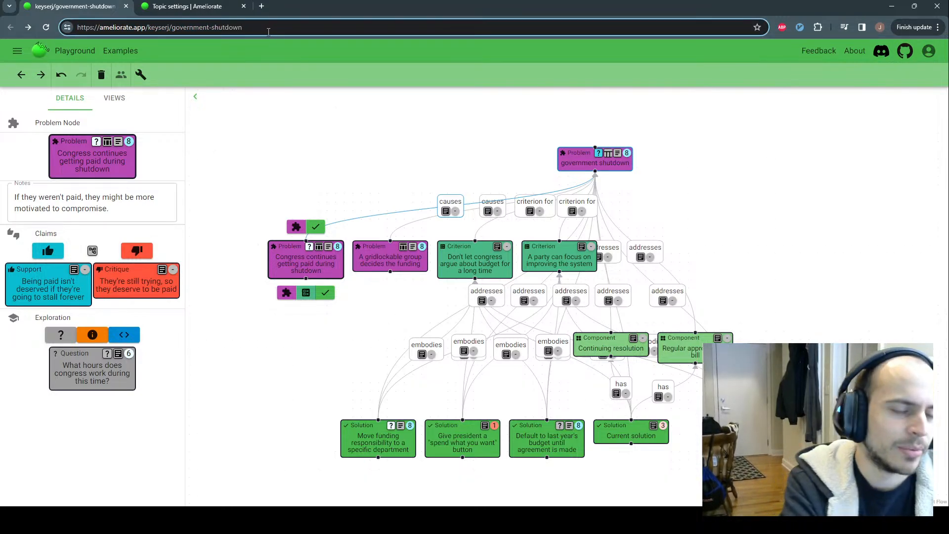
text(?selde)
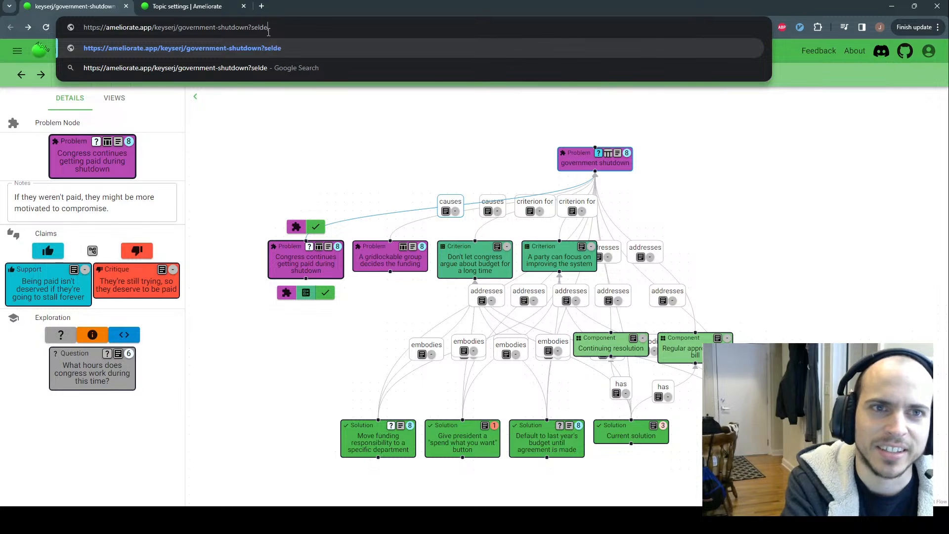
key(BackSpace)
key(BackSpace)
text(ected=)
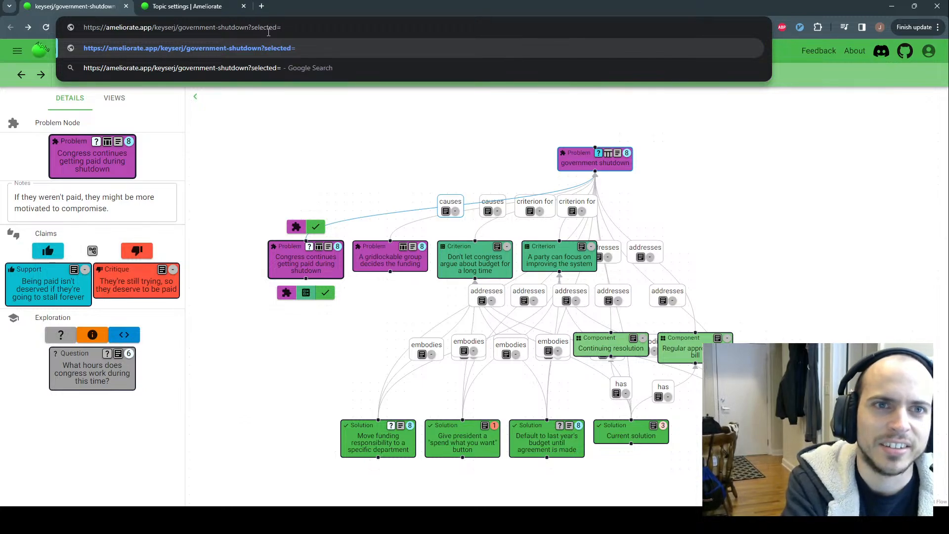
text([)
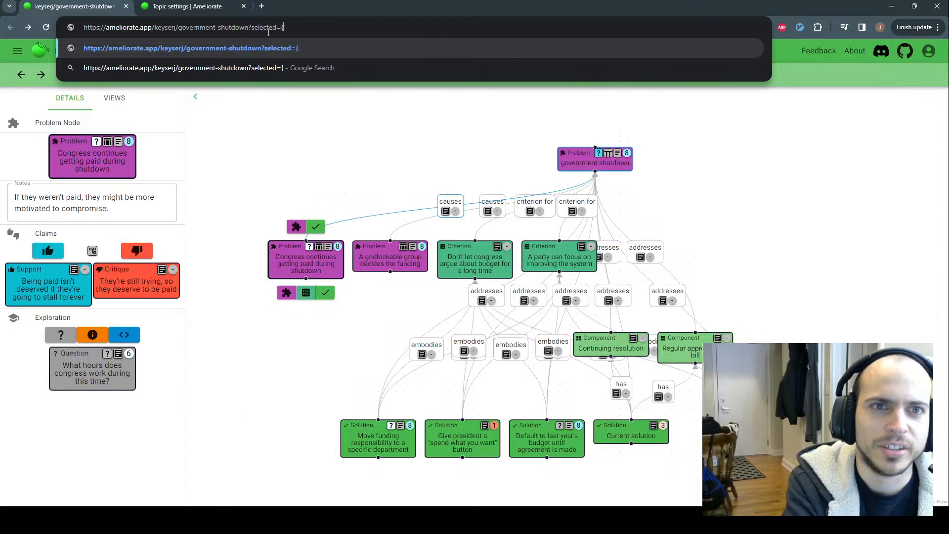
text(n)
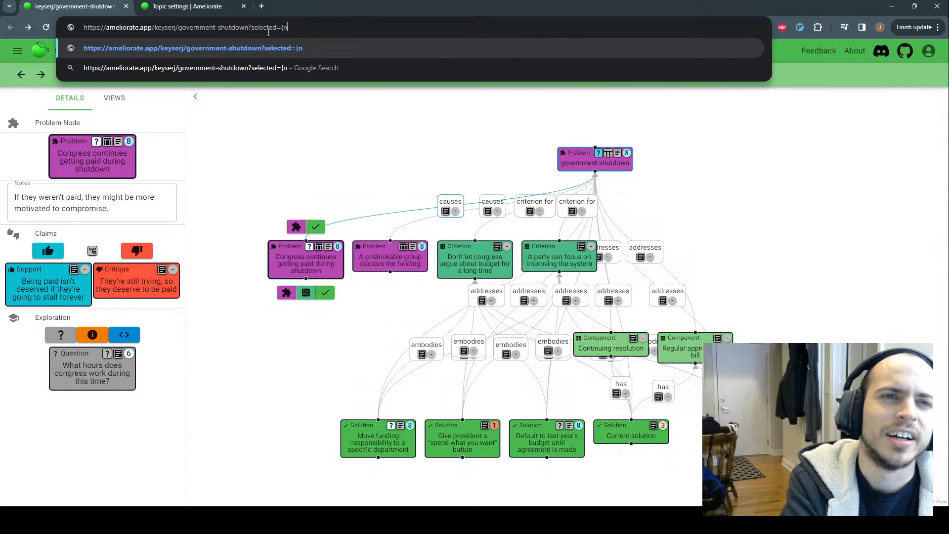
key(BackSpace)
key(BackSpace)
key(BackSpace)
key(BackSpace)
key(BackSpace)
key(BackSpace)
key(BackSpace)
key(BackSpace)
key(BackSpace)
key(BackSpace)
key(BackSpace)
key(BackSpace)
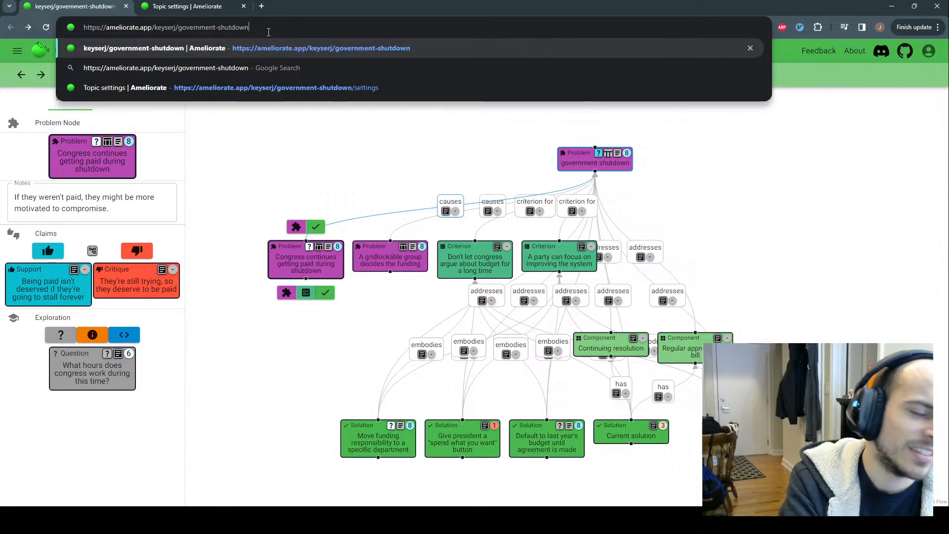
key(Return)
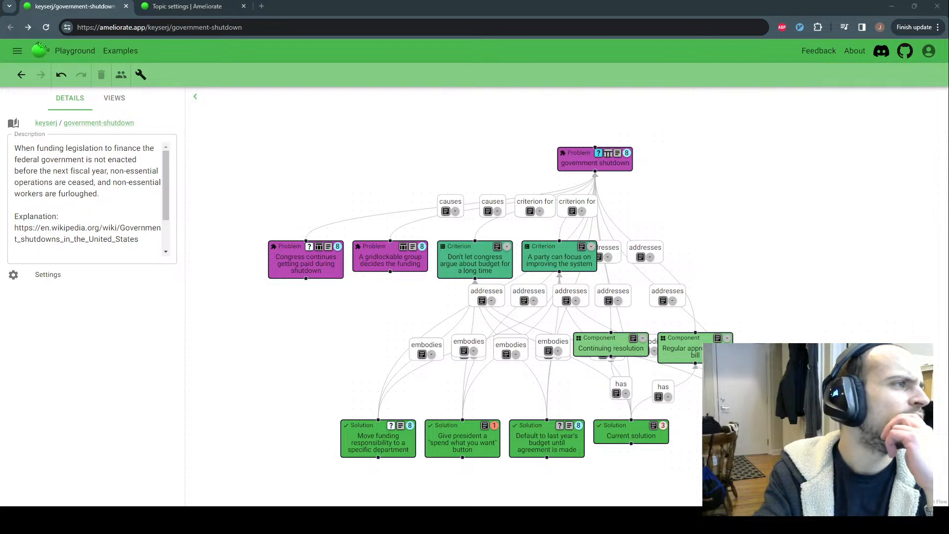
Open github.com/orgs/amelioro/projects/2/views/1 in a new tab and scroll through the Backlog
click(261, 6)
text(https://github.com/orgs/amelioro/projects/2/views/1)
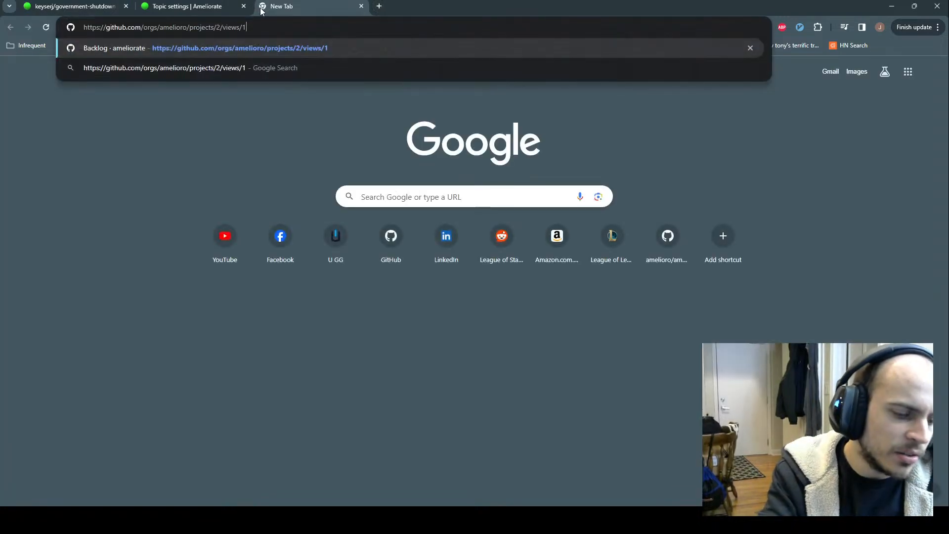
key(Return)
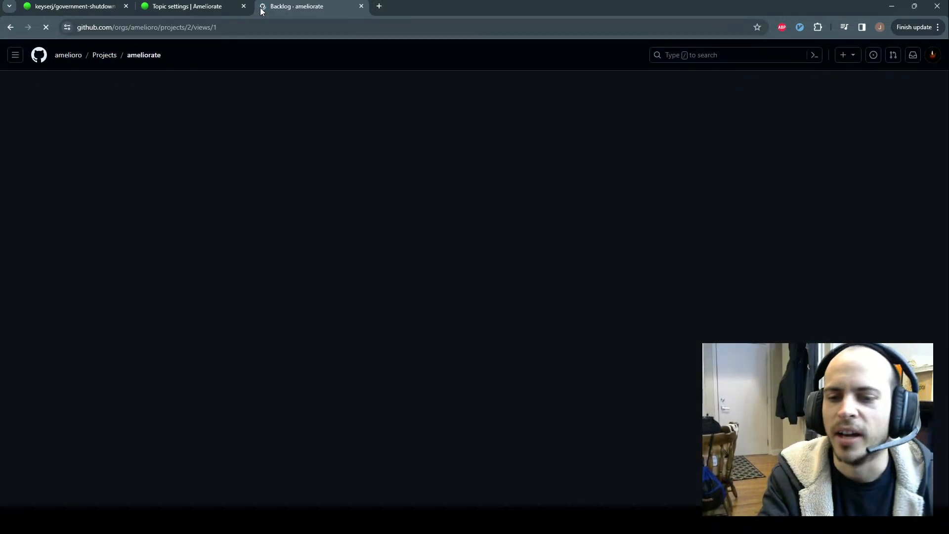
scroll(183, 376, down, 2)
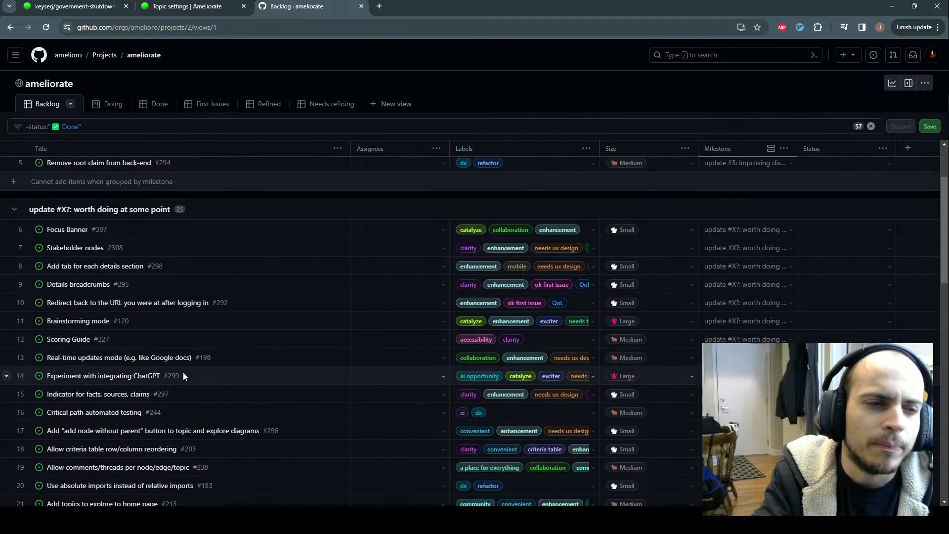
scroll(183, 376, up, 2)
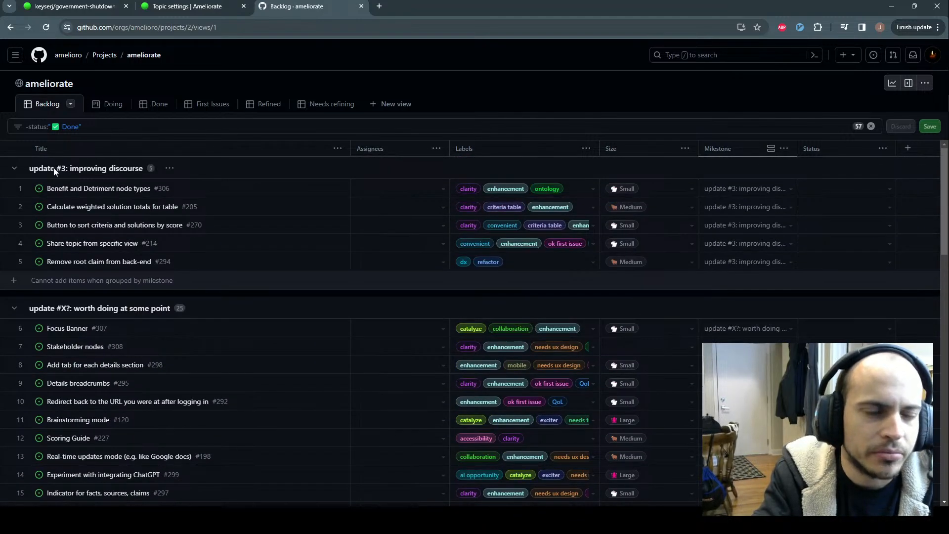
scroll(238, 286, down, 1)
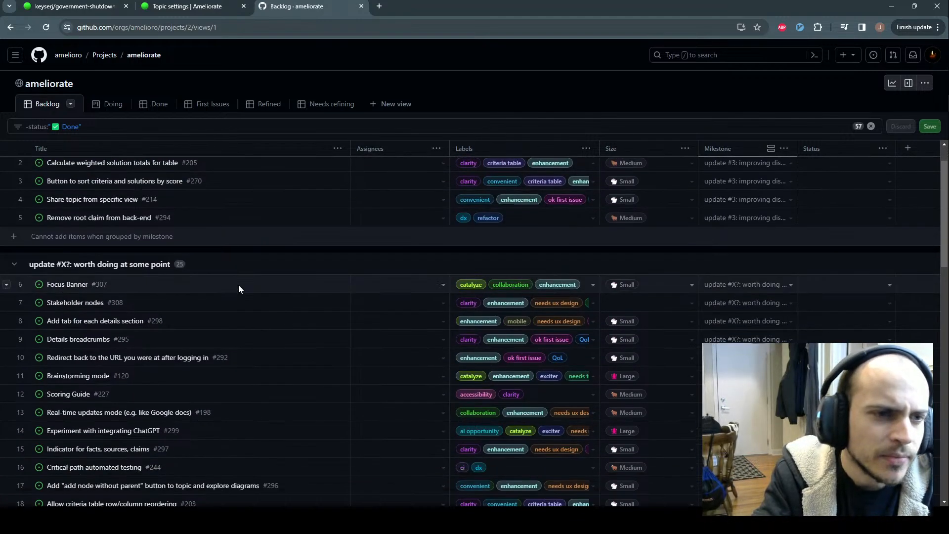
scroll(238, 285, down, 1)
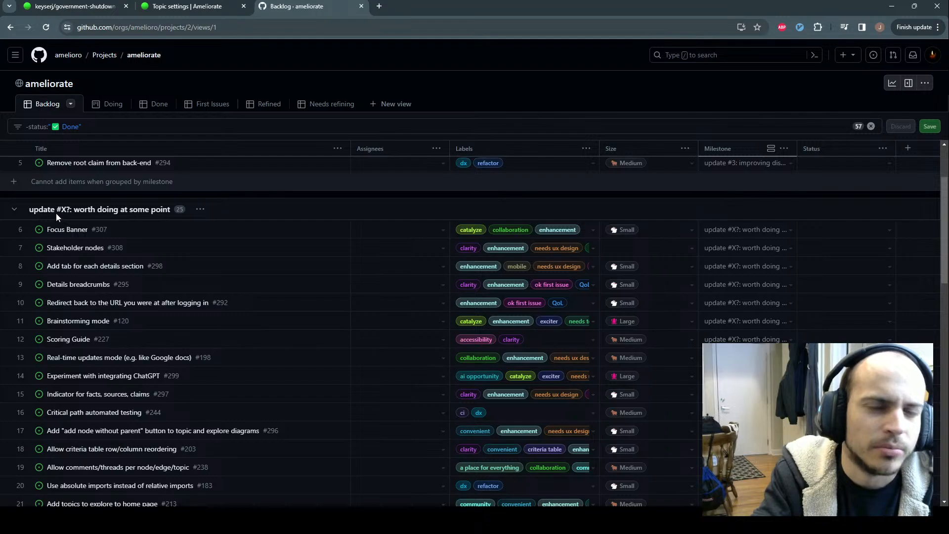
scroll(55, 213, up, 2)
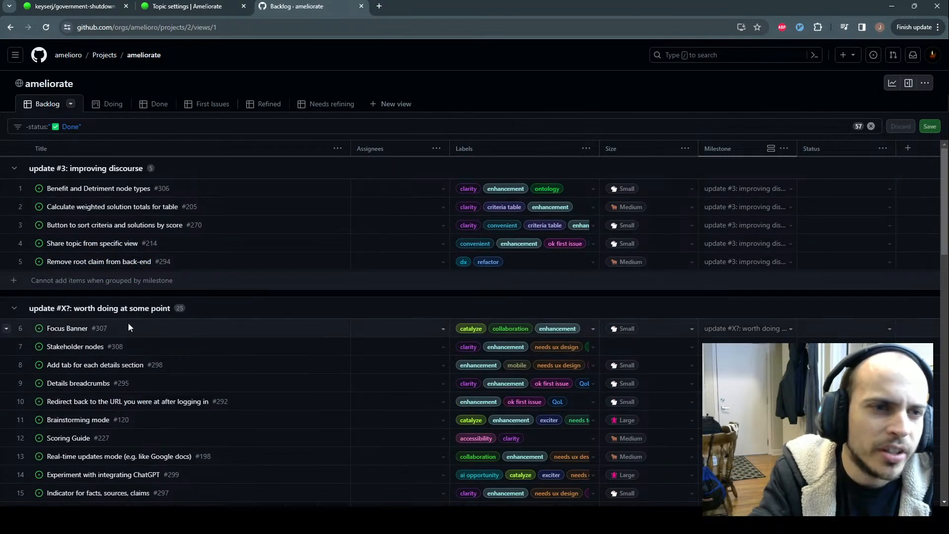
scroll(65, 256, down, 1)
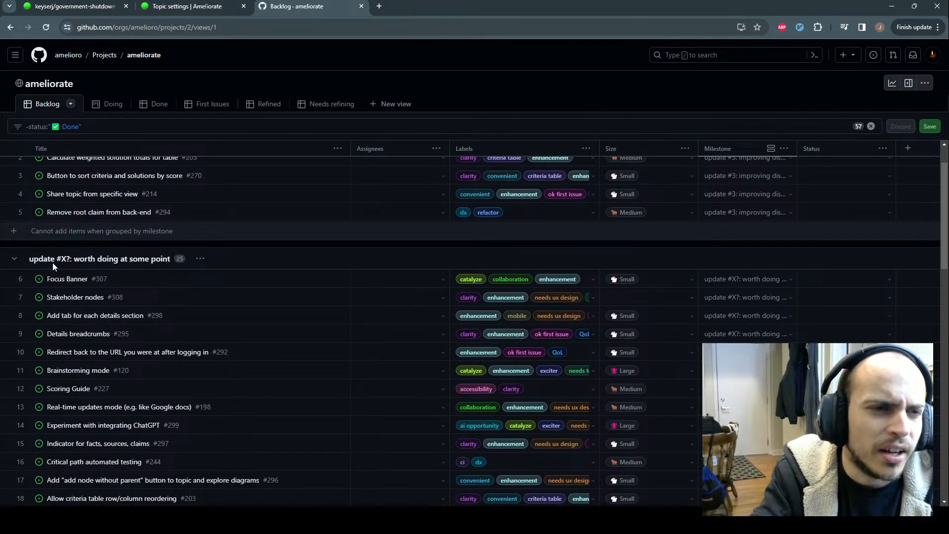
scroll(54, 260, down, 11)
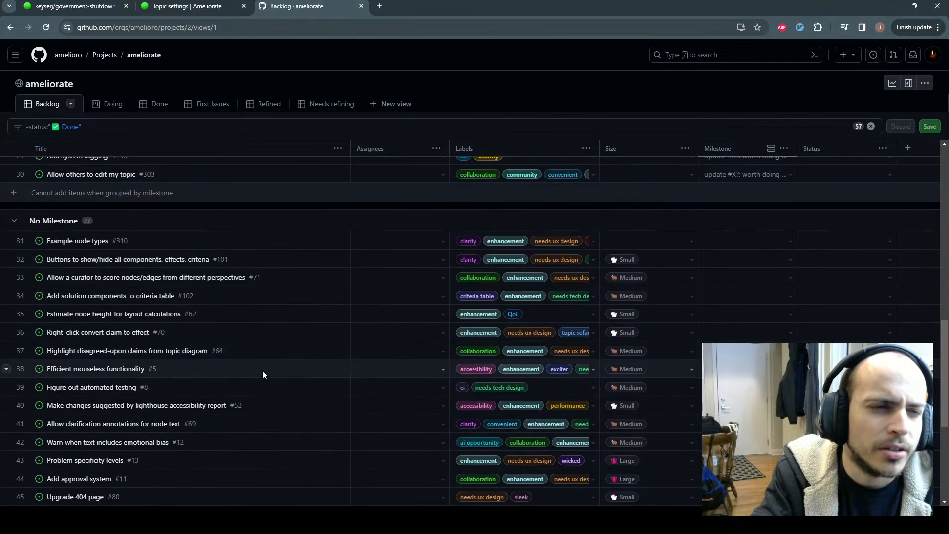
scroll(143, 358, down, 3)
scroll(131, 349, up, 6)
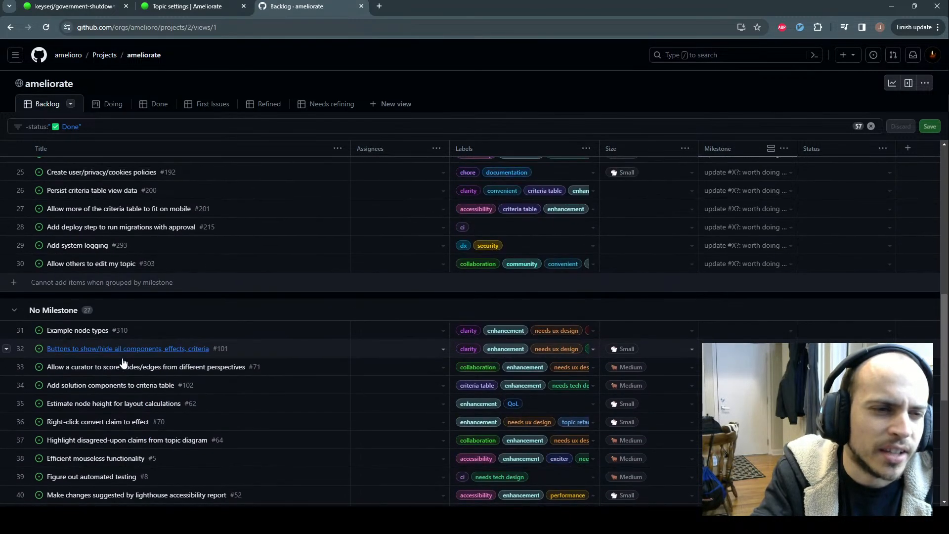
scroll(130, 353, down, 1)
scroll(192, 397, up, 6)
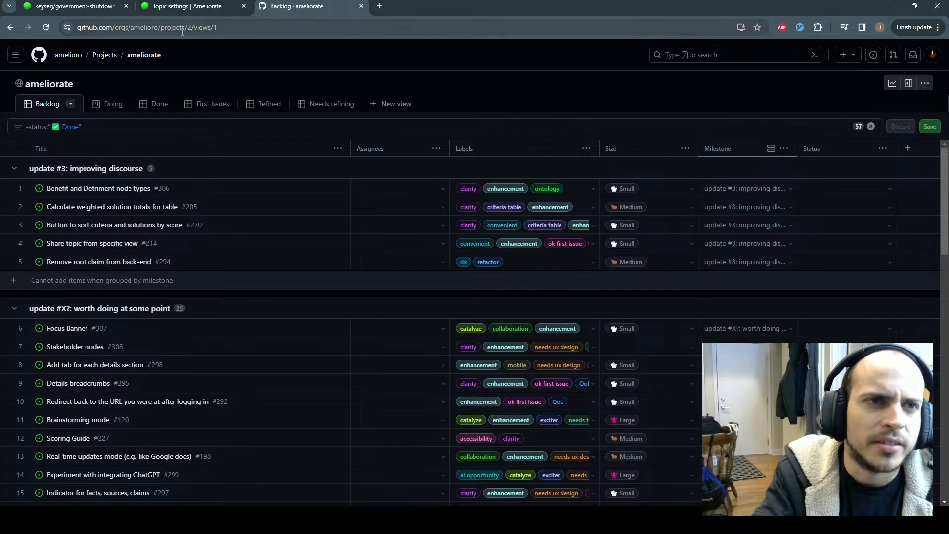
Open issue #205 'Calculate weighted solution totals for table' in a background tab
click(89, 11)
click(283, 6)
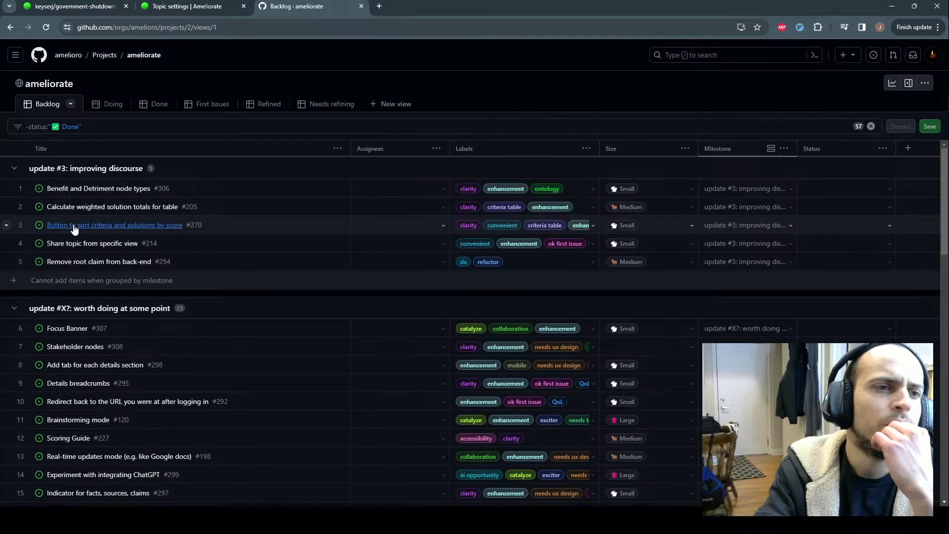
middle_click(82, 208)
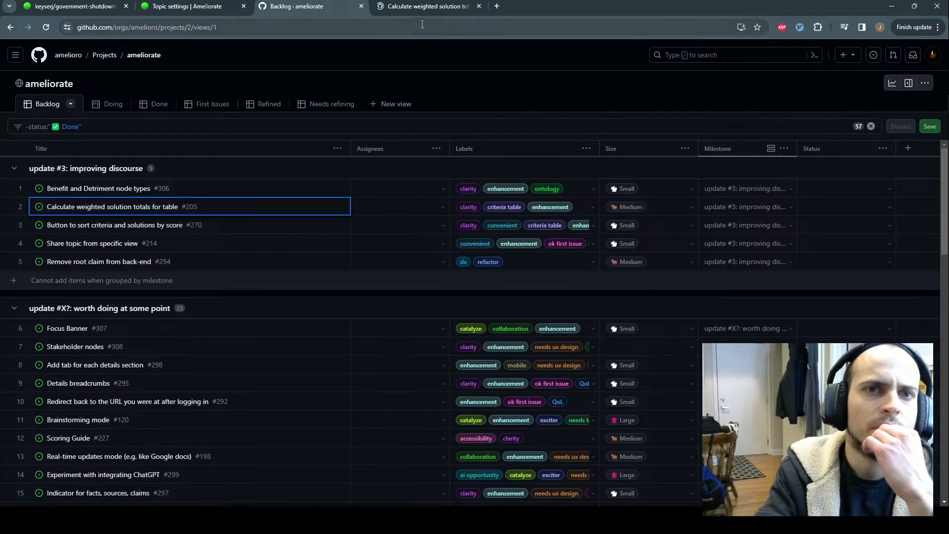
Read issue #205's request for weighted solution scores and its criteria-table mockup
click(405, 7)
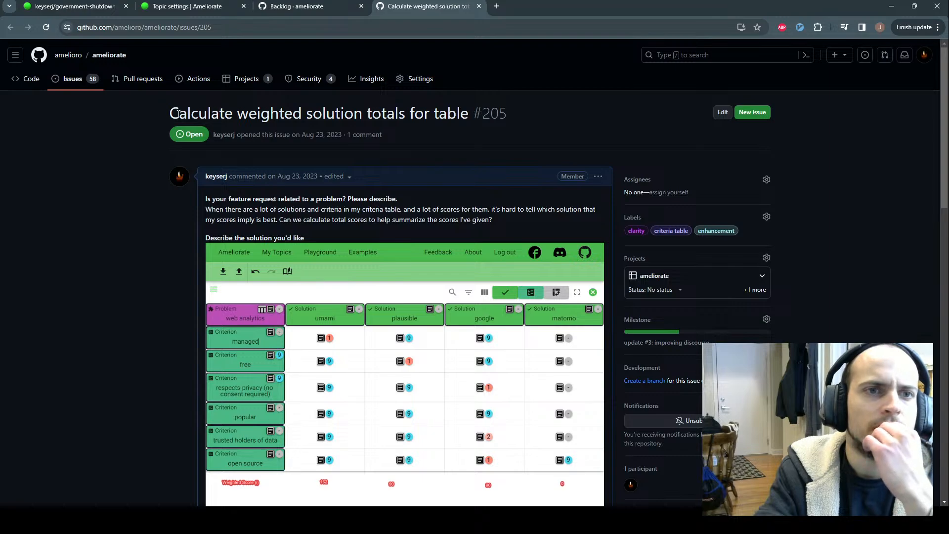
drag(170, 115, 366, 115)
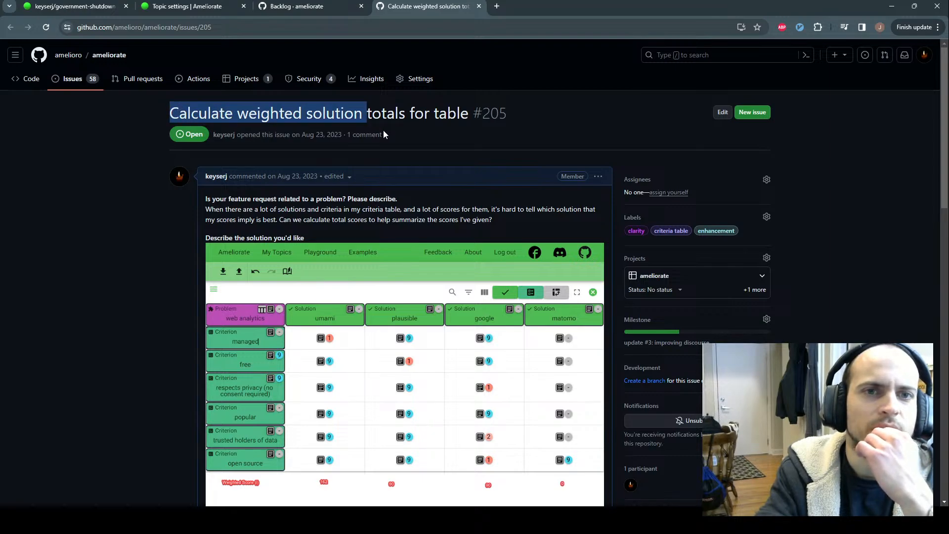
click(411, 131)
scroll(411, 132, down, 2)
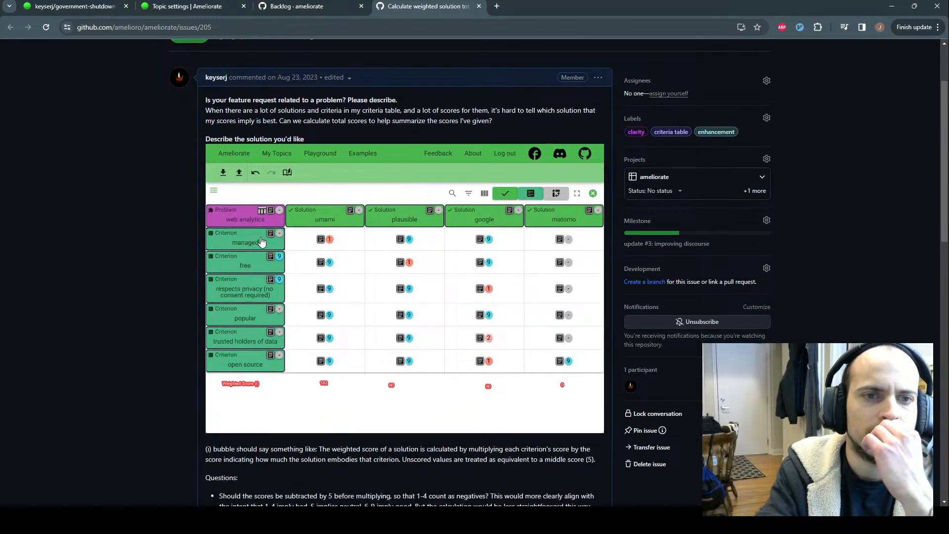
scroll(318, 246, down, 1)
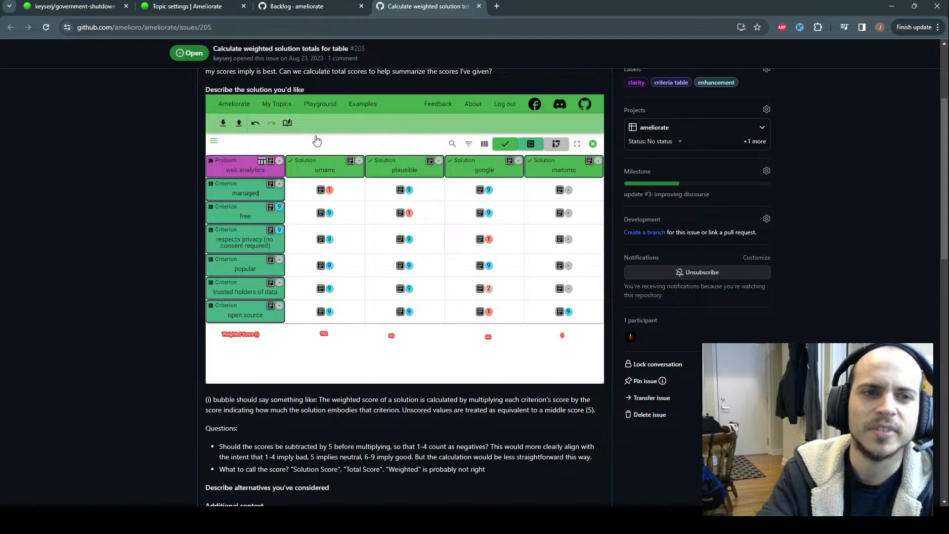
scroll(309, 114, up, 2)
scroll(309, 113, up, 1)
scroll(375, 206, down, 11)
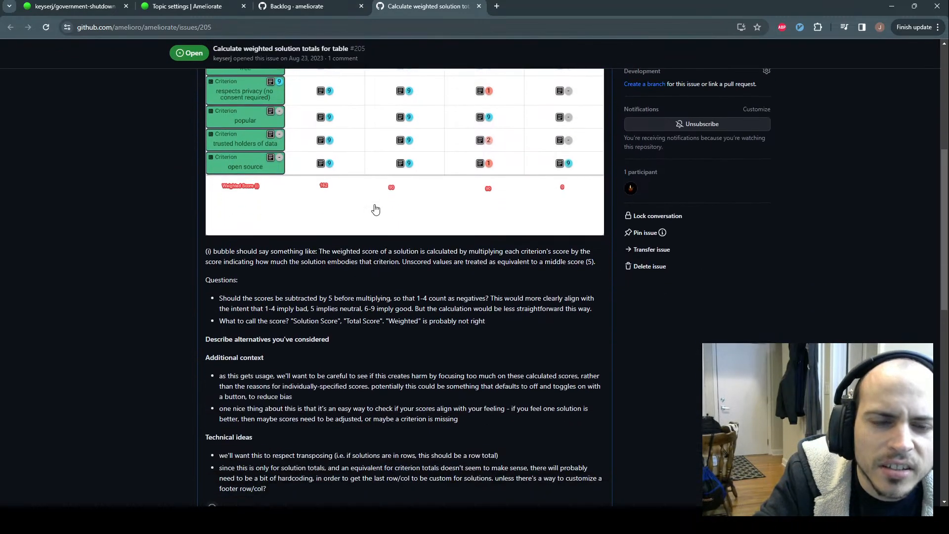
scroll(382, 218, up, 9)
scroll(384, 212, up, 1)
scroll(376, 203, down, 1)
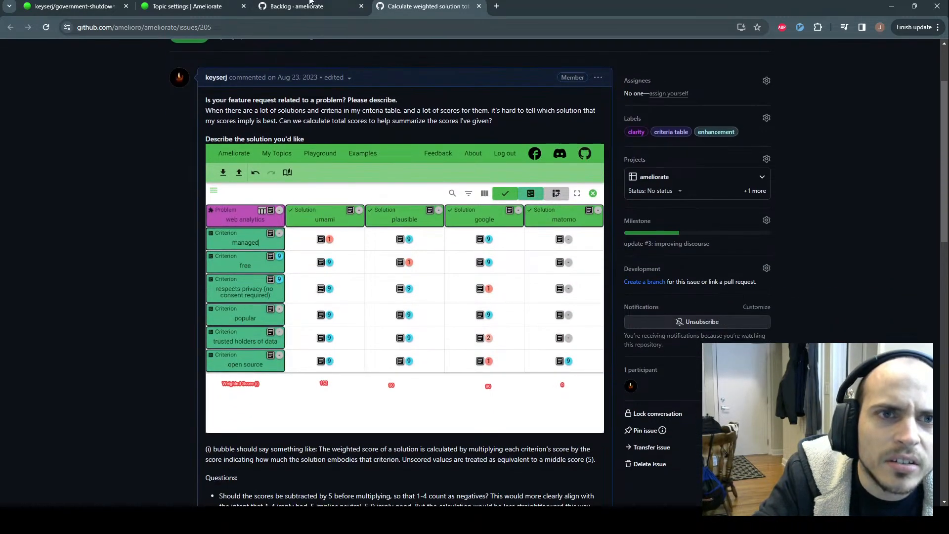
Open the user's topic list in a new tab, go to the next page and open web-analytics
click(187, 6)
click(97, 2)
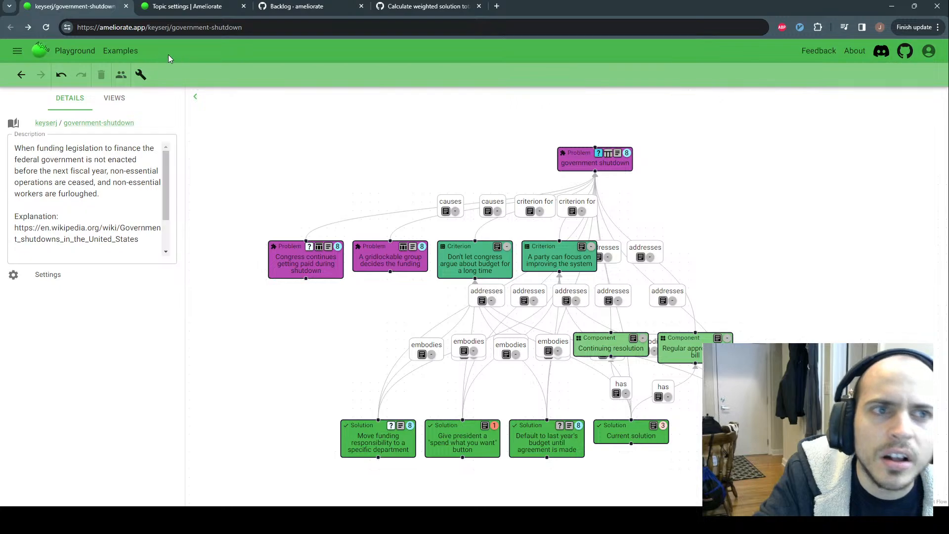
middle_click(46, 123)
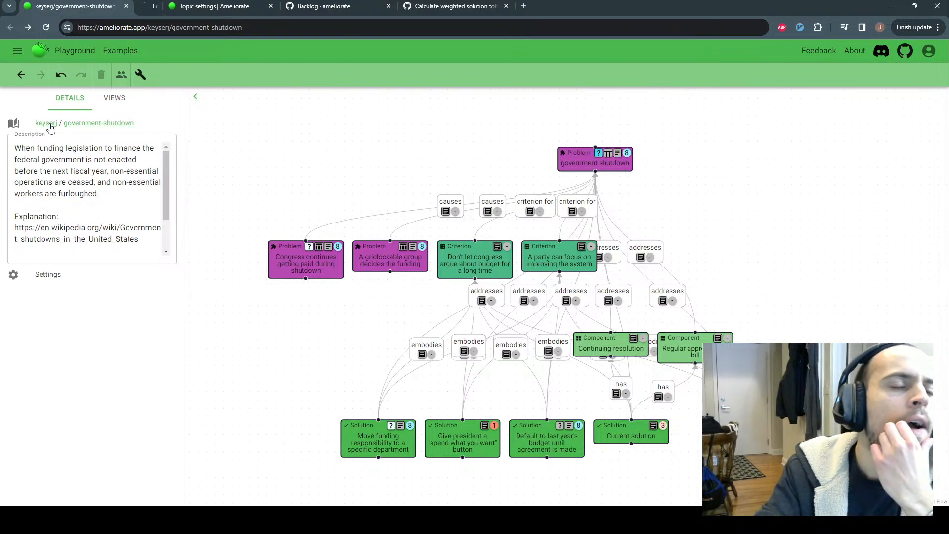
click(167, 12)
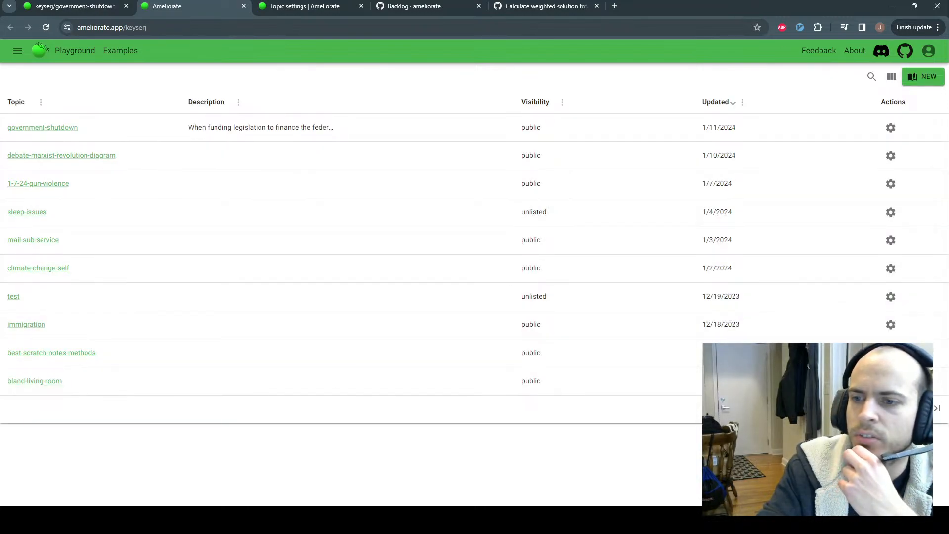
click(917, 408)
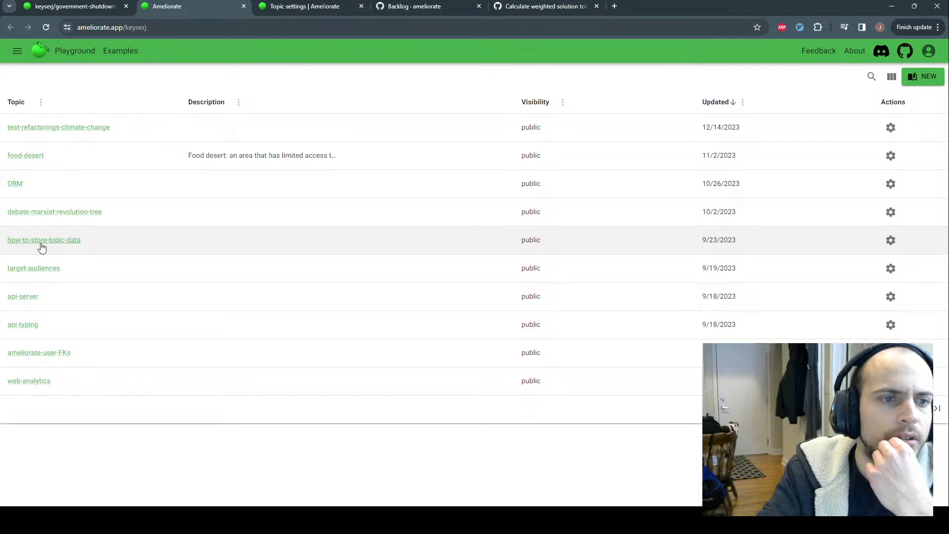
click(27, 382)
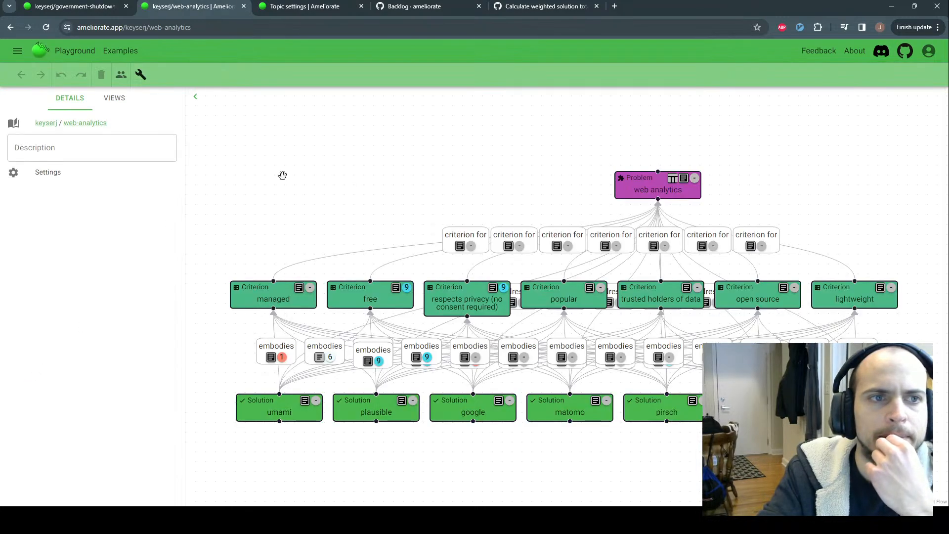
In the web-analytics criteria table, score managed 1 and leave open source unscored
click(672, 178)
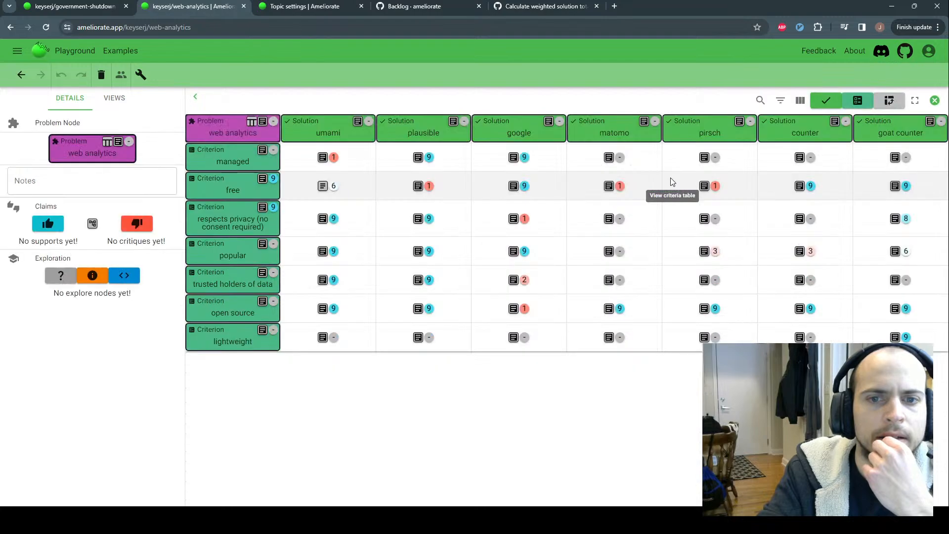
click(195, 96)
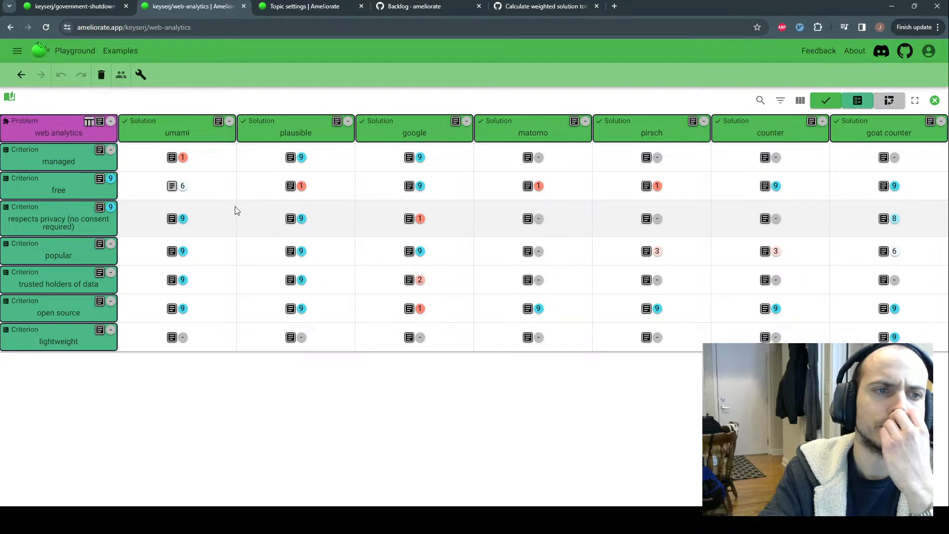
click(110, 302)
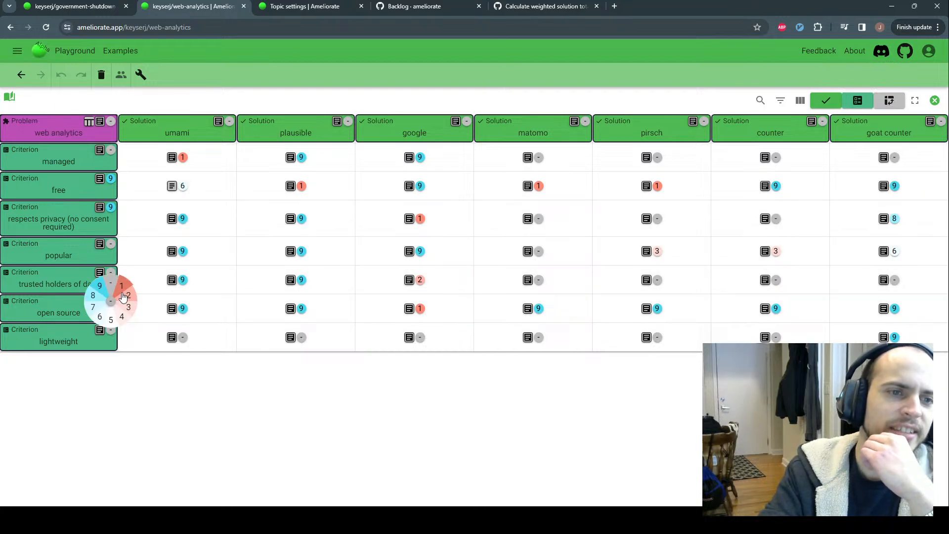
click(131, 306)
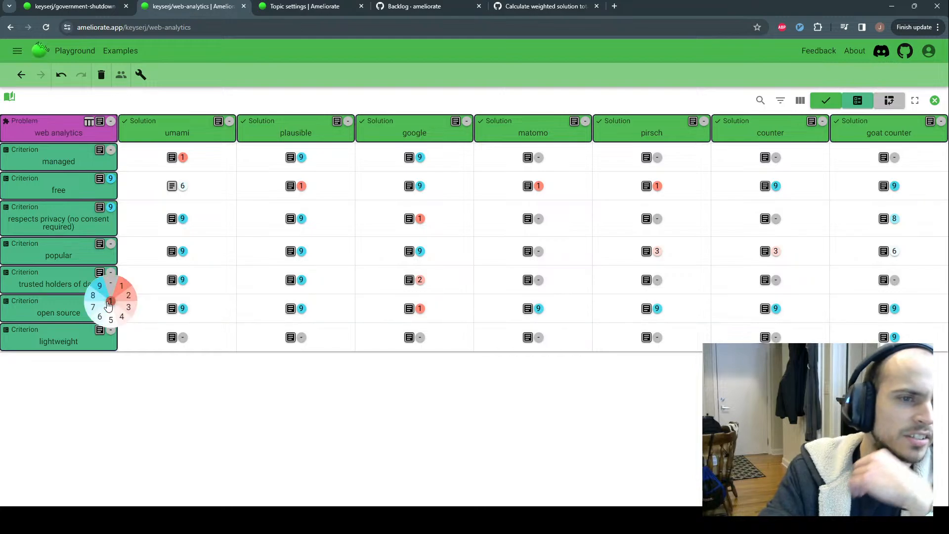
click(111, 290)
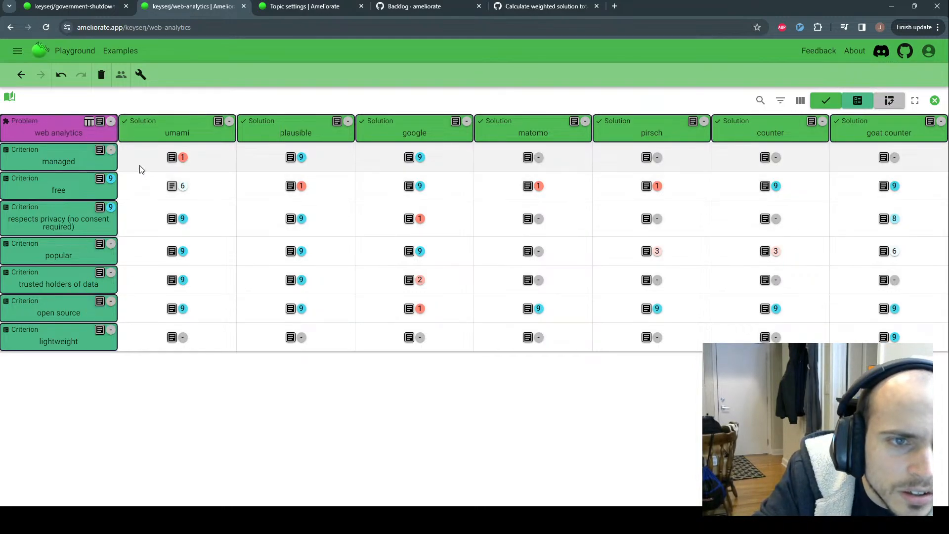
click(122, 141)
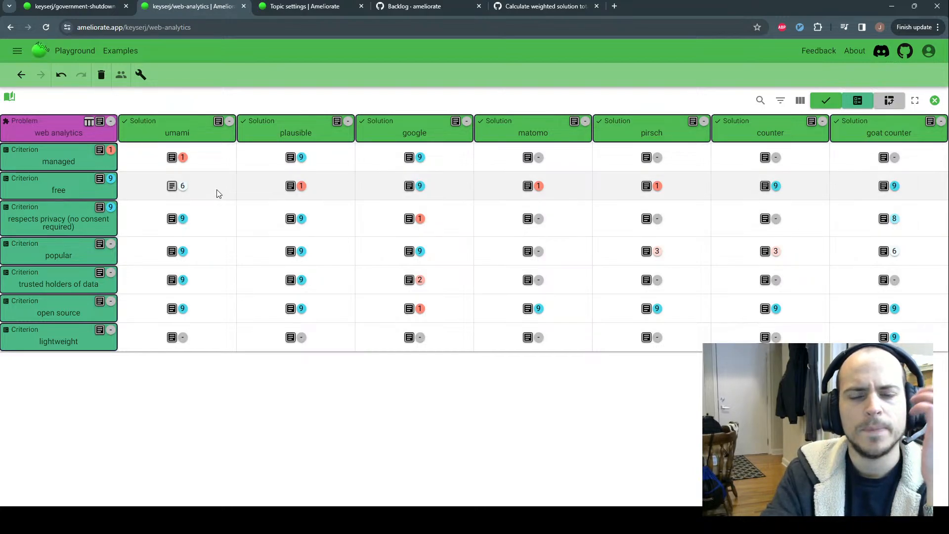
Return from issue #205 to the keyserj/web-analytics criteria table tab
click(543, 7)
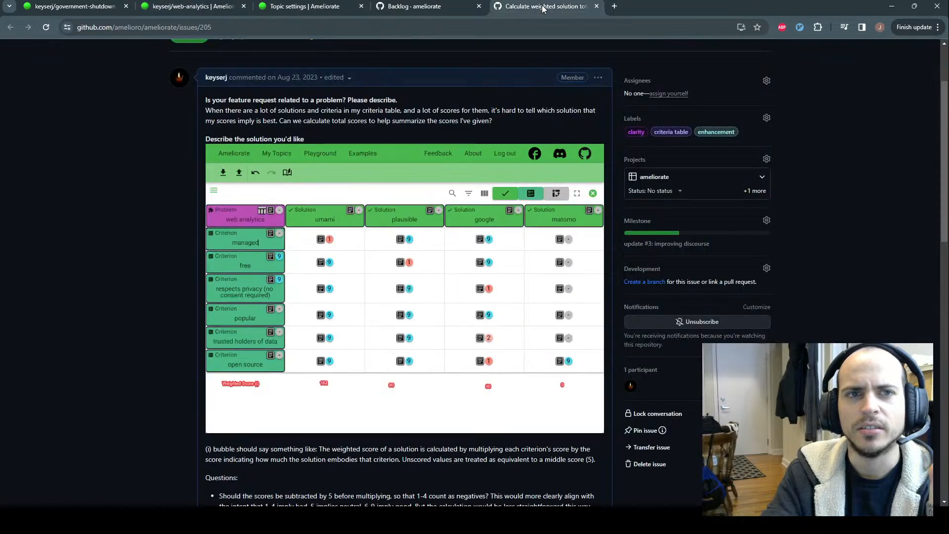
click(185, 6)
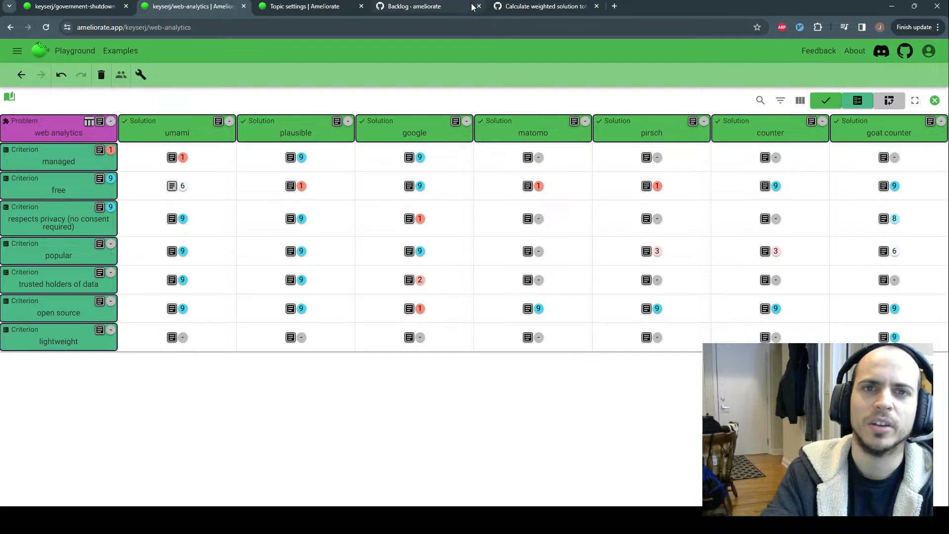
Bring GitHub issue #205, 'Calculate weighted solution totals for table', back into view
click(541, 7)
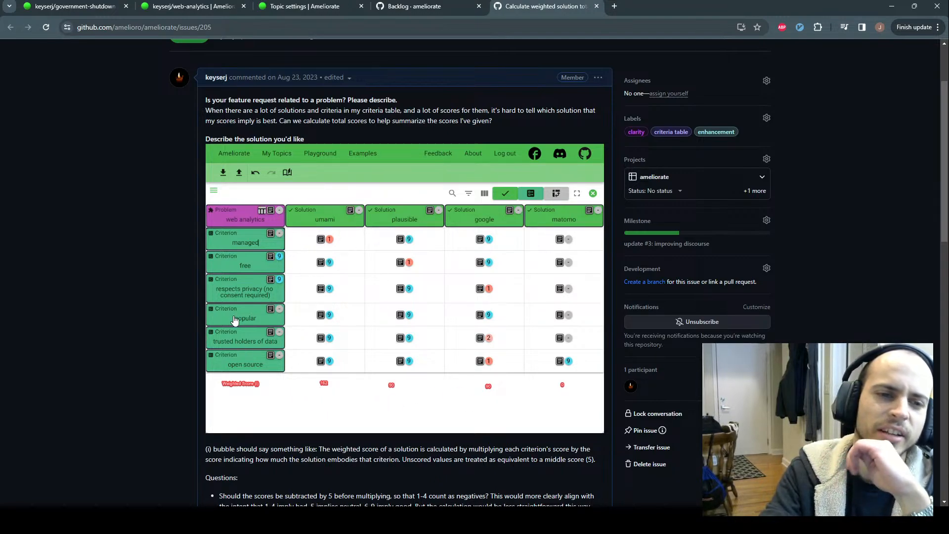
Close issue #205 from the Backlog and open issue #270 on sorting by score in the background
scroll(124, 262, down, 4)
scroll(124, 262, up, 5)
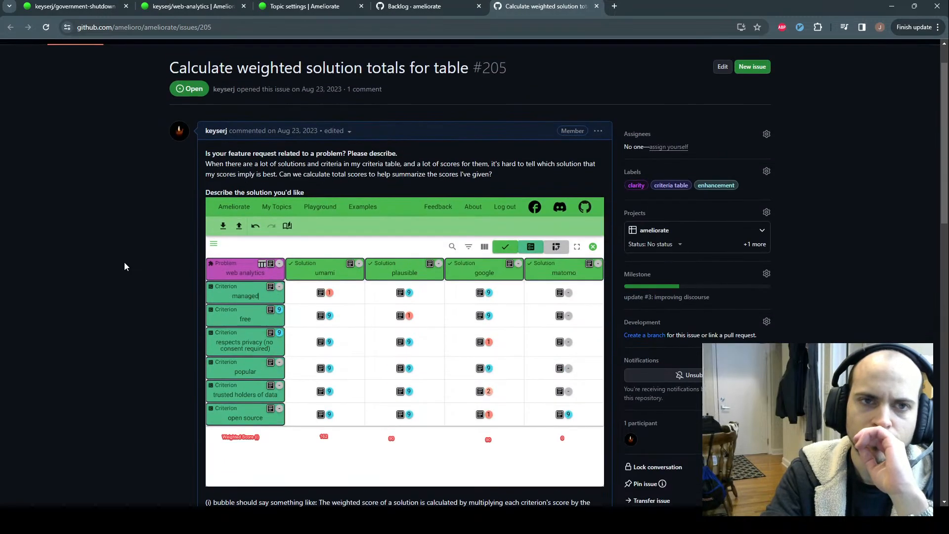
scroll(124, 262, down, 2)
click(423, 9)
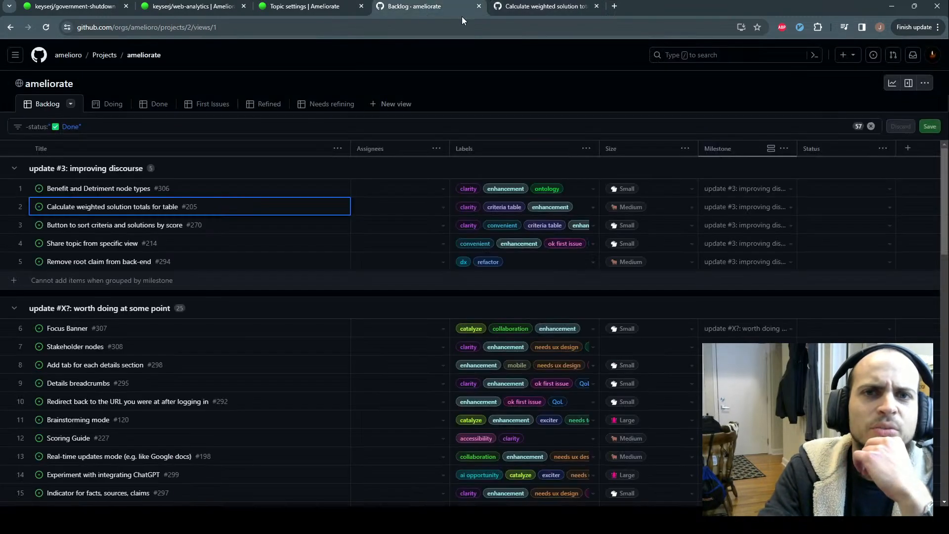
middle_click(520, 10)
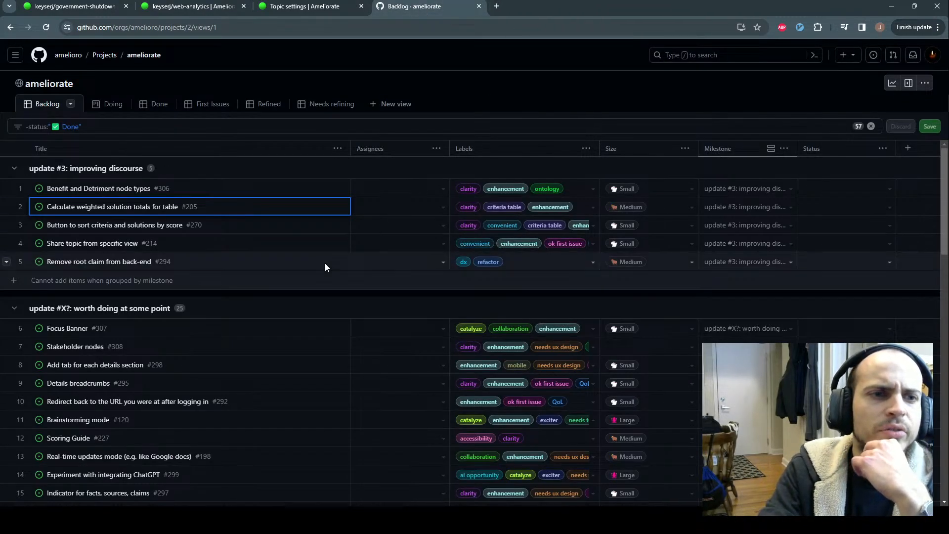
middle_click(128, 227)
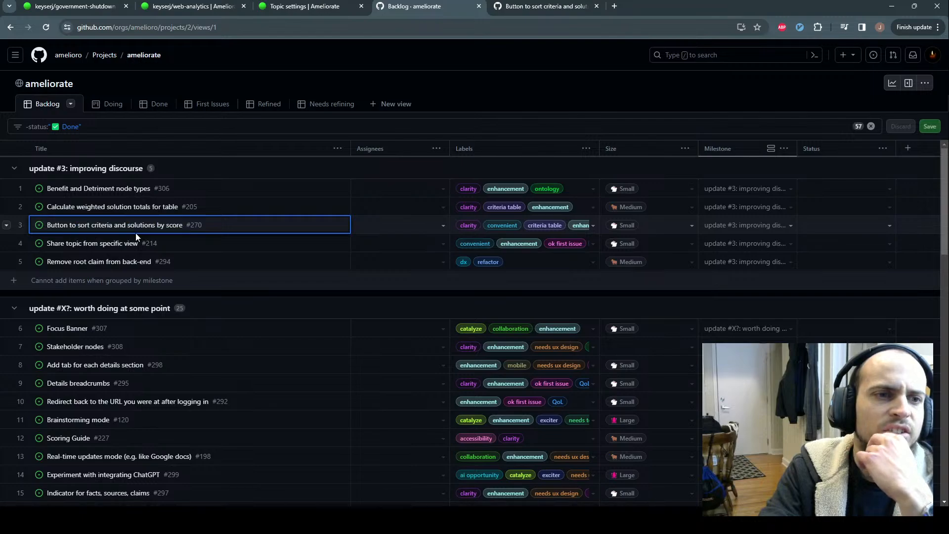
Read issue #270 about sorting criteria and solutions by score
click(542, 6)
scroll(368, 193, down, 5)
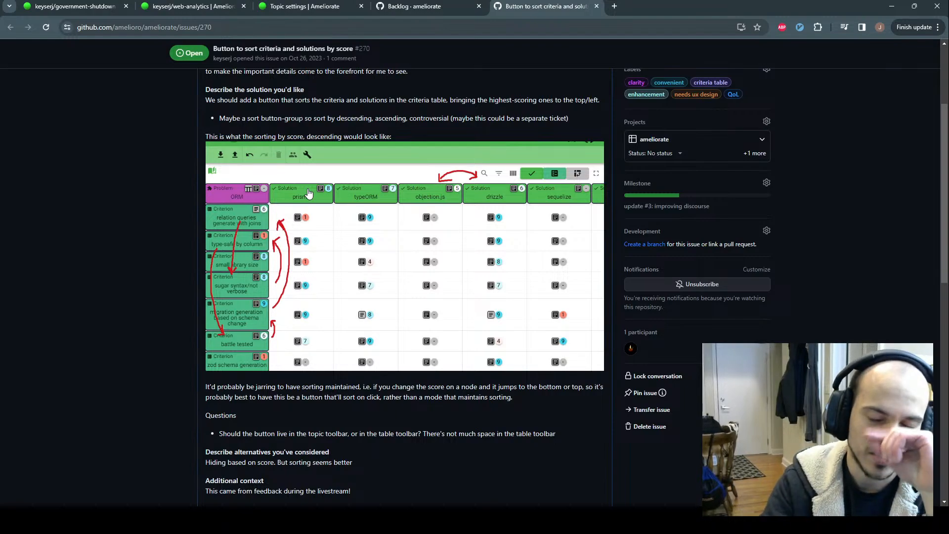
scroll(379, 98, up, 1)
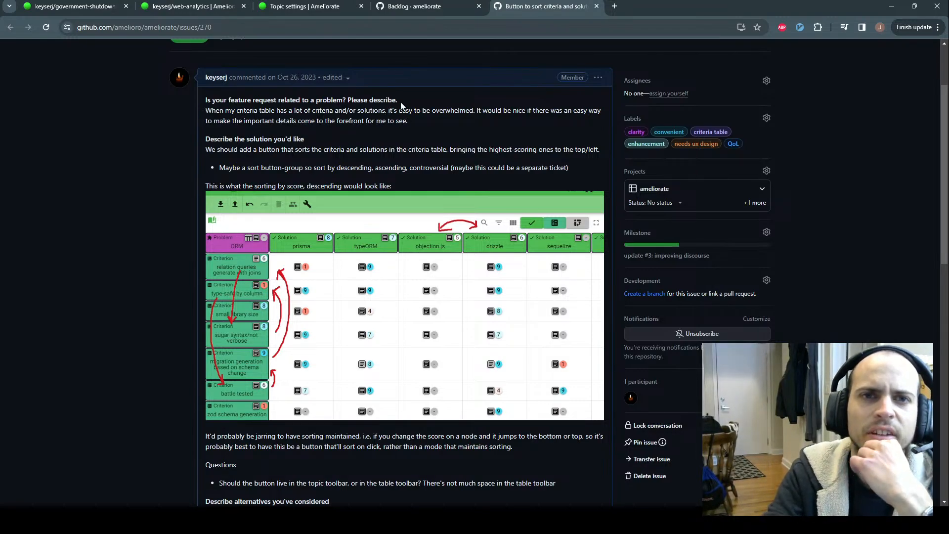
Close issue #270 from the Backlog and return to Ameliorate
click(423, 12)
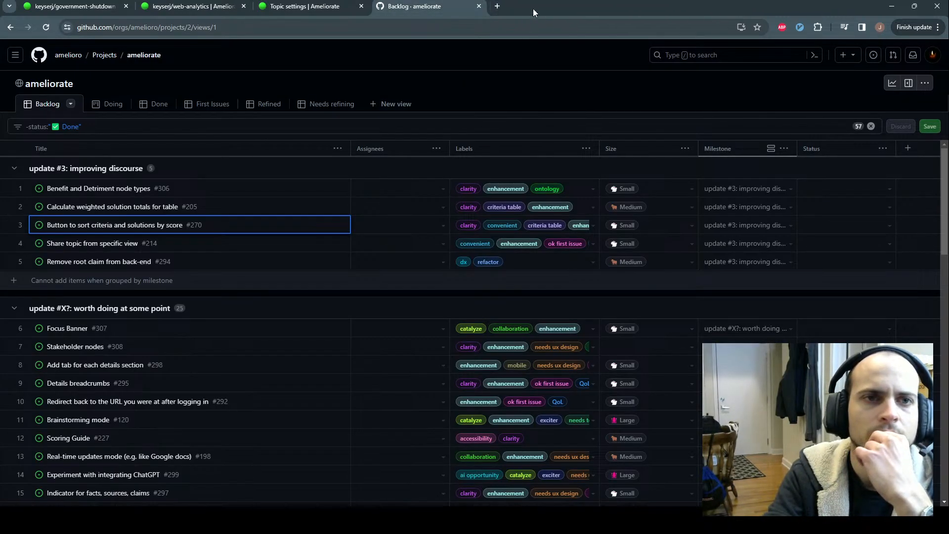
middle_click(540, 8)
click(433, 67)
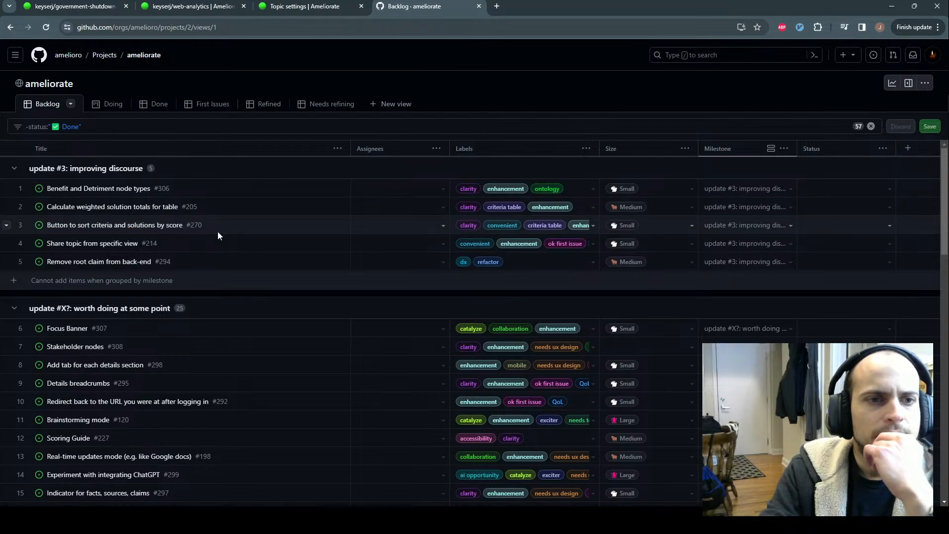
click(298, 8)
Bring the keyserj/government-shutdown topic diagram to the front, passing the web-analytics criteria table
click(198, 6)
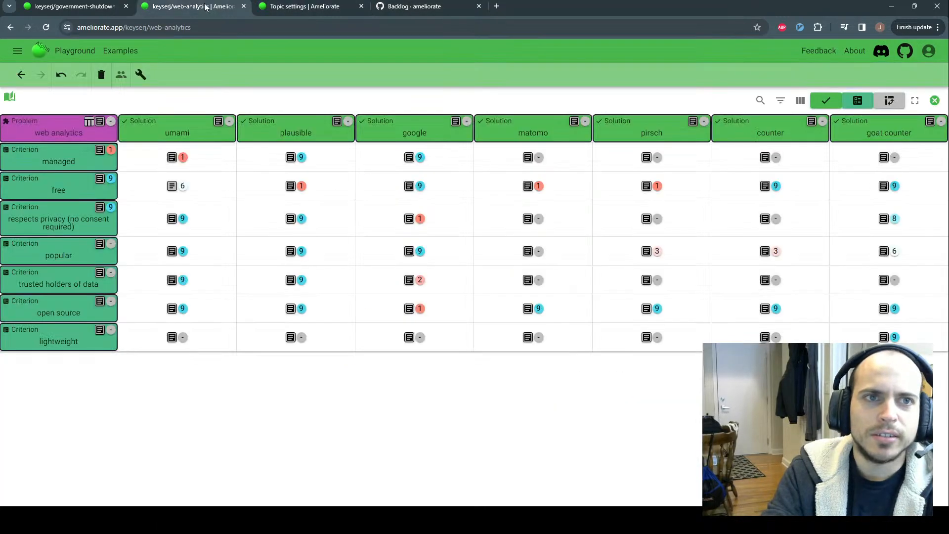
click(109, 6)
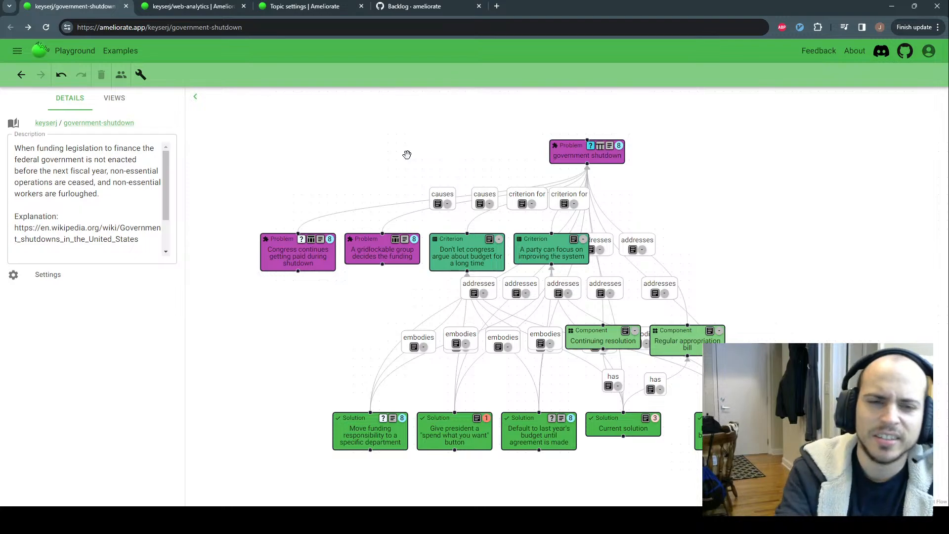
mouse_move(291, 256)
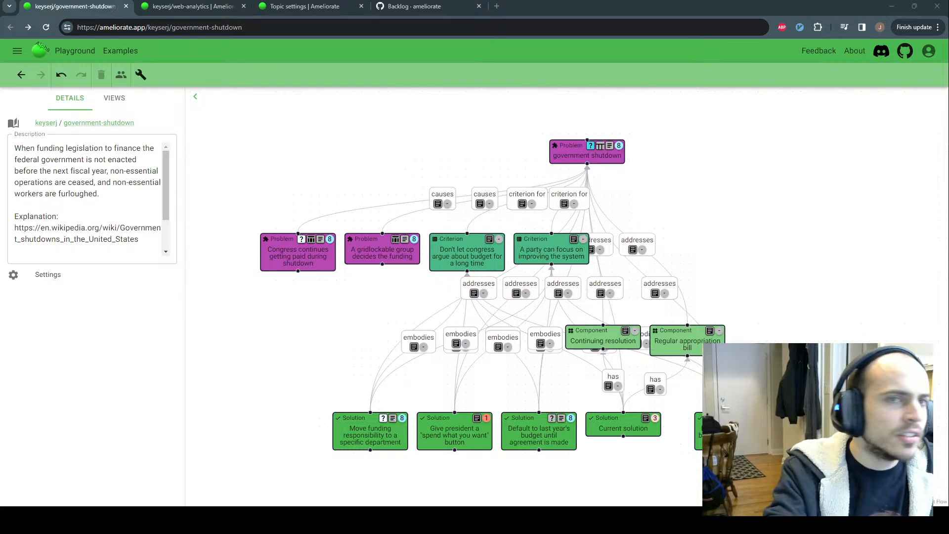
Paste the Topics for Discourse Google Docs address into a new tab and load it
click(497, 6)
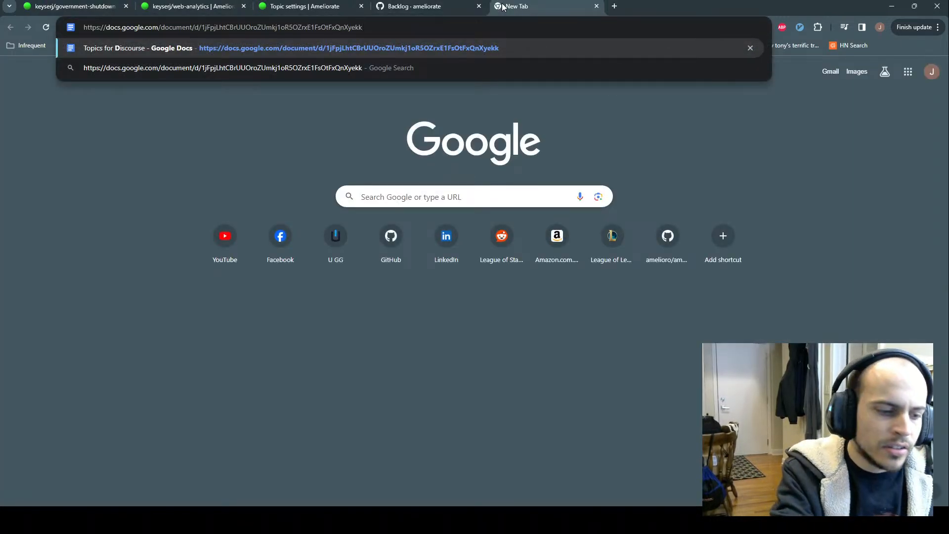
key(Return)
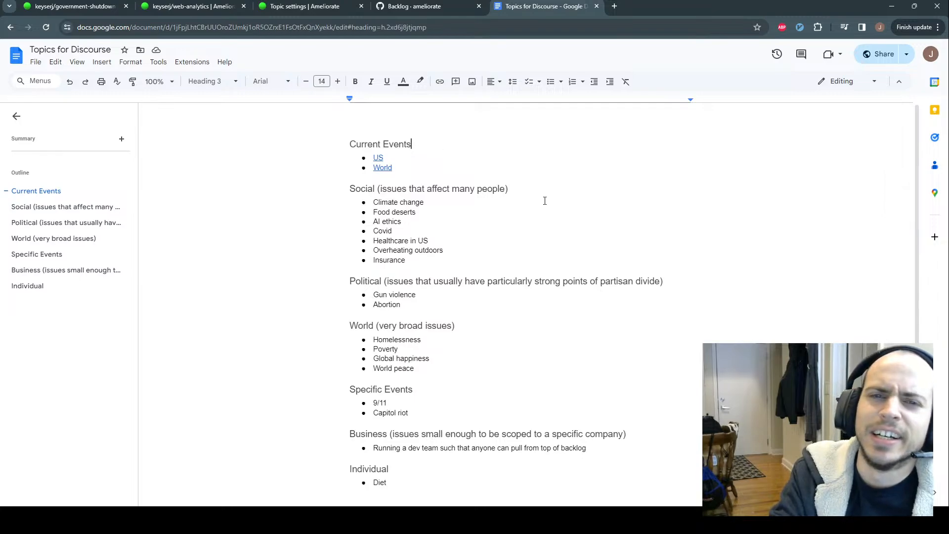
scroll(538, 207, down, 3)
scroll(532, 276, up, 3)
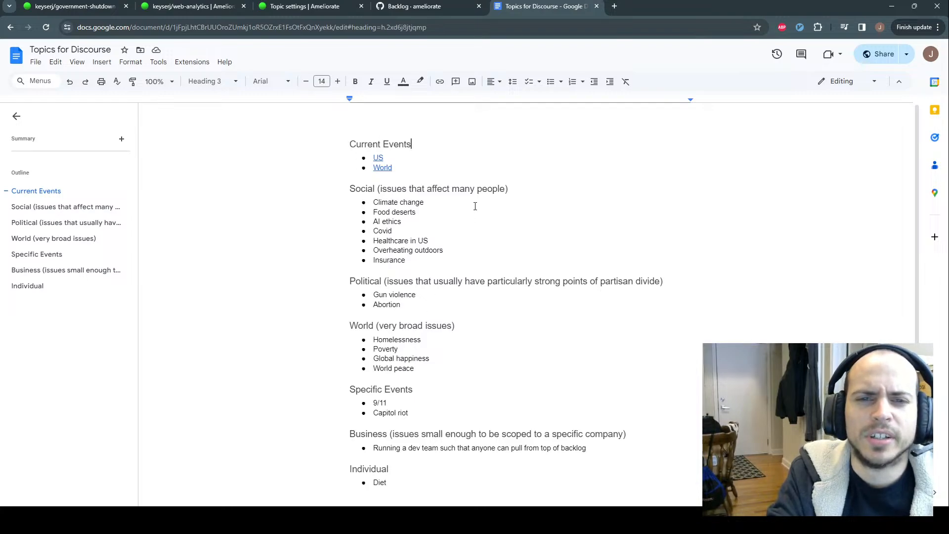
drag(354, 145, 412, 143)
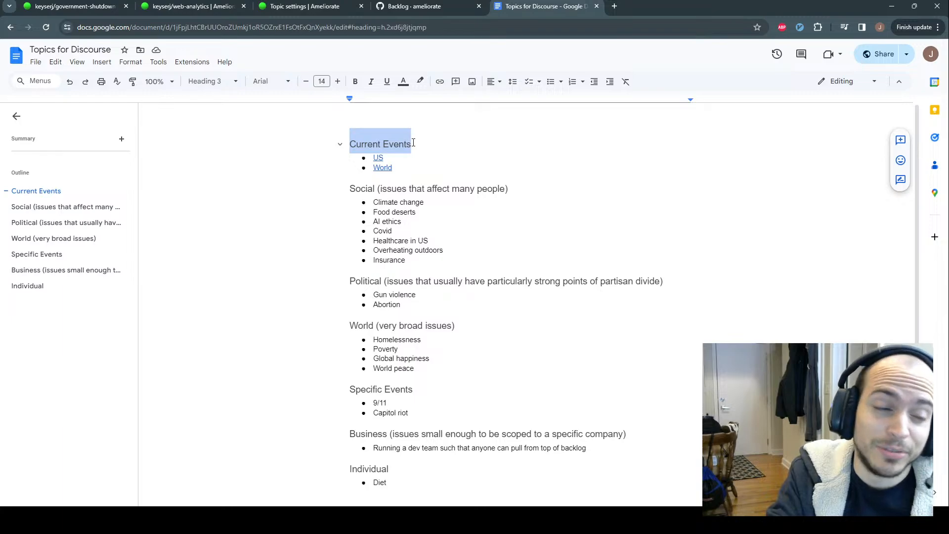
click(414, 143)
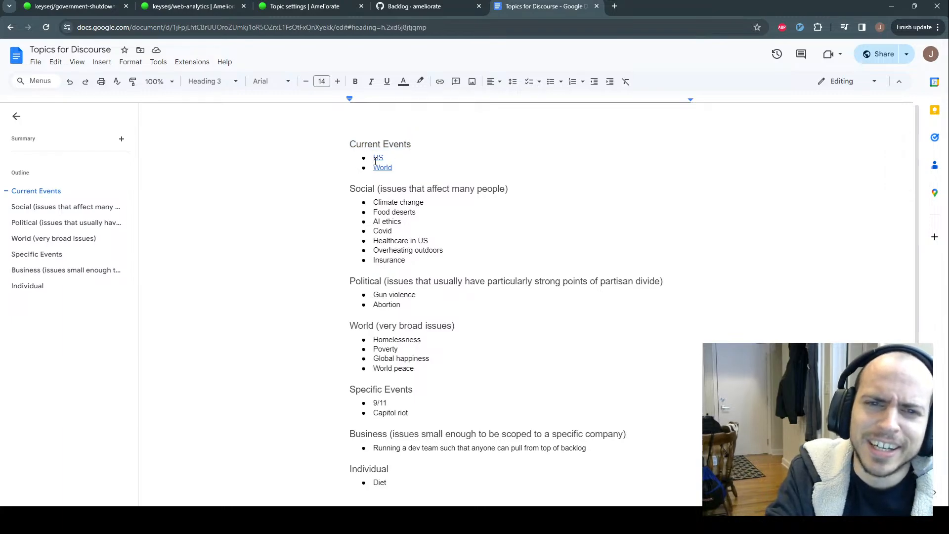
click(377, 158)
click(394, 159)
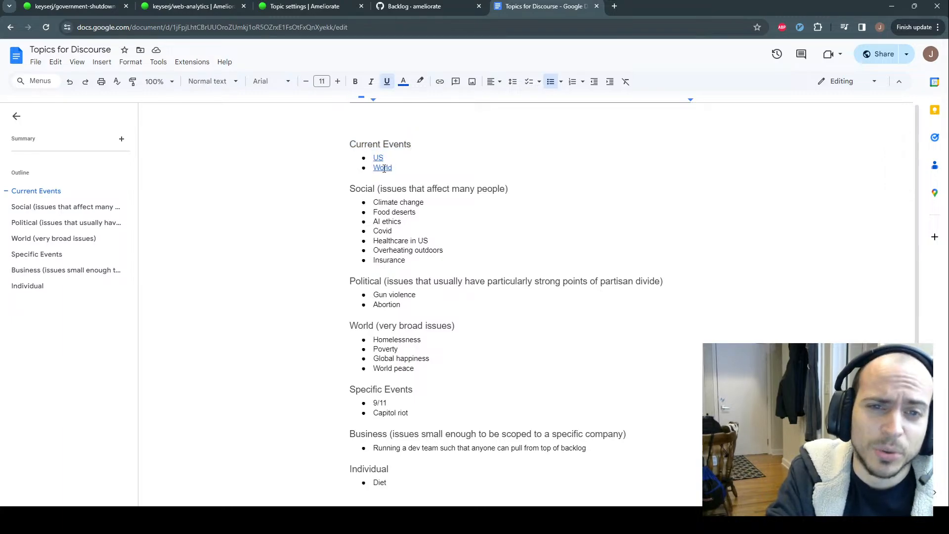
click(415, 144)
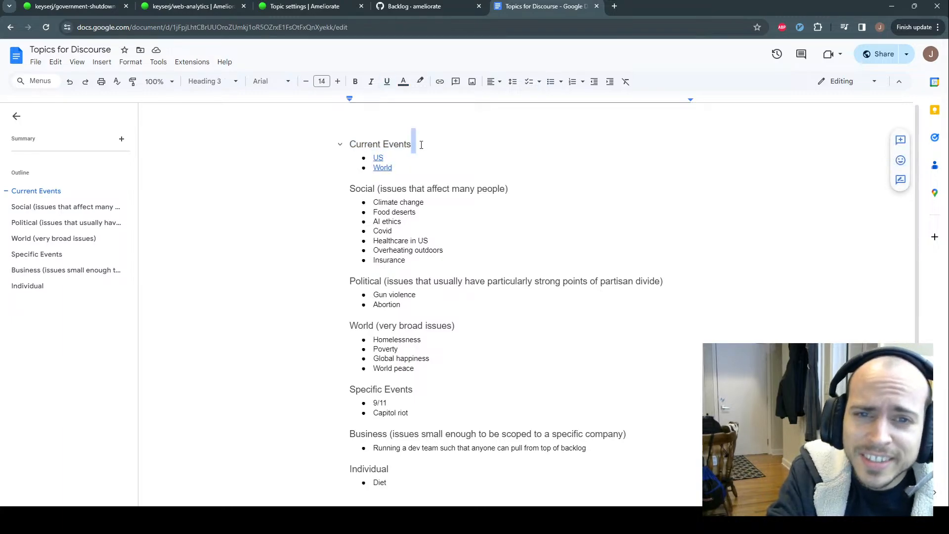
click(379, 158)
double_click(387, 158)
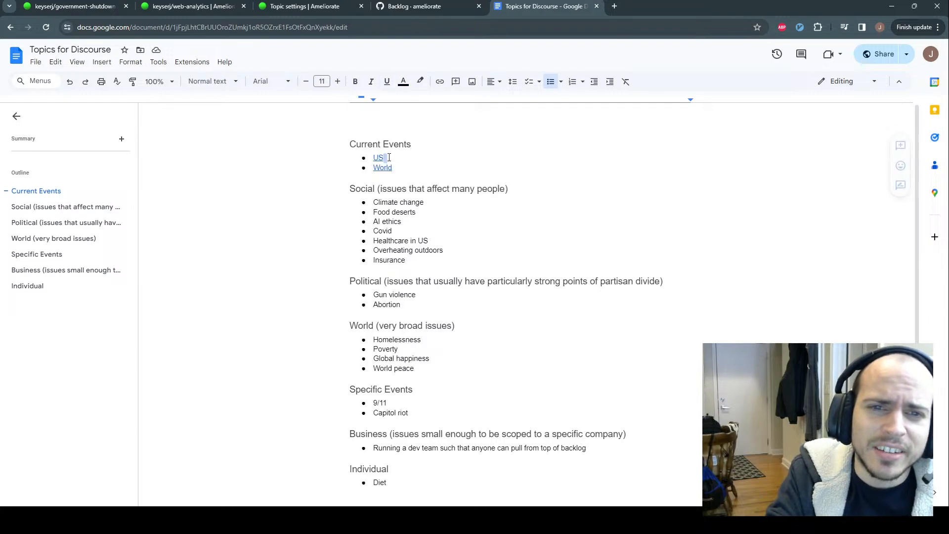
click(383, 169)
key(Up)
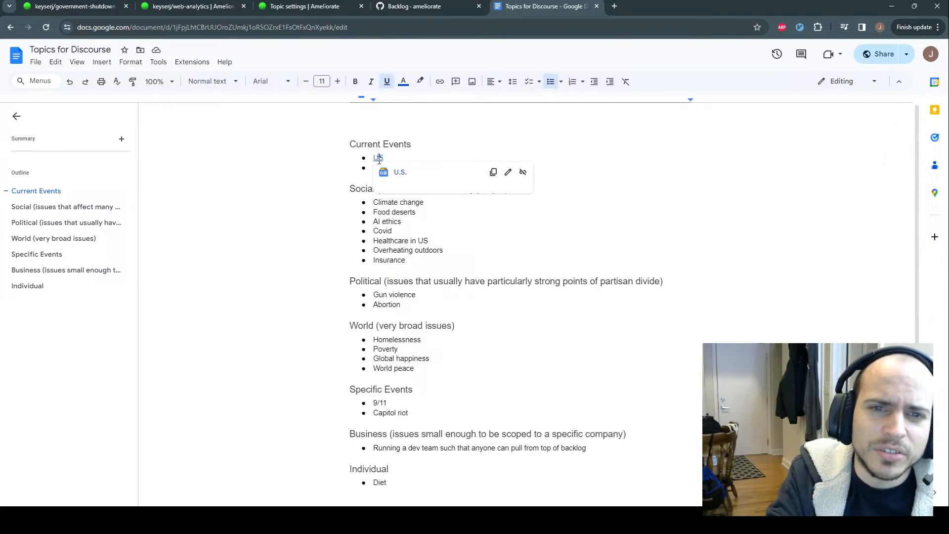
click(386, 167)
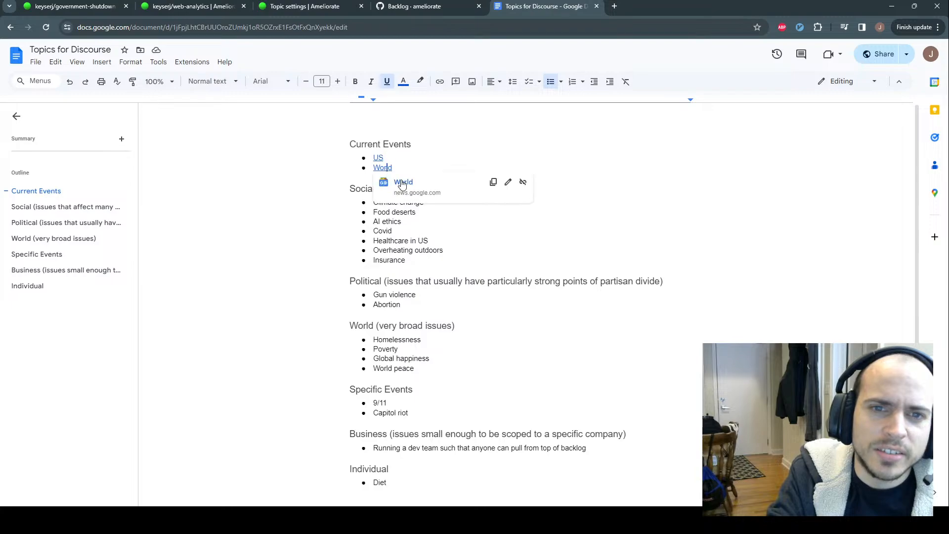
click(407, 144)
click(348, 192)
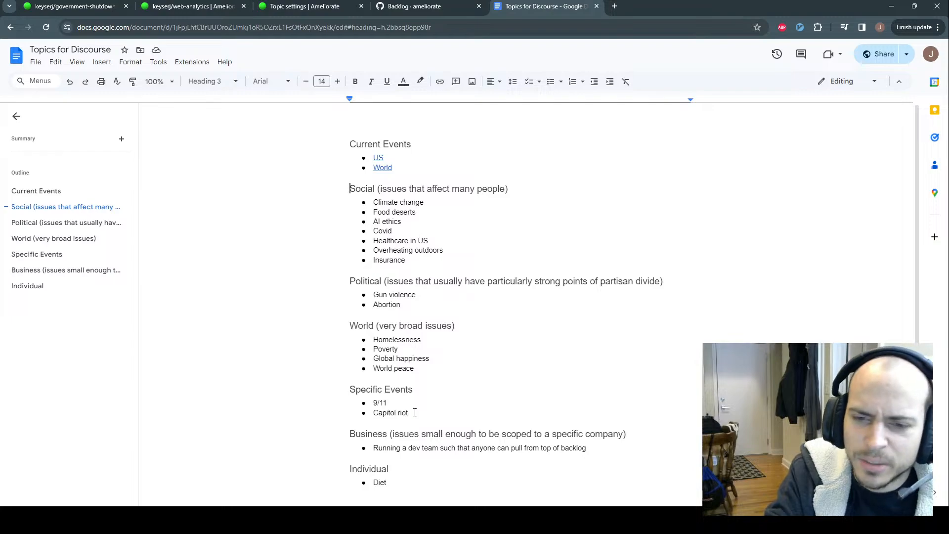
click(354, 433)
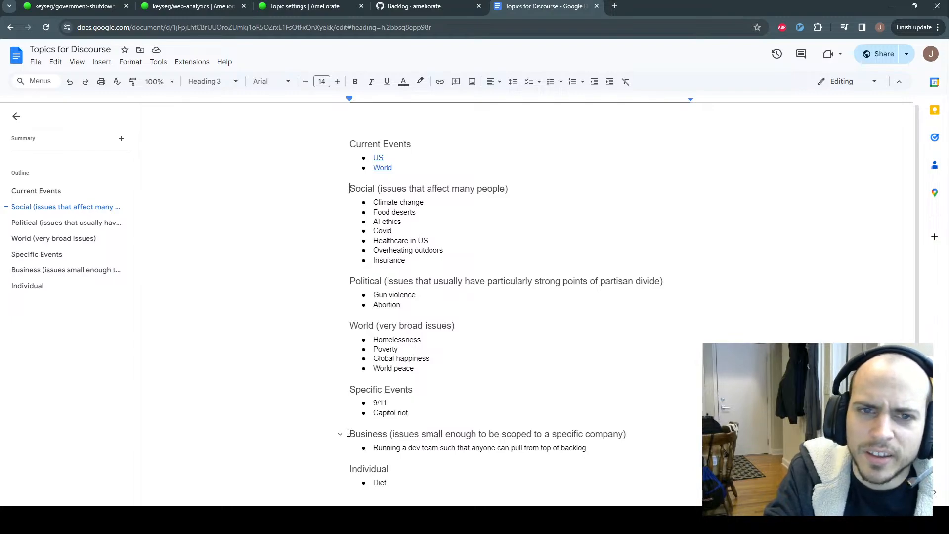
double_click(355, 434)
click(391, 435)
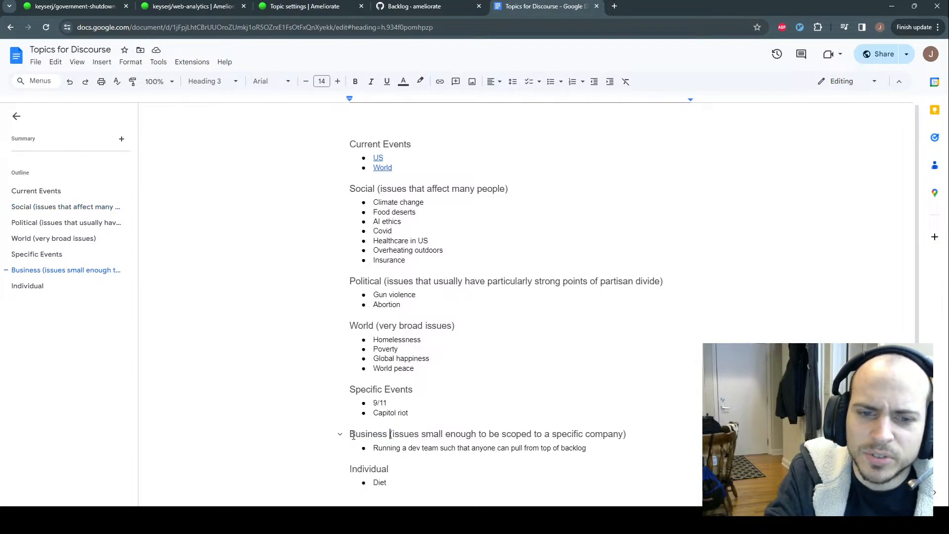
click(352, 434)
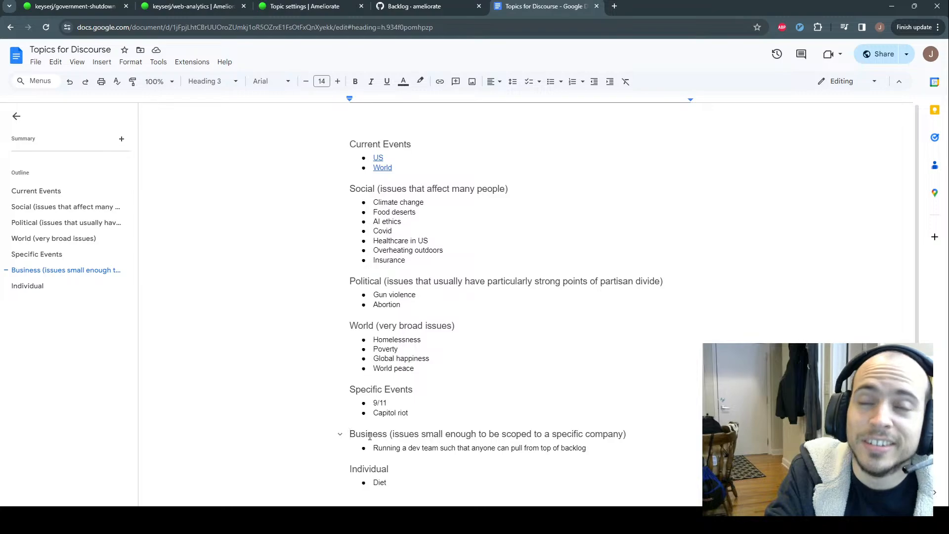
drag(374, 203, 420, 374)
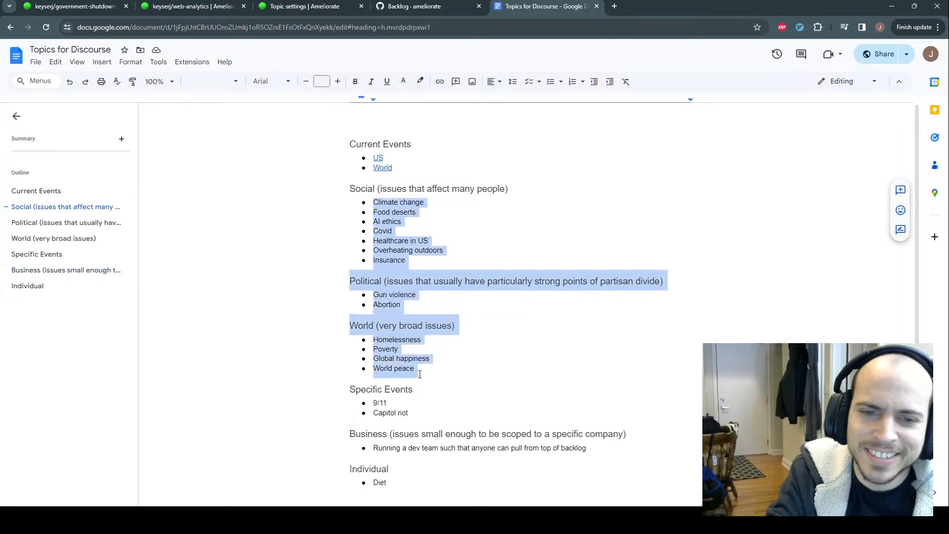
click(423, 189)
click(352, 434)
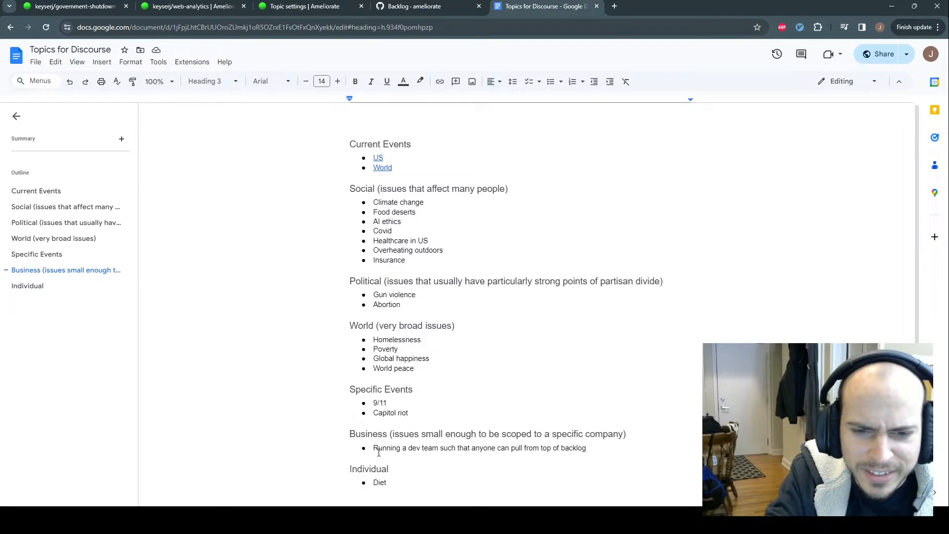
drag(374, 448, 463, 448)
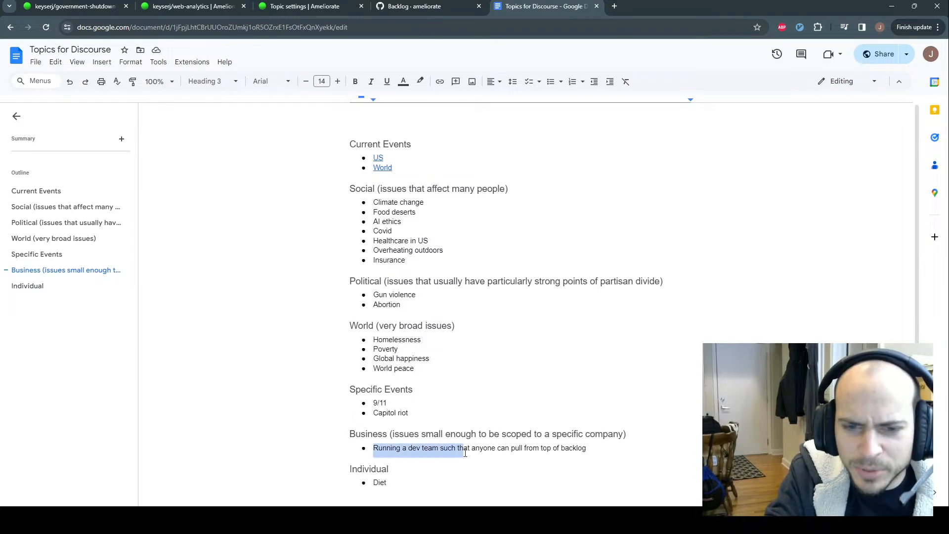
click(350, 437)
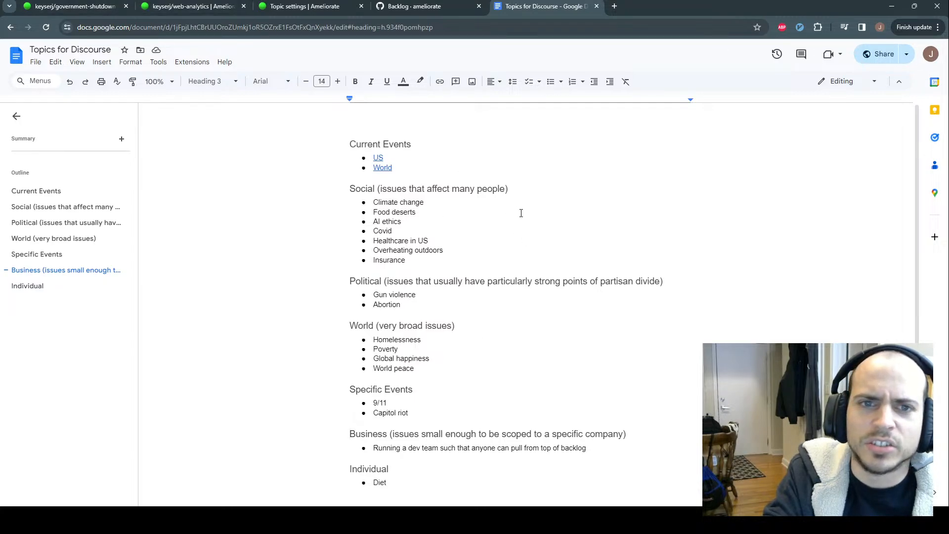
Close the Topics for Discourse document and bring up the ameliorate Backlog board
click(110, 10)
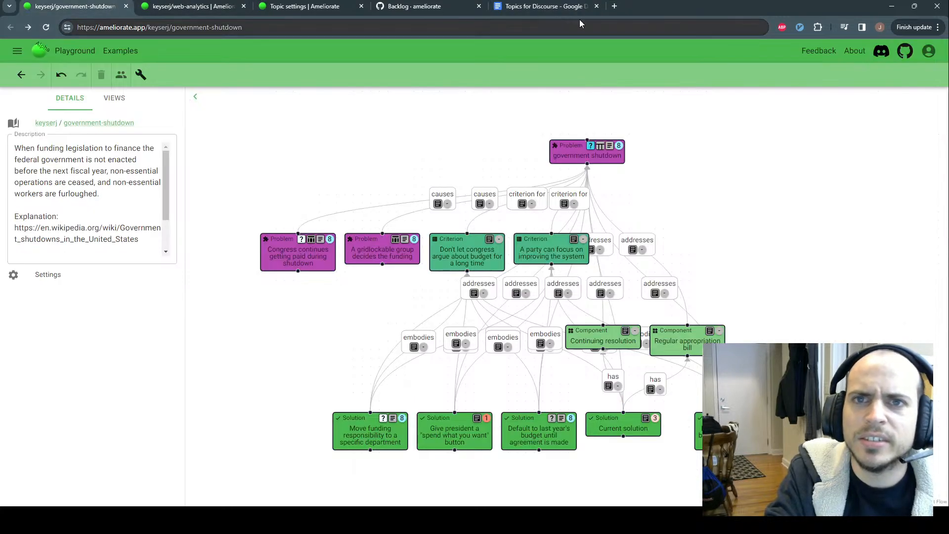
click(596, 6)
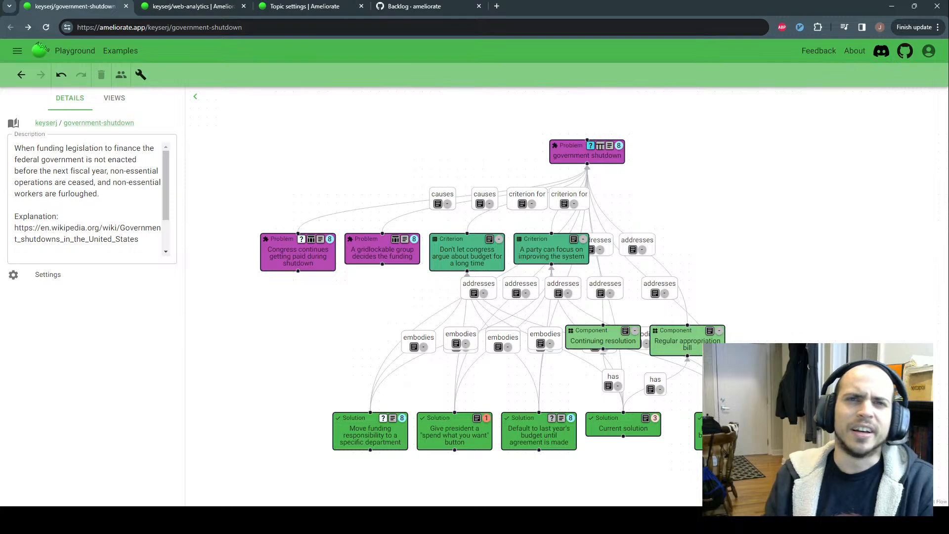
click(407, 9)
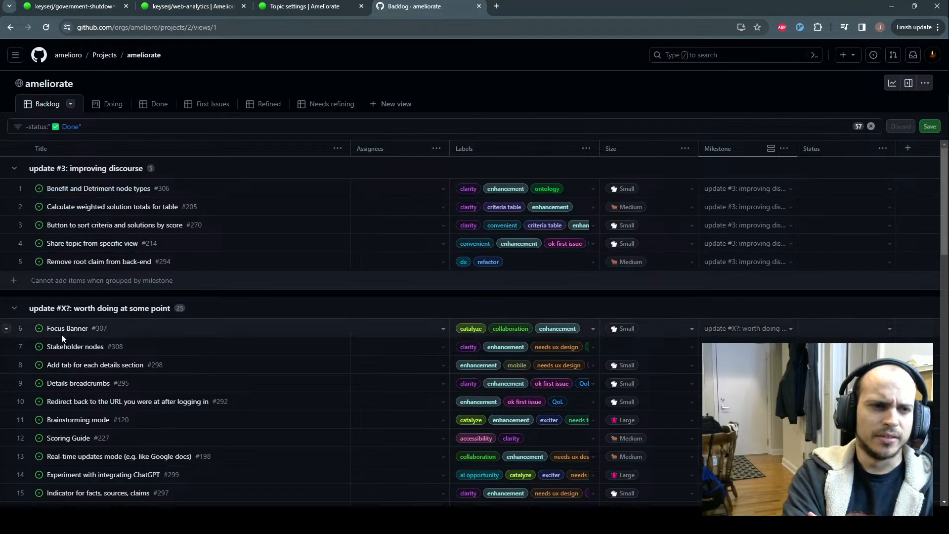
Open the Focus Banner issue #307 from row 6 of the Backlog table
scroll(61, 334, down, 2)
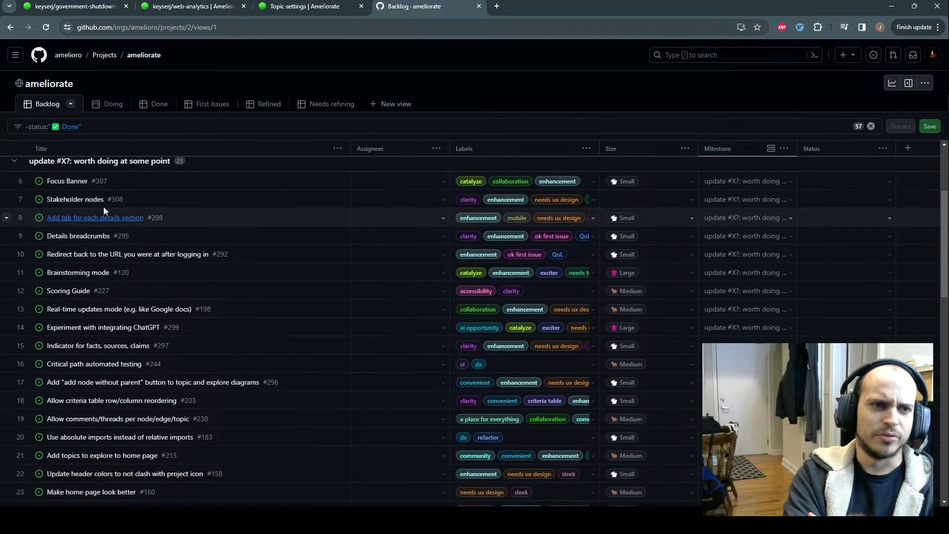
scroll(69, 233, up, 1)
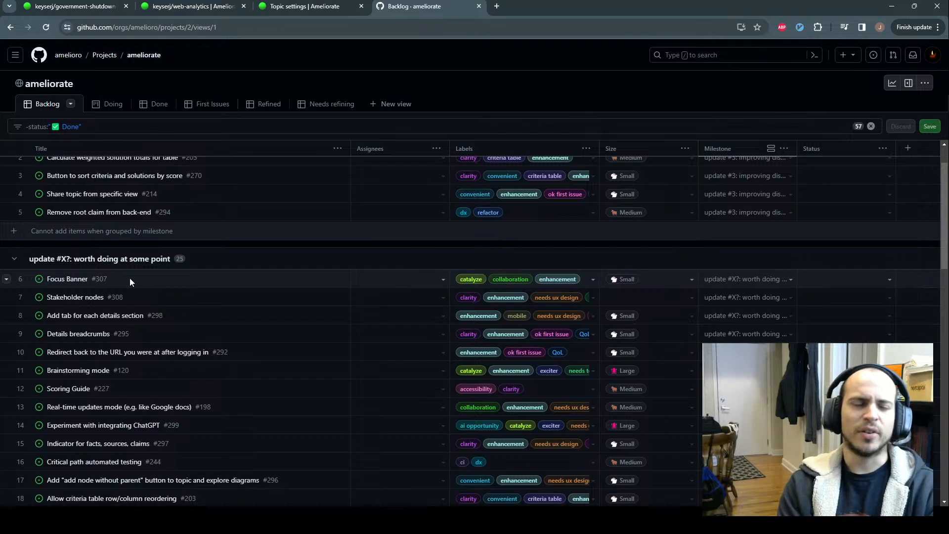
ctrl+click(74, 280)
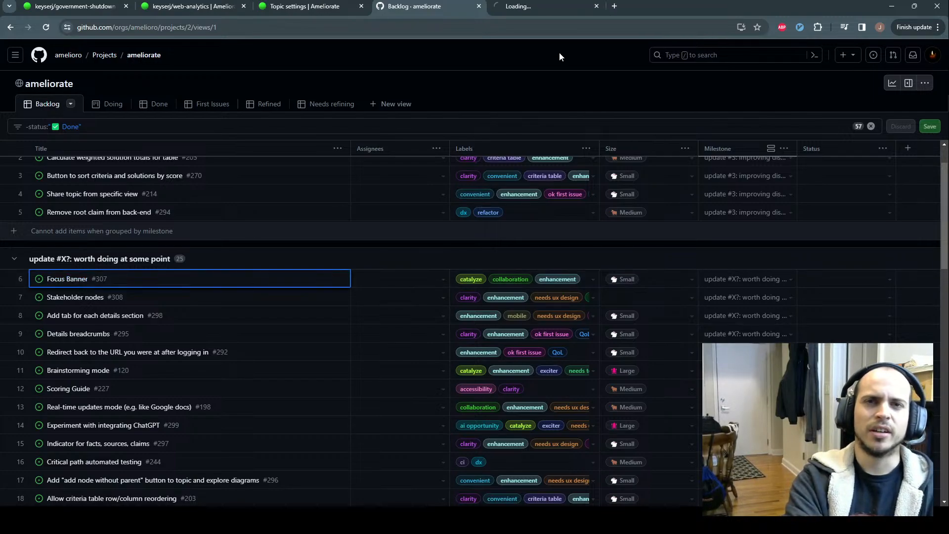
Read through the Focus Banner issue #307 and close it
click(526, 7)
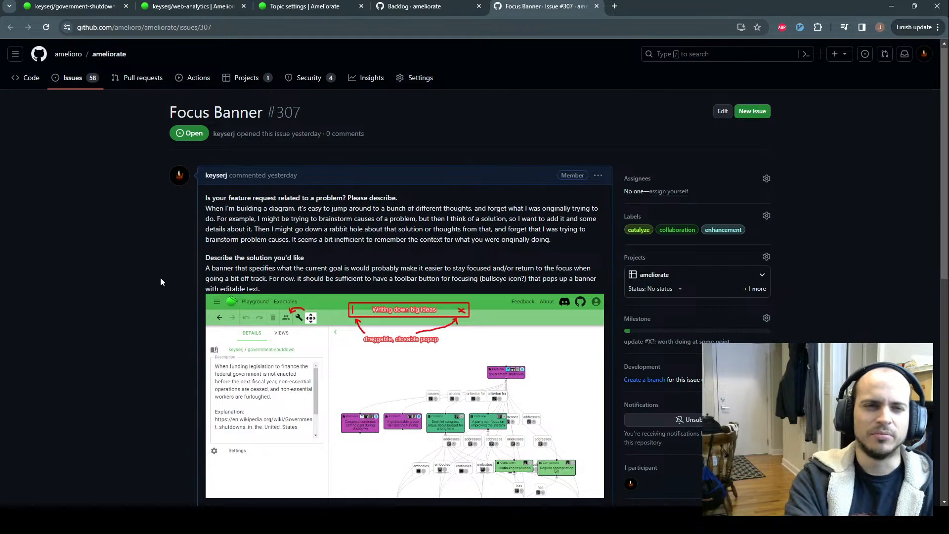
scroll(159, 284, down, 2)
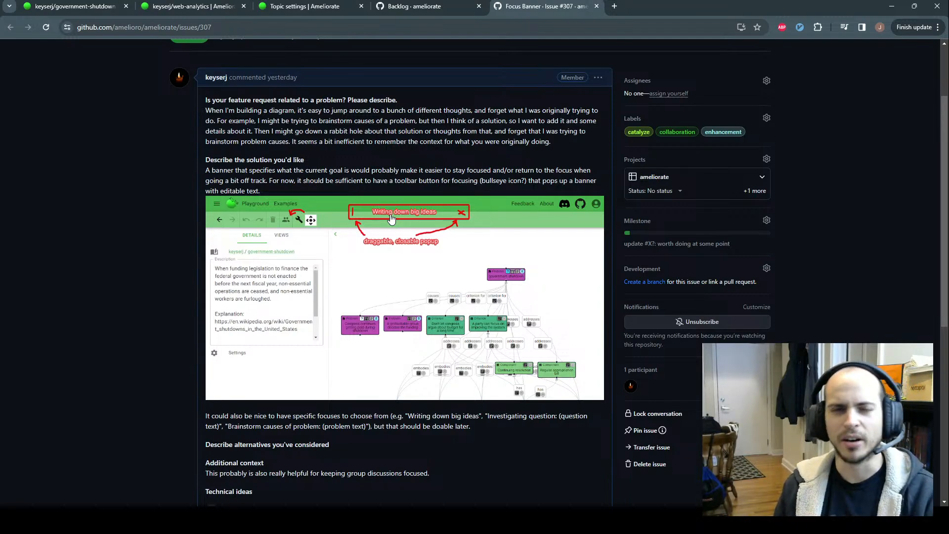
click(596, 6)
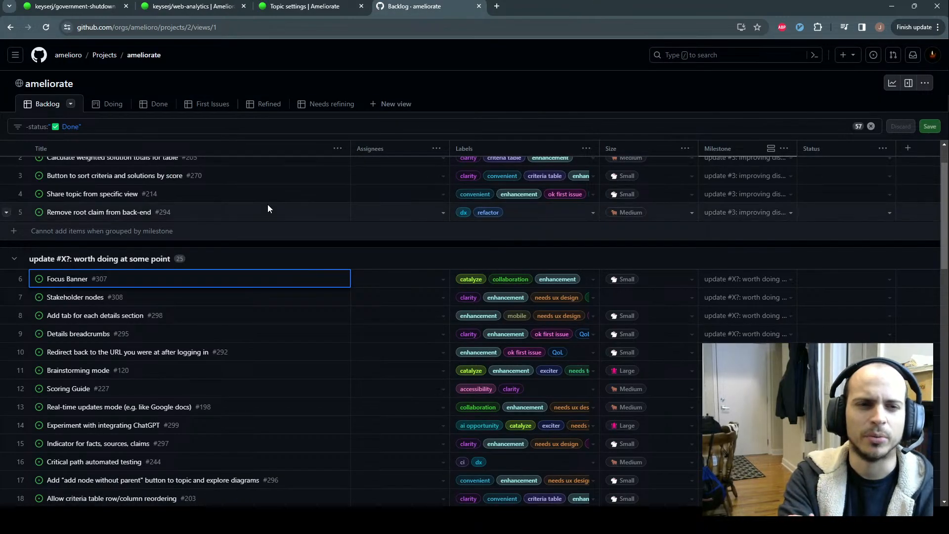
Browse the ameliorate Backlog table, then go back to the government-shutdown diagram
click(257, 247)
scroll(228, 316, down, 1)
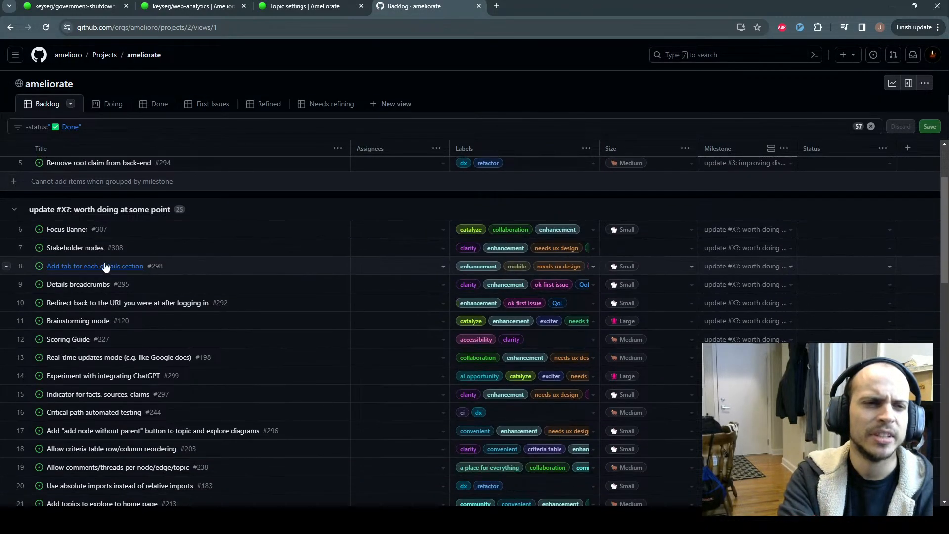
scroll(160, 331, up, 1)
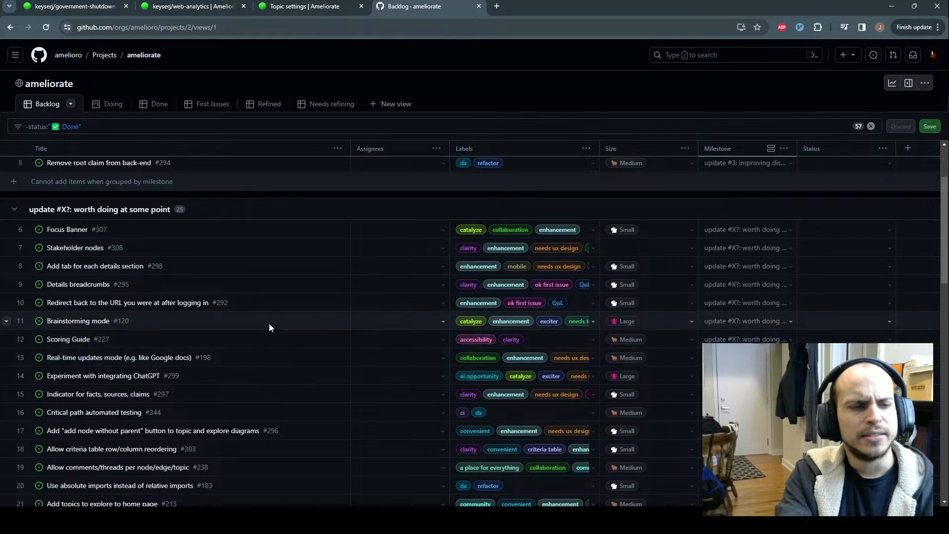
scroll(269, 324, down, 2)
scroll(271, 327, up, 1)
scroll(271, 327, up, 1)
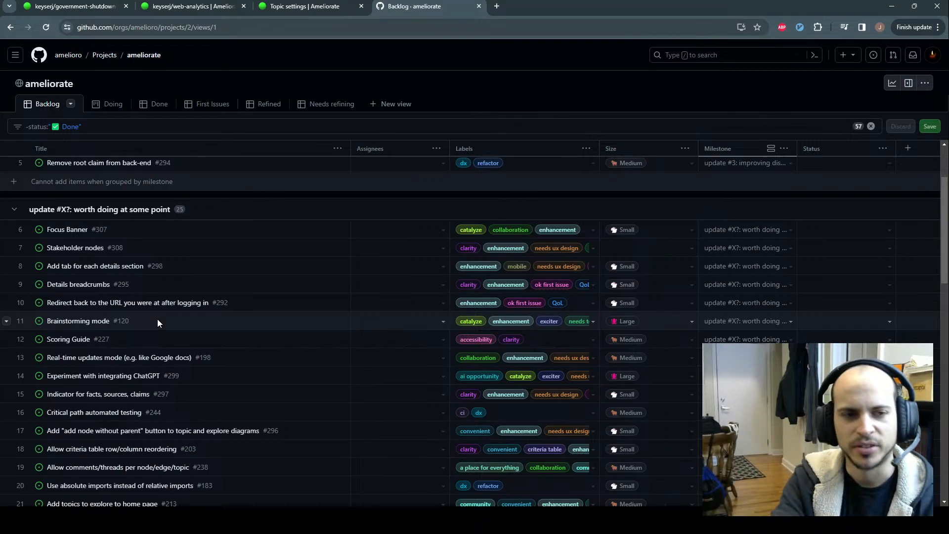
scroll(159, 353, down, 1)
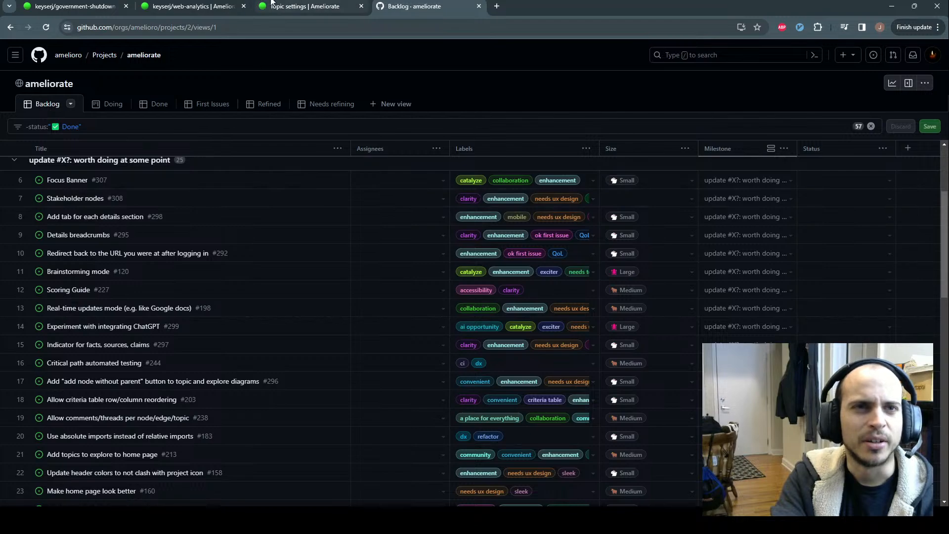
click(103, 4)
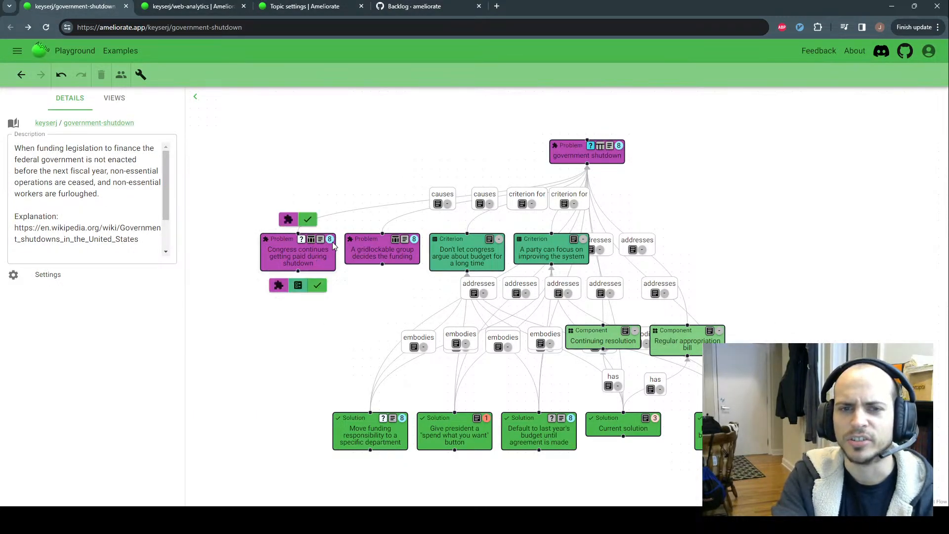
Briefly add a problem node causing the Congress-pay problem, delete it, and return to the Backlog
mouse_move(363, 245)
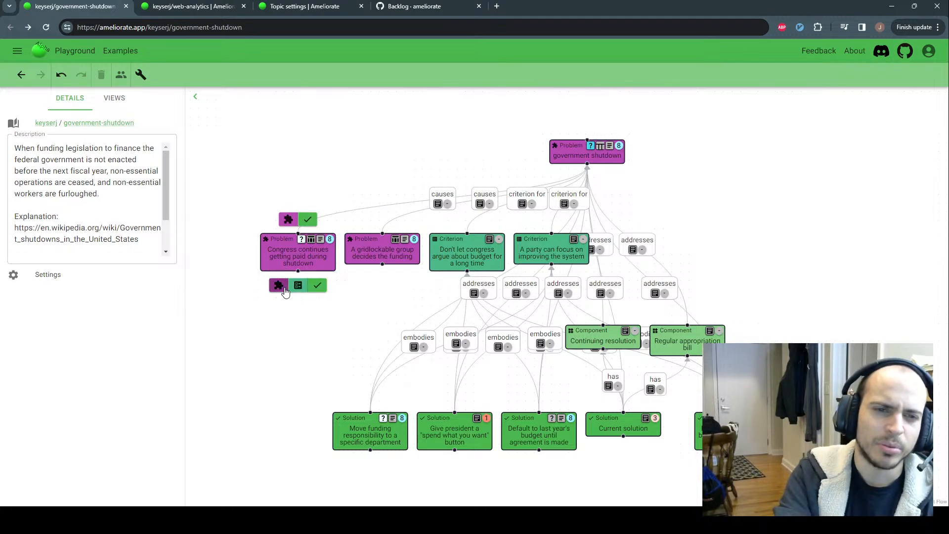
click(284, 288)
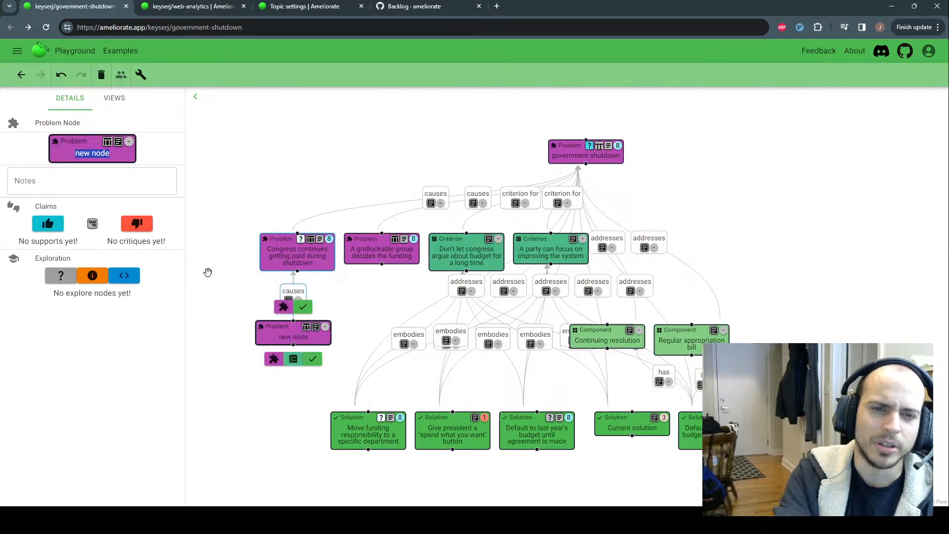
right_click(269, 337)
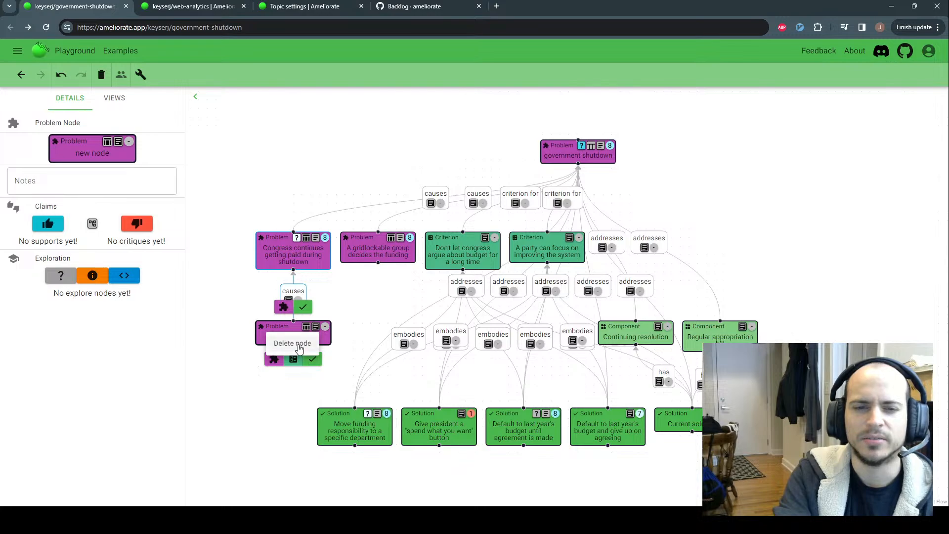
click(293, 343)
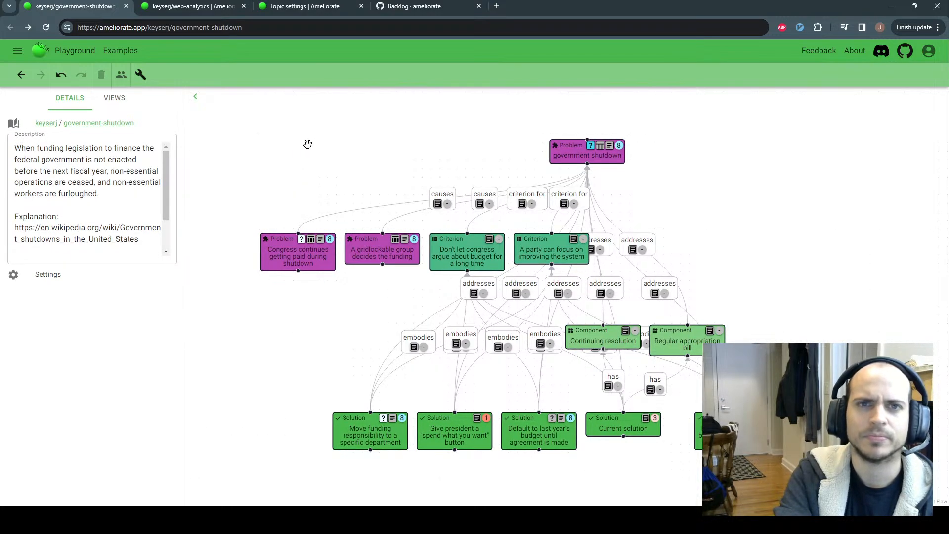
click(397, 7)
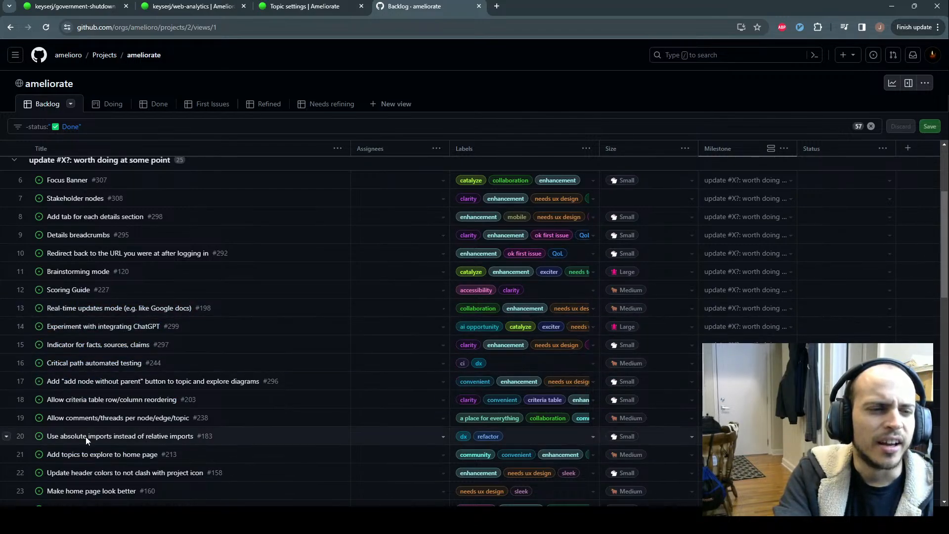
Open issue #299, 'Experiment with integrating ChatGPT', from row 14 and skim it
ctrl+click(85, 328)
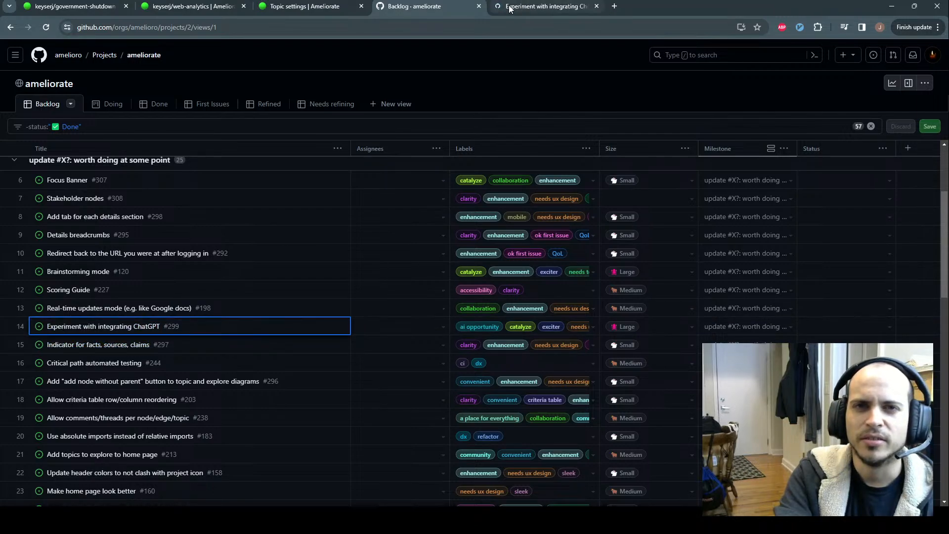
click(358, 78)
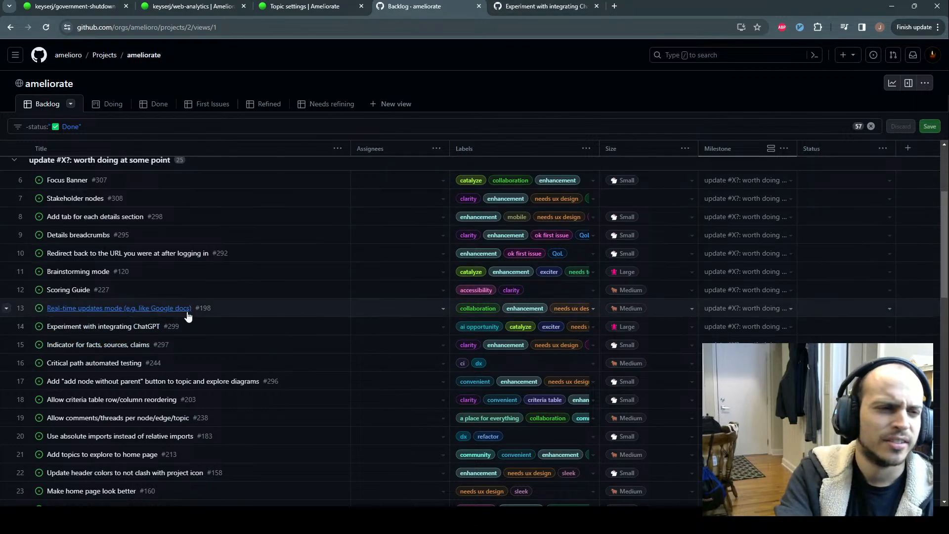
click(539, 6)
scroll(371, 175, down, 2)
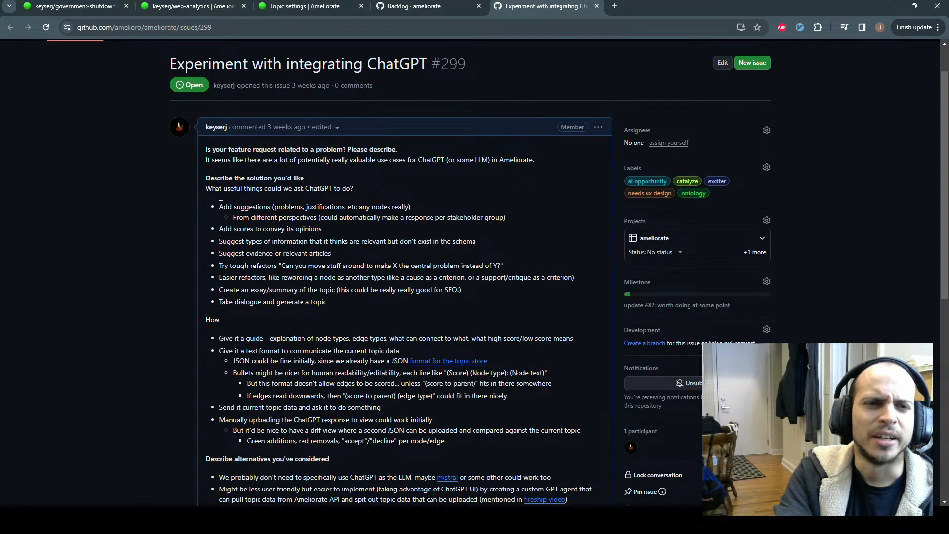
scroll(219, 207, up, 1)
scroll(220, 208, up, 1)
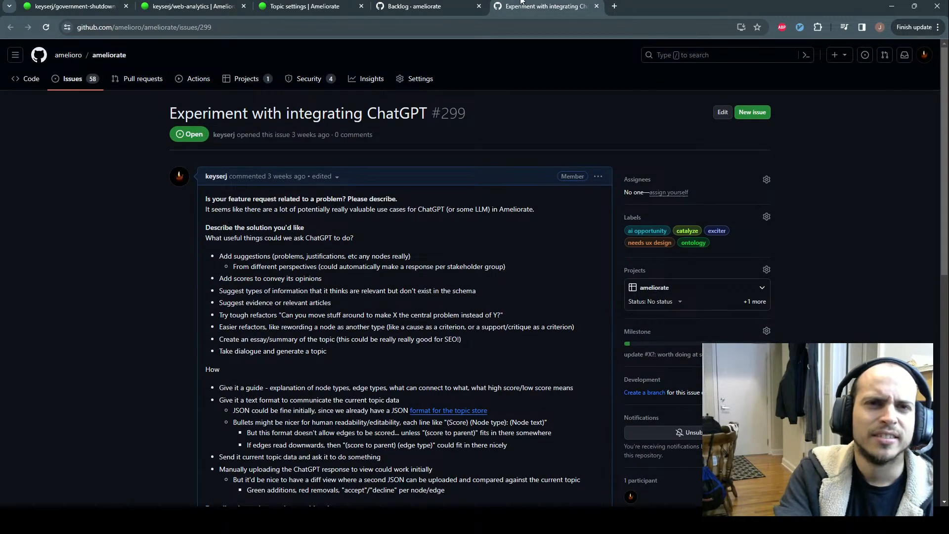
click(290, 6)
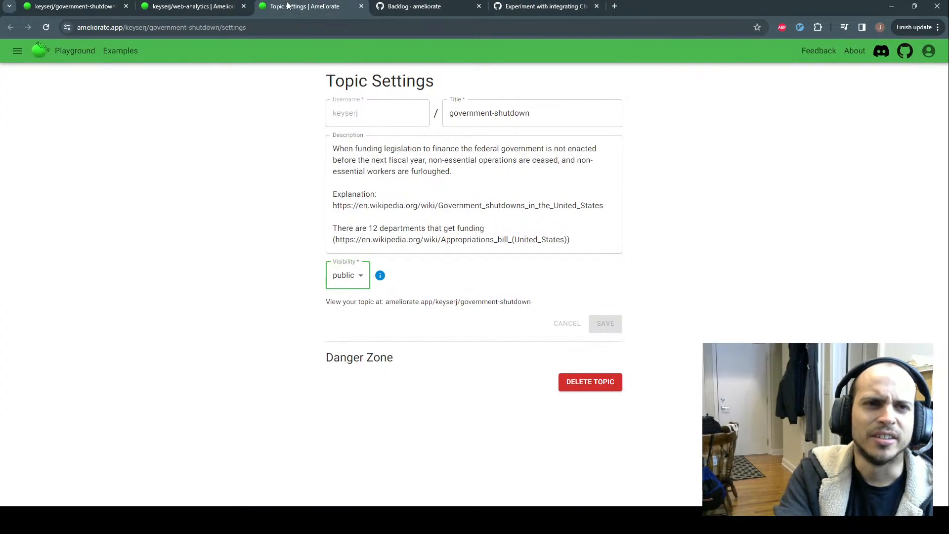
Open and close the government-shutdown diagram's More Actions drawer, then return to issue #299
click(197, 6)
click(114, 6)
click(141, 75)
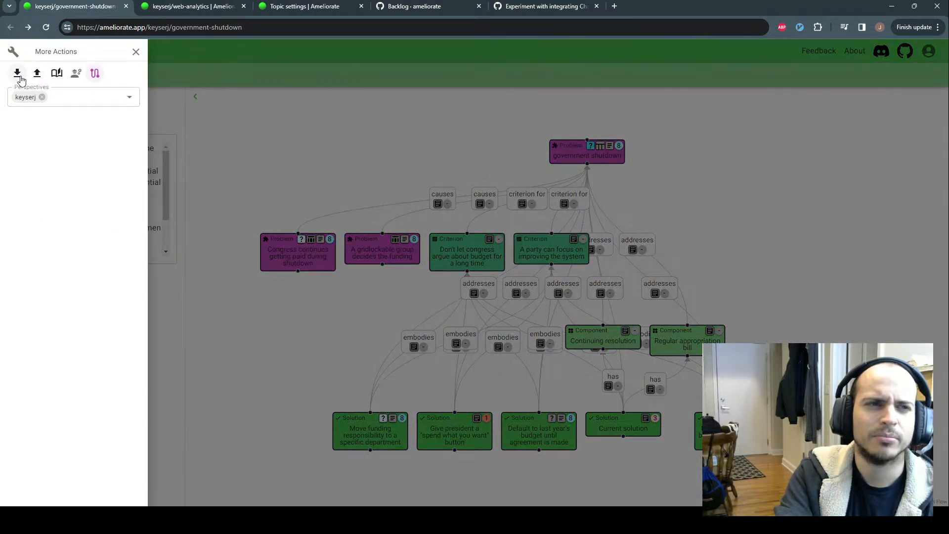
click(539, 59)
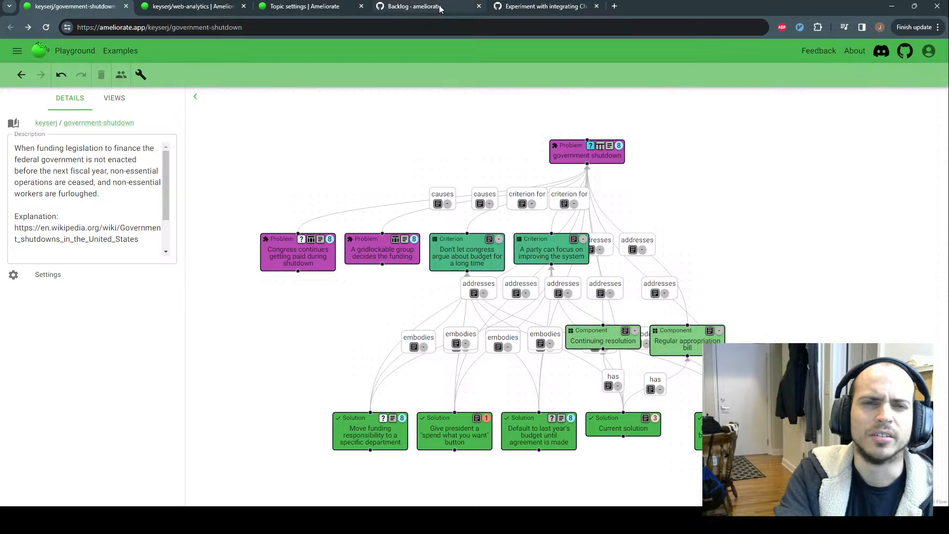
click(523, 8)
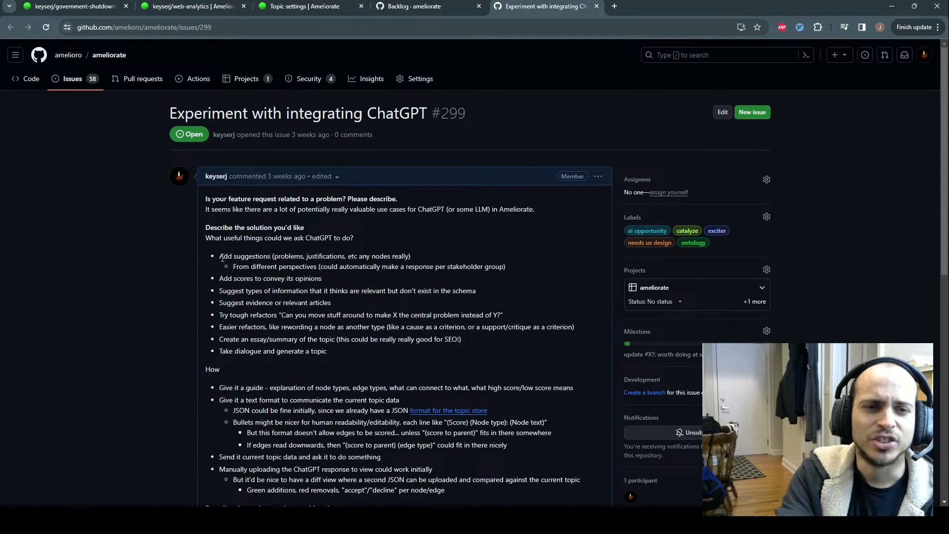
Read the stakeholder-perspectives suggestion in issue #299 and look up the definition of 'stakeholder'
drag(233, 266, 296, 268)
click(345, 278)
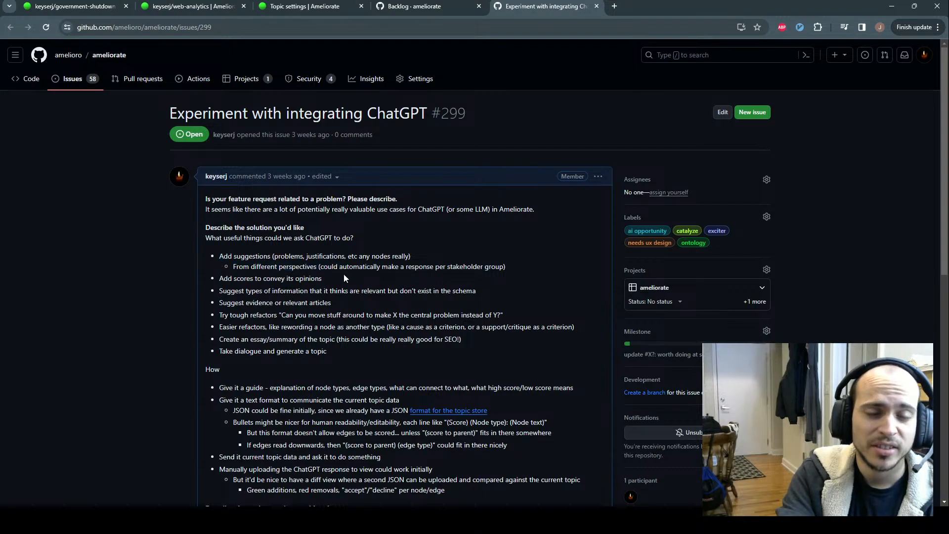
double_click(470, 267)
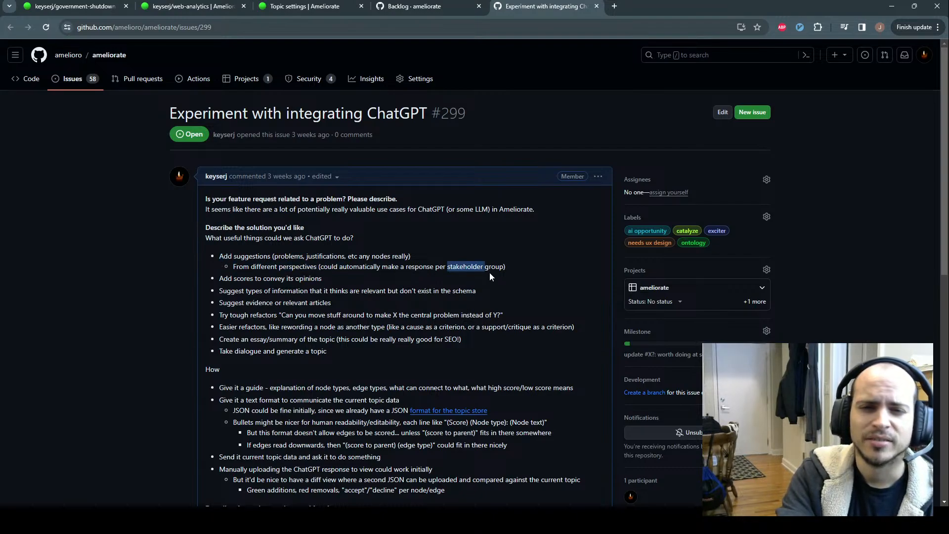
click(514, 268)
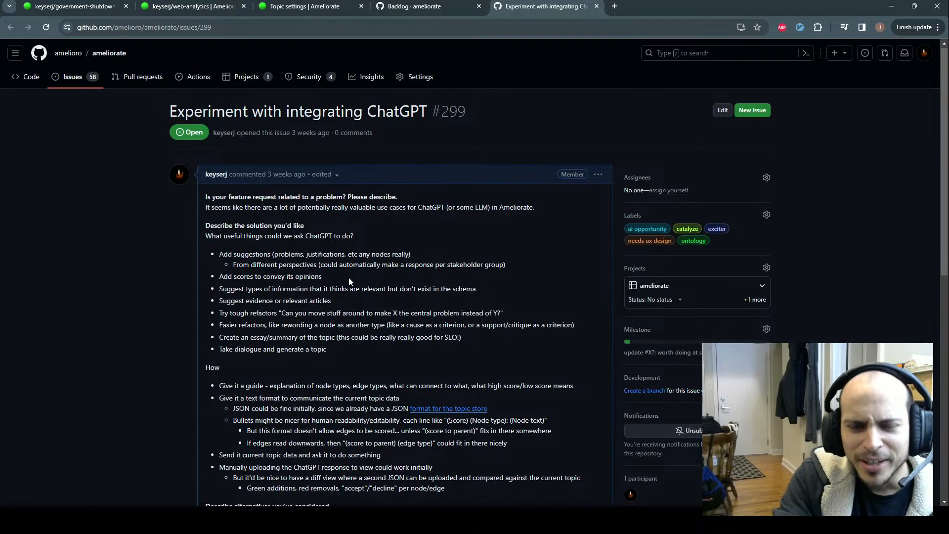
Read the 'Add scores to convey its opinions' suggestion, then return to the ameliorate Backlog board
scroll(349, 277, down, 1)
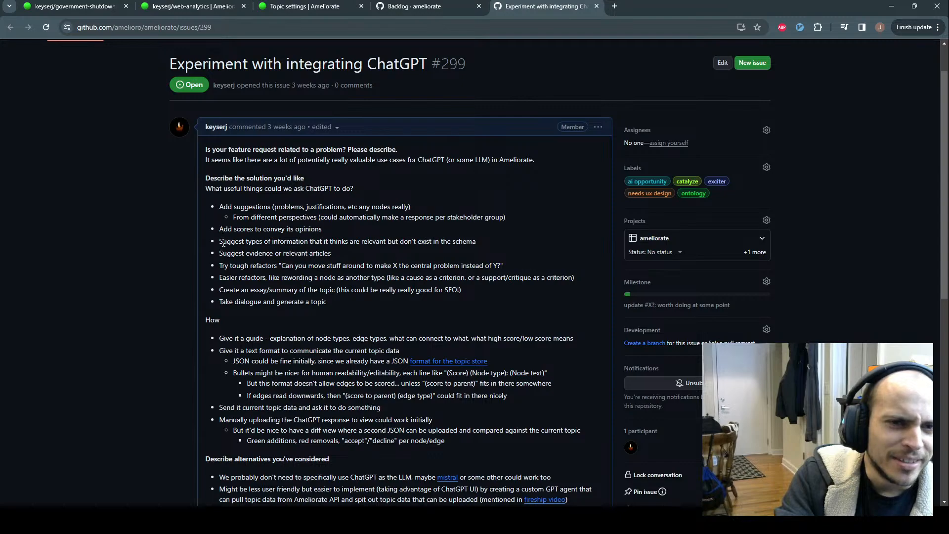
drag(221, 231, 355, 233)
click(355, 234)
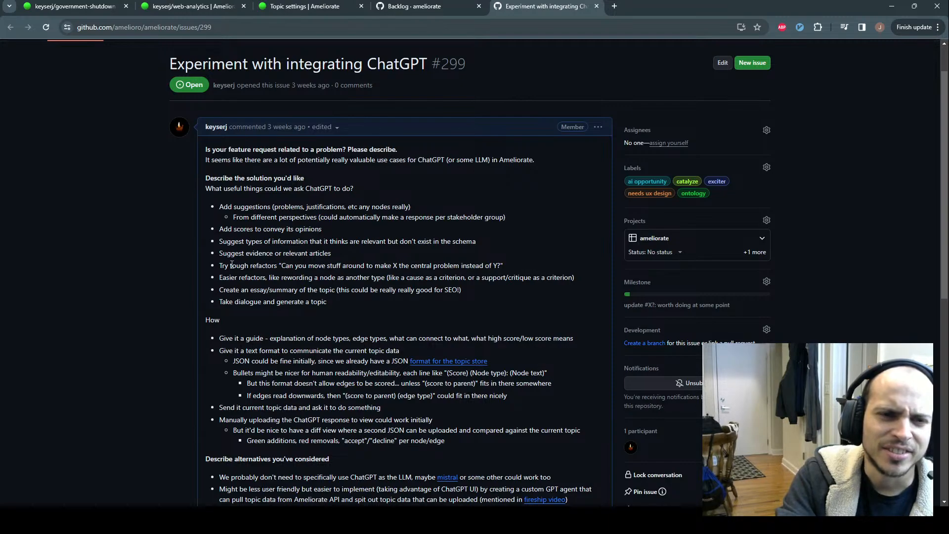
scroll(257, 178, up, 1)
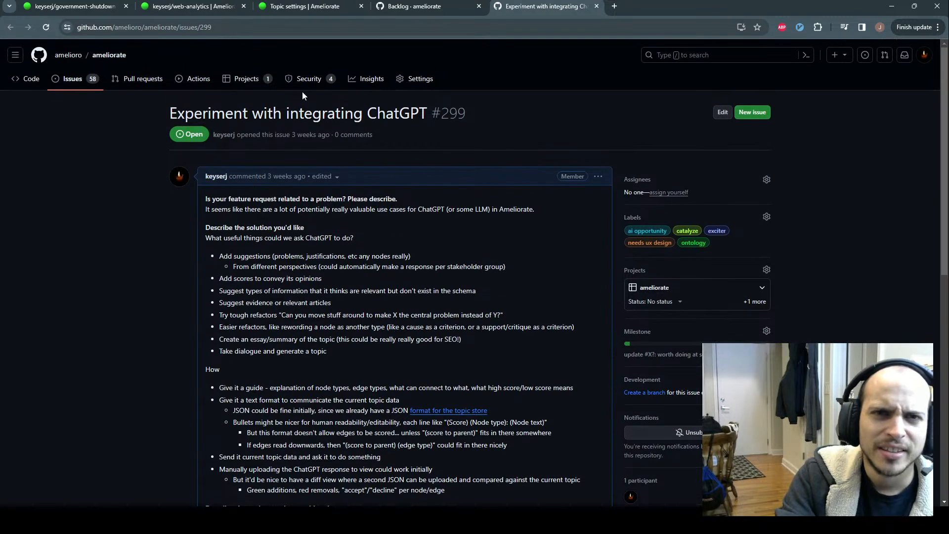
click(457, 6)
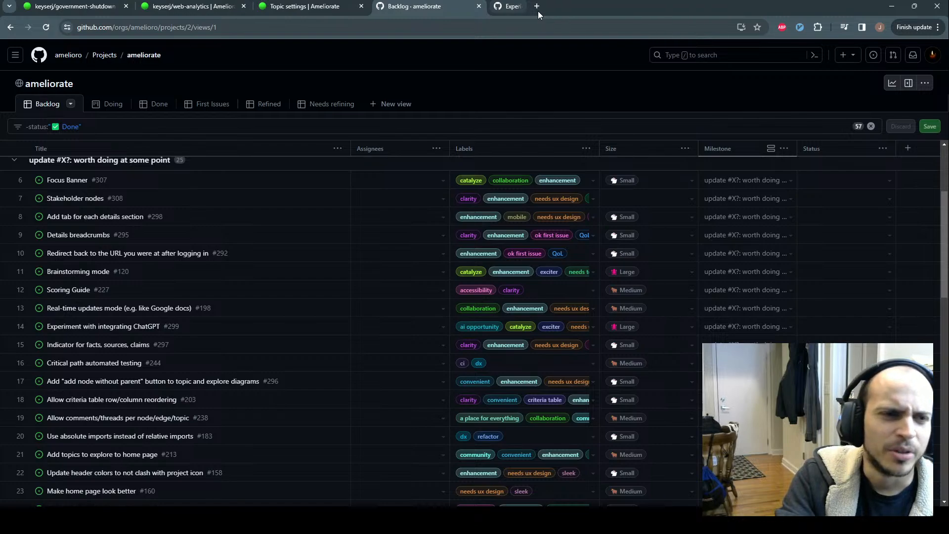
Close the issue #299 tab and leave the ChatGPT issue's Size at Large
middle_click(538, 11)
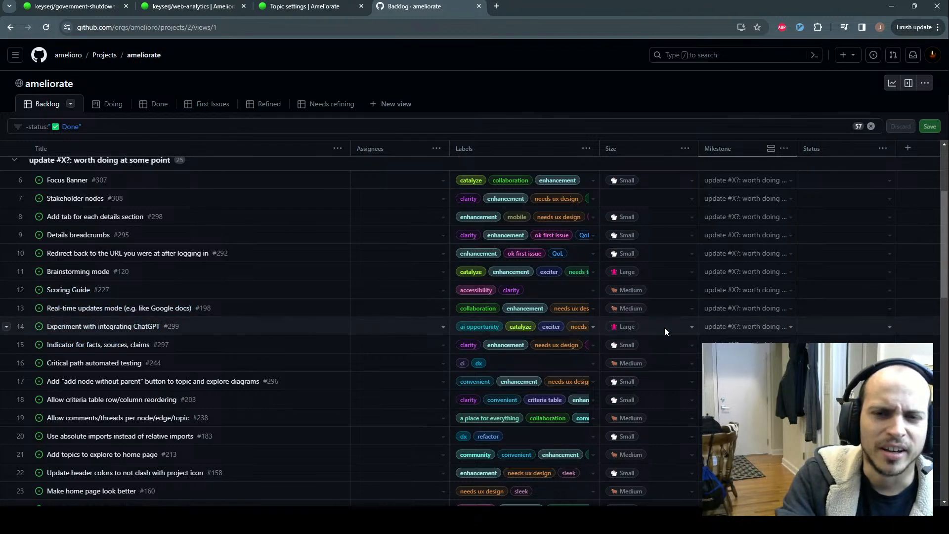
click(691, 327)
key(Escape)
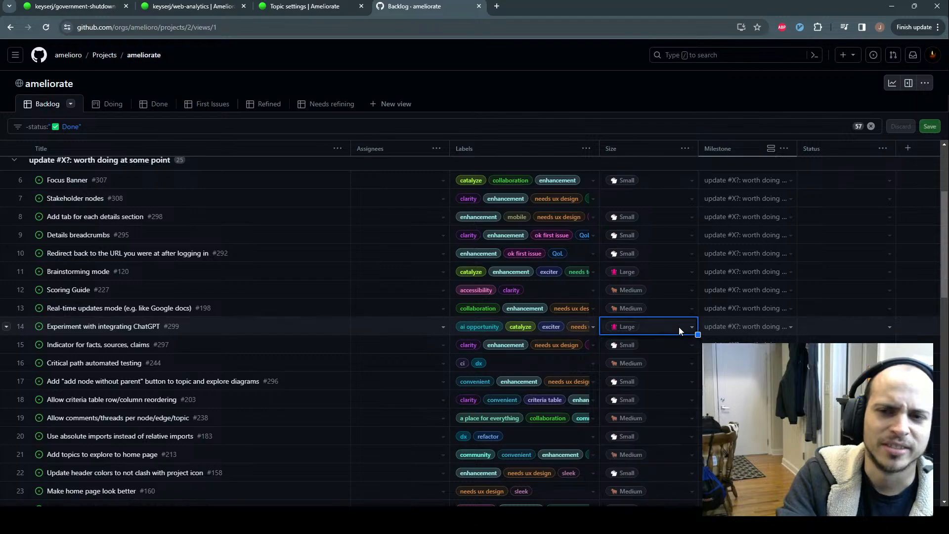
click(282, 327)
Deselect the ChatGPT issue row and switch back to the government-shutdown diagram
scroll(234, 301, up, 1)
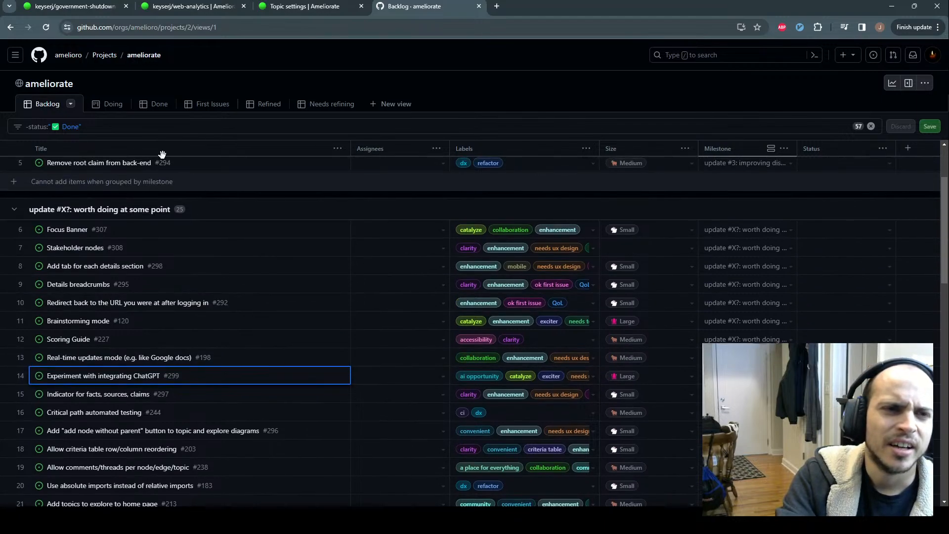
click(233, 85)
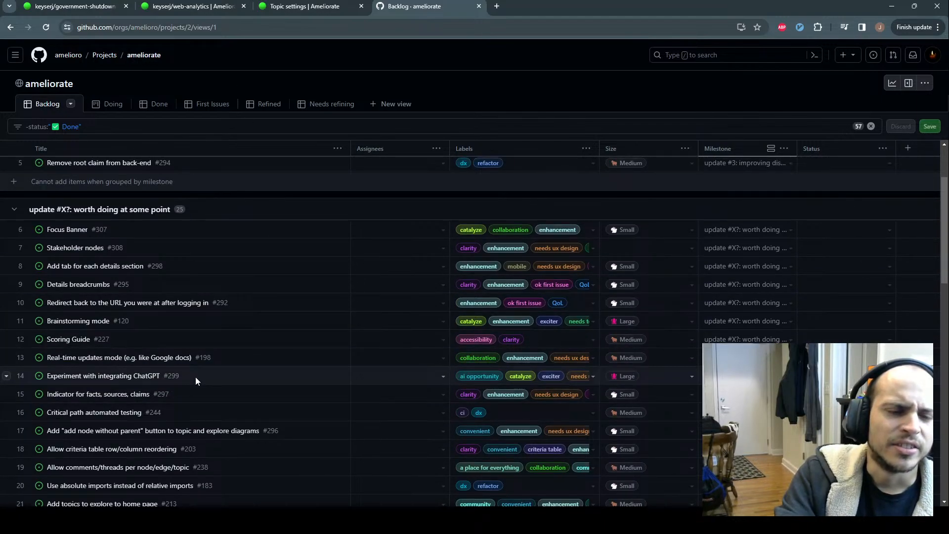
scroll(195, 377, up, 1)
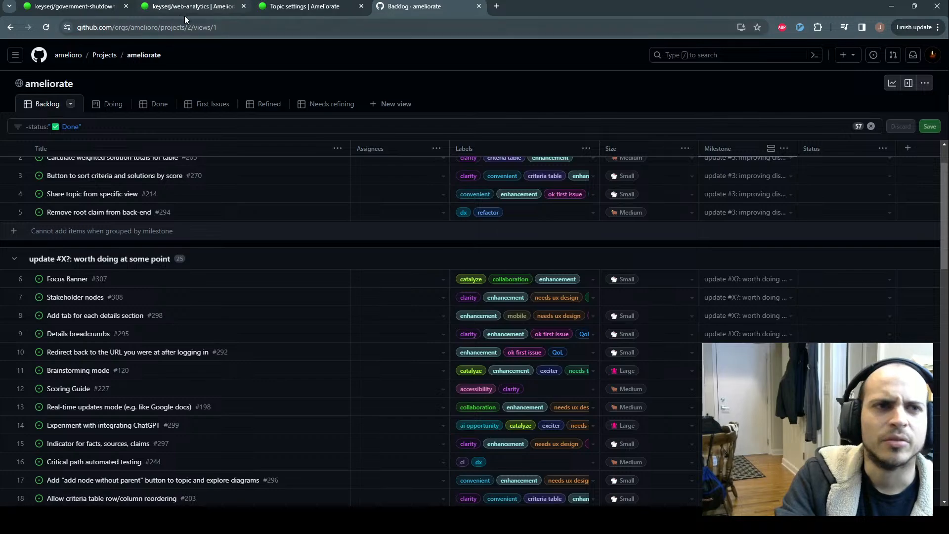
click(74, 7)
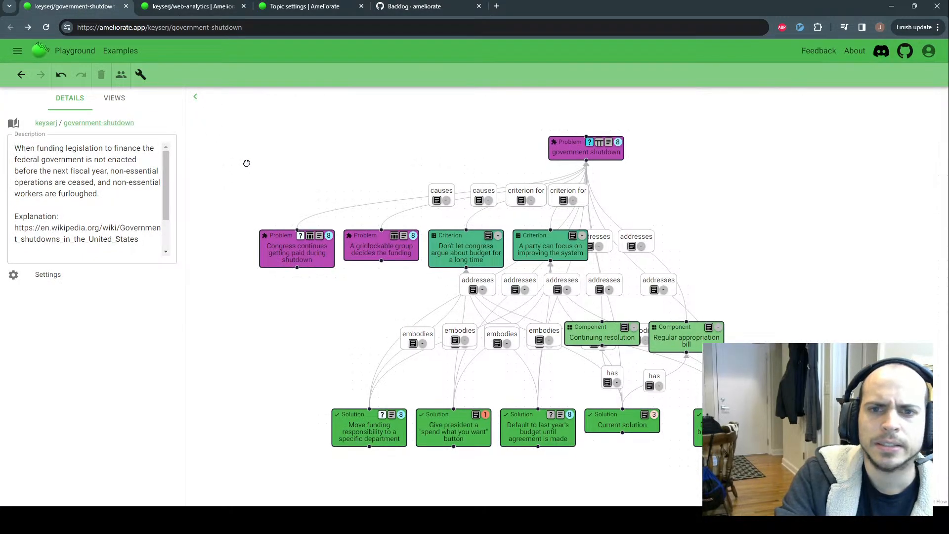